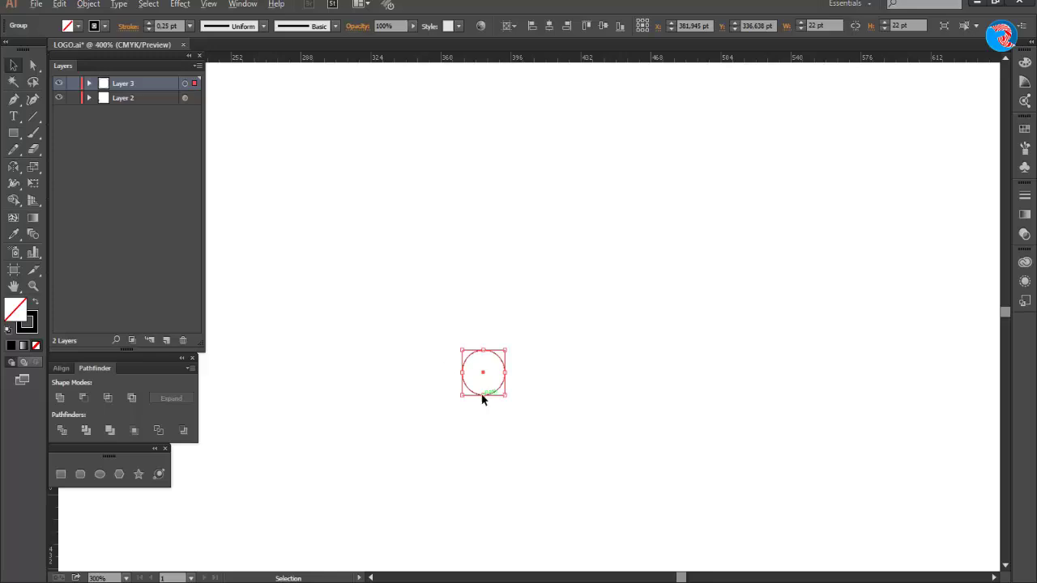
# - Scale the circle-in-square group down to 16.375 pt and place a copy flush against its side
pyautogui.scroll(2, 483, 396)
pyautogui.moveTo(538, 267); pyautogui.dragTo(515, 300)
pyautogui.click(451, 328)
pyautogui.scroll(1, 451, 338)
pyautogui.click(411, 334)
pyautogui.moveTo(409, 332); pyautogui.dragTo(536, 341)
pyautogui.scroll(-5, 578, 354)
pyautogui.click(649, 210)
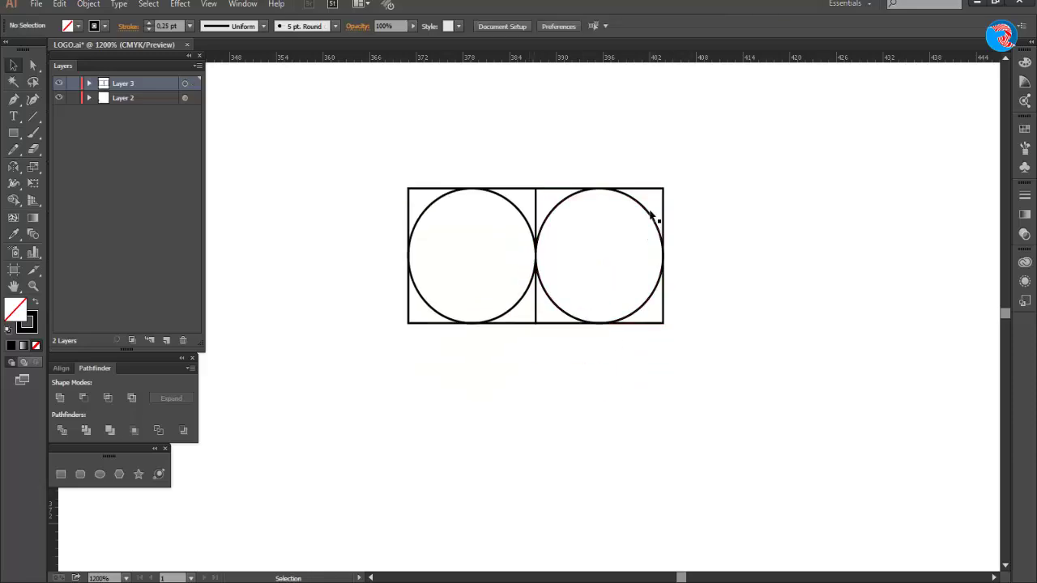
# - Copy a circle-in-square group directly below the pair and scale it to 32.75 pt to match their combined width
pyautogui.moveTo(646, 190); pyautogui.dragTo(506, 411)
pyautogui.scroll(-2, 645, 326)
pyautogui.scroll(-2, 644, 324)
pyautogui.scroll(1, 588, 322)
pyautogui.click(479, 311)
pyautogui.click(507, 315)
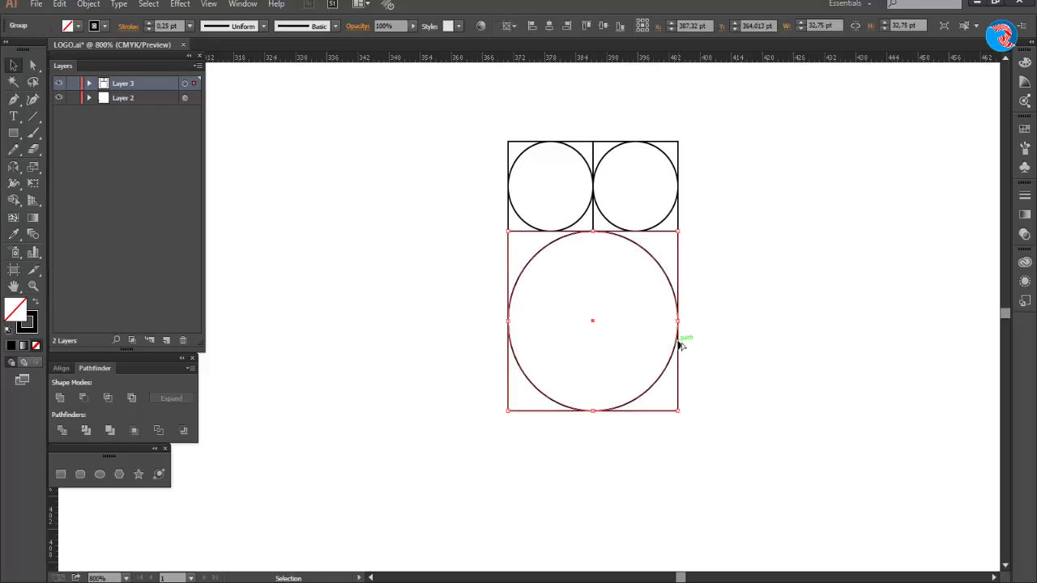
# - Copy the 32.75 pt group to its left side and scale it to 49.125 pt, matching the full height of the stack
pyautogui.moveTo(678, 343); pyautogui.dragTo(507, 343)
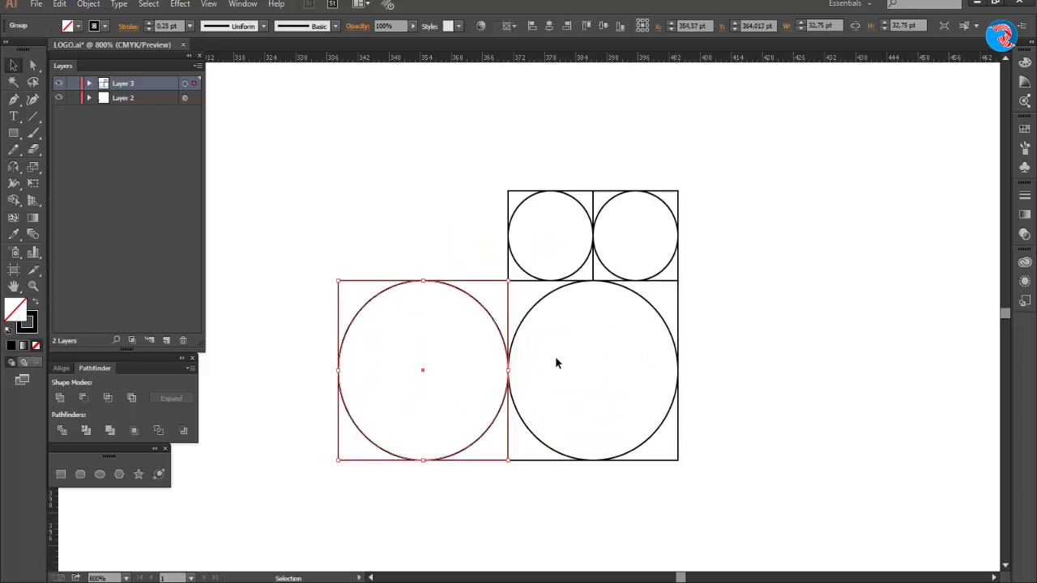
pyautogui.hotkey('ctrl', '+')
pyautogui.scroll(2, 532, 342)
pyautogui.hscroll(-2, 532, 343)
pyautogui.moveTo(386, 290); pyautogui.dragTo(257, 264)
pyautogui.scroll(3, 280, 141)
pyautogui.click(376, 310)
pyautogui.click(259, 259)
pyautogui.click(329, 277)
pyautogui.click(259, 260)
pyautogui.click(624, 270)
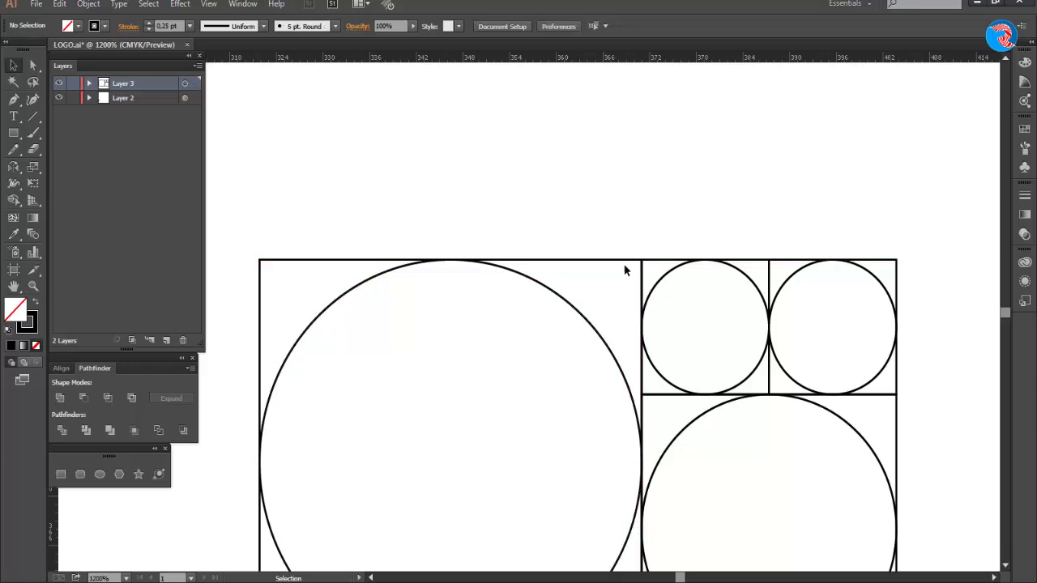
# - Place a copy of the 49.125 pt group directly above it and draw a vertical guide line along the arrangement's right edge
pyautogui.scroll(-2, 527, 338)
pyautogui.hotkey('ctrl', '-')
pyautogui.moveTo(529, 504); pyautogui.dragTo(550, 243)
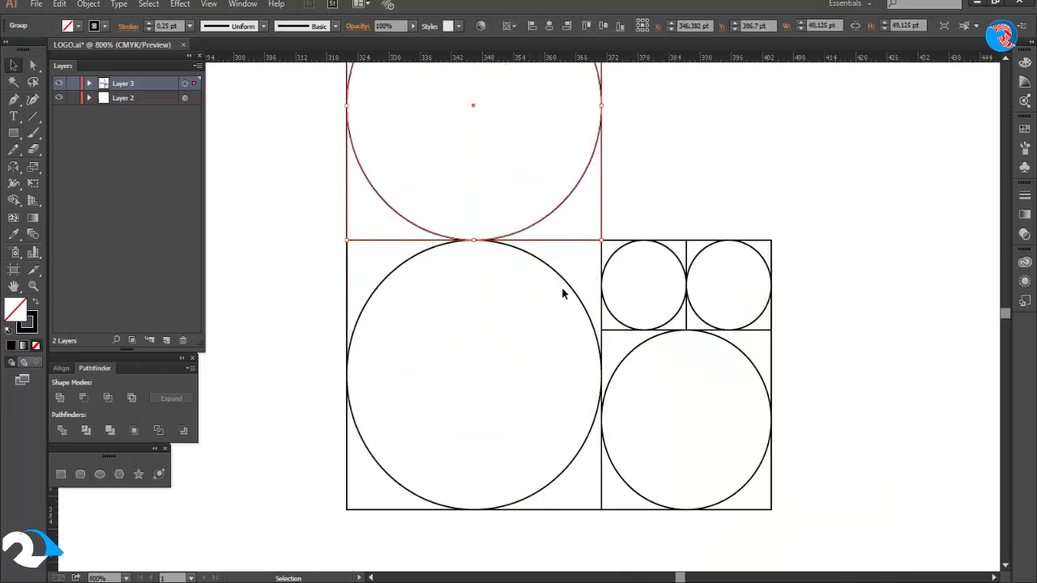
pyautogui.scroll(-1, 562, 289)
pyautogui.scroll(5, 562, 290)
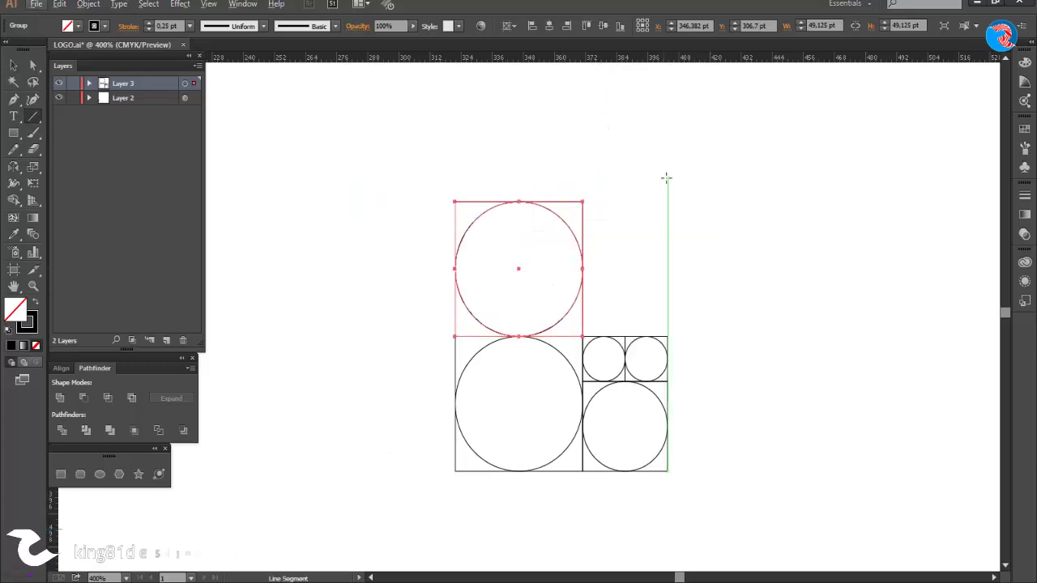
pyautogui.moveTo(667, 178)
pyautogui.mouseDown()
pyautogui.moveTo(643, 491)
pyautogui.moveTo(666, 503)
pyautogui.mouseUp()
pyautogui.press('v')
# - Enlarge the upper copy to 81.875 pt so it reaches the vertical guide line, and remove the line
pyautogui.click(582, 208)
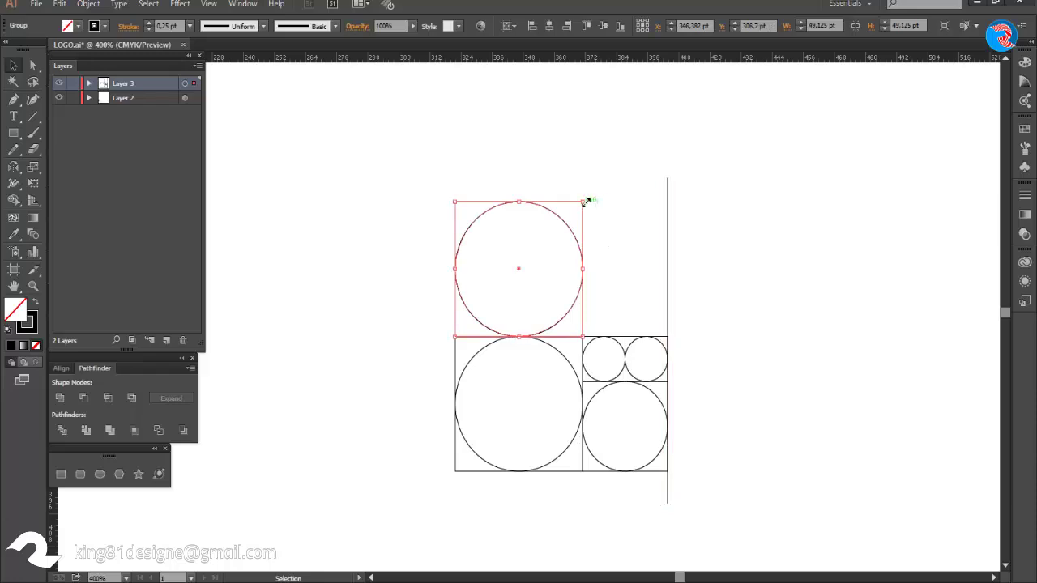
pyautogui.moveTo(583, 201); pyautogui.dragTo(711, 121)
pyautogui.scroll(1, 711, 122)
pyautogui.scroll(1, 711, 121)
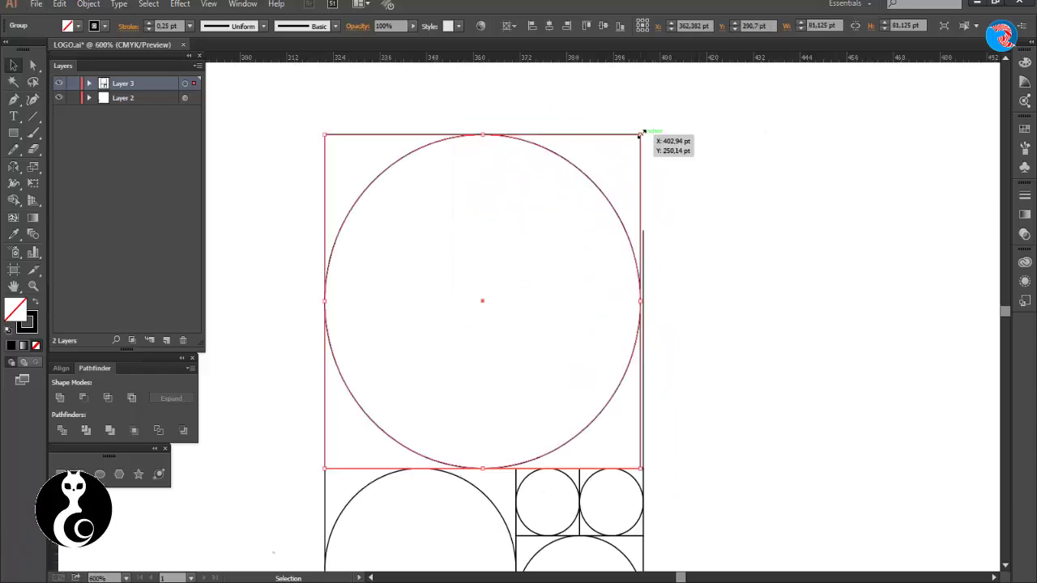
pyautogui.click(683, 246)
pyautogui.scroll(-4, 678, 538)
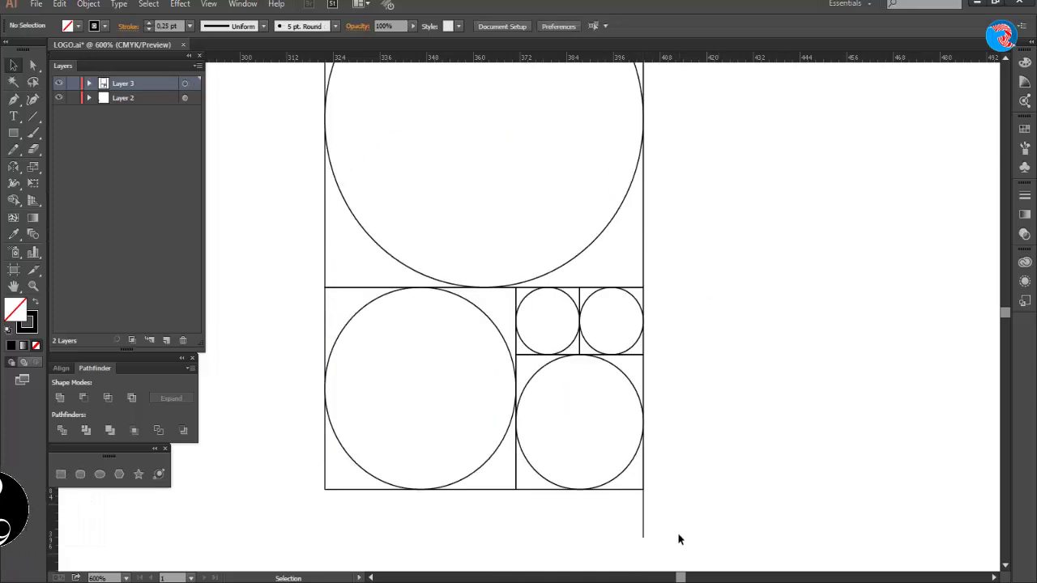
pyautogui.scroll(1, 704, 461)
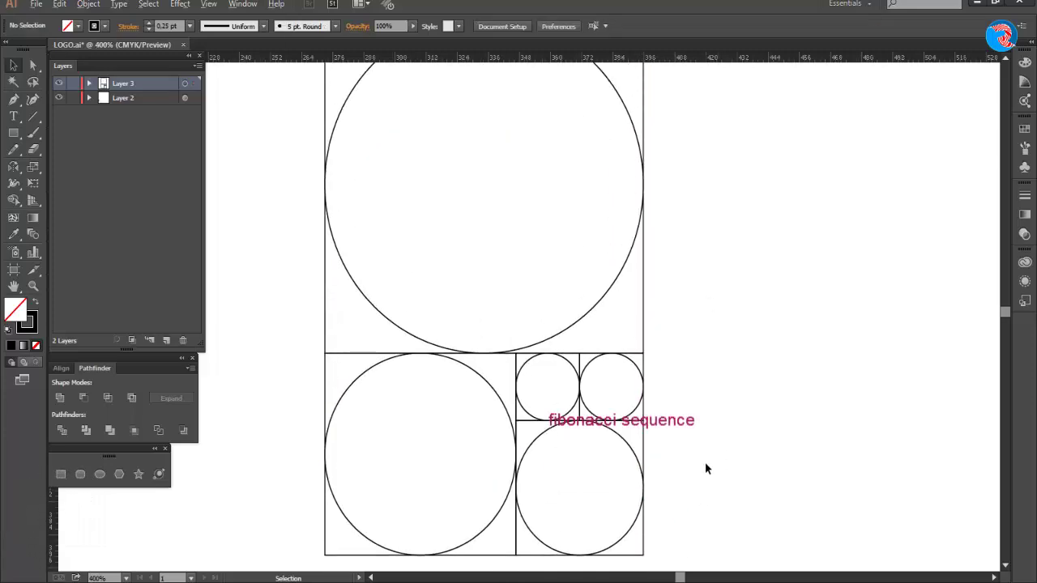
# - Move the complete Fibonacci arrangement off the artboard, beside its upper left corner
pyautogui.scroll(-2, 705, 462)
pyautogui.scroll(-3, 705, 468)
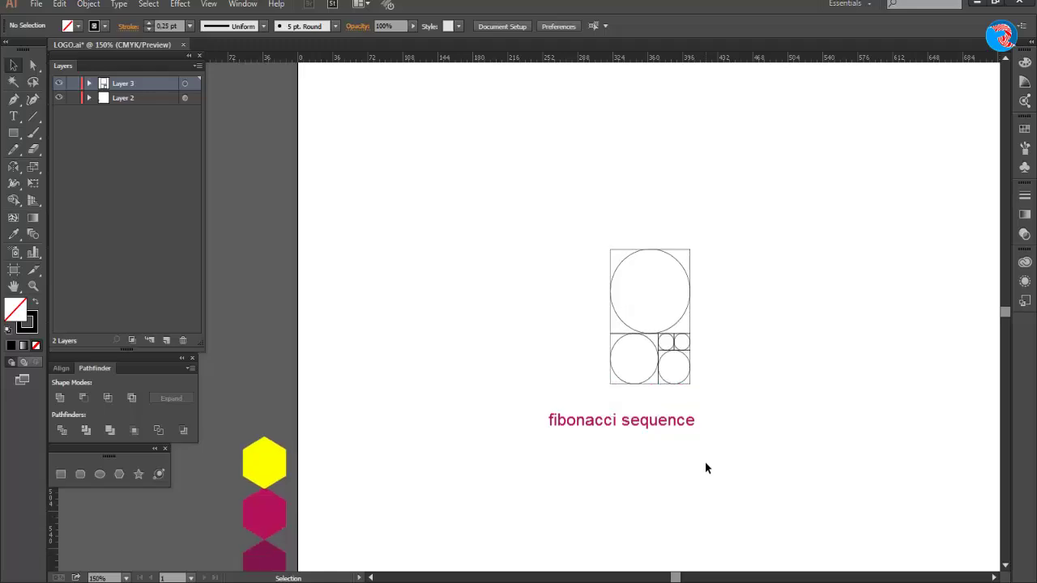
pyautogui.hscroll(1, 705, 469)
pyautogui.scroll(-1, 699, 393)
pyautogui.moveTo(701, 264); pyautogui.dragTo(574, 399)
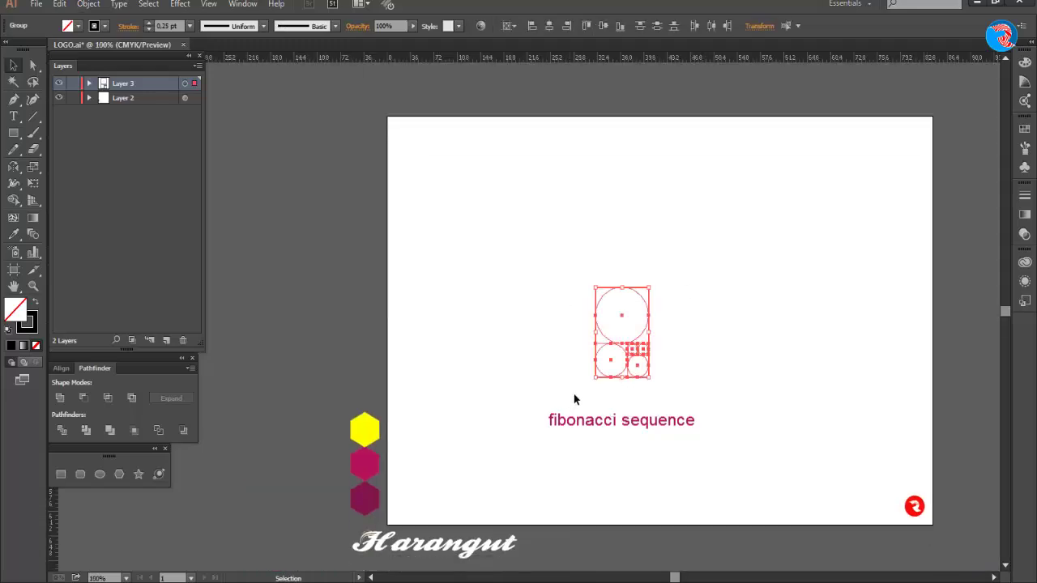
pyautogui.moveTo(638, 334); pyautogui.dragTo(373, 170)
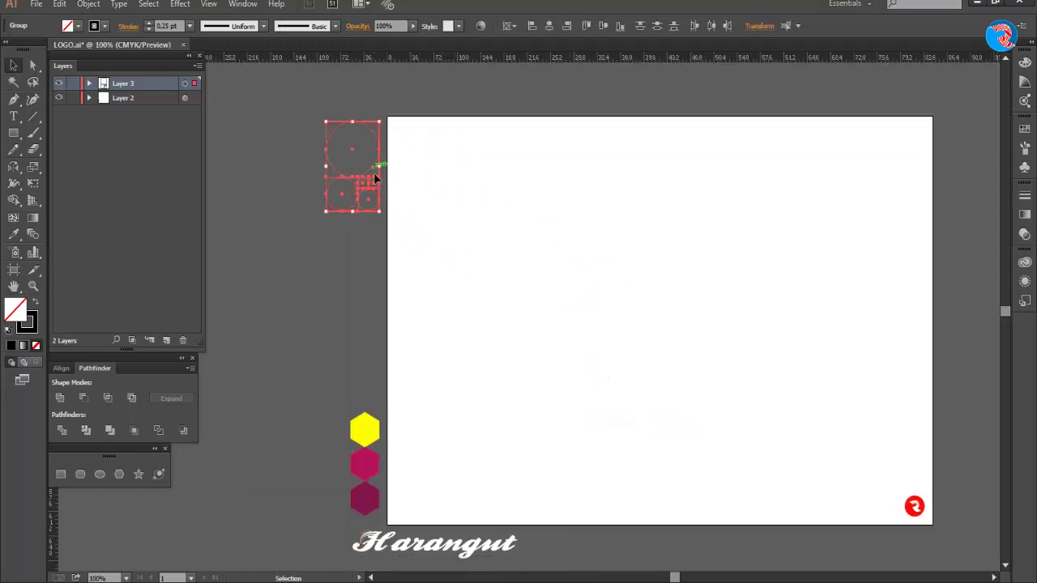
pyautogui.click(475, 293)
pyautogui.hscroll(3, 503, 314)
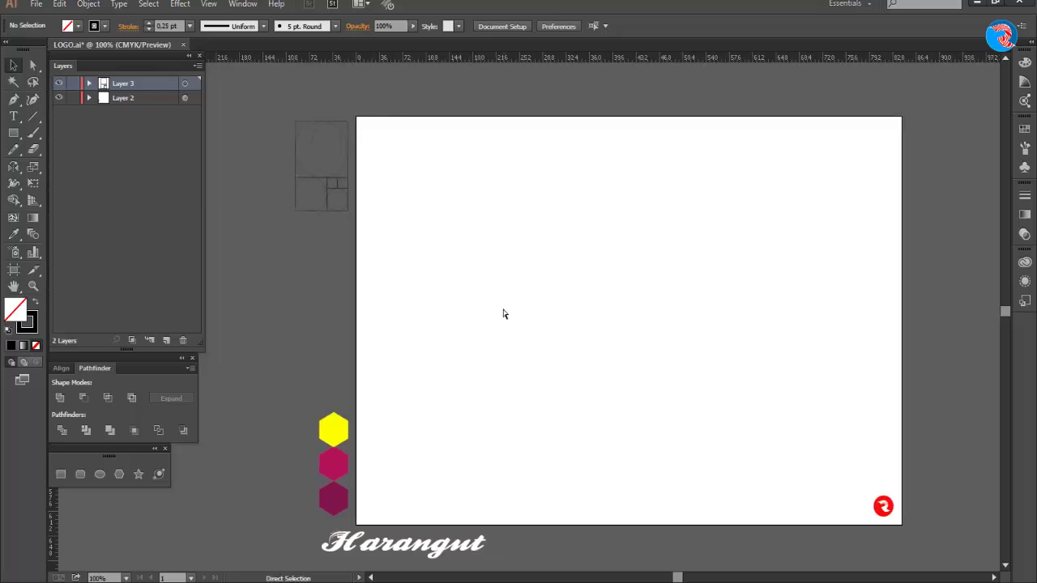
pyautogui.scroll(1, 502, 314)
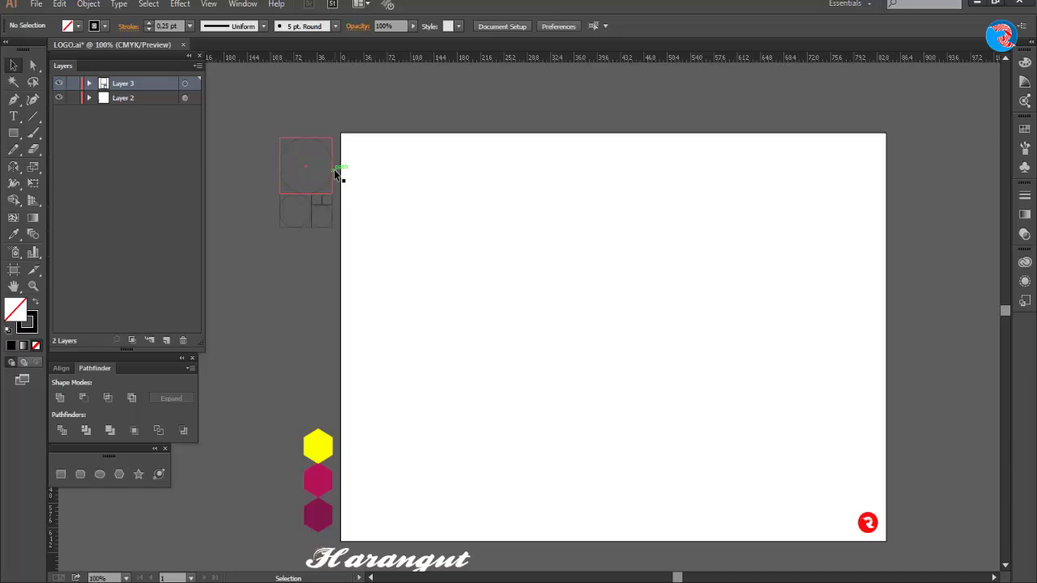
# - Copy the largest circle-in-square group onto the artboard and center it horizontally and vertically
pyautogui.moveTo(334, 170); pyautogui.dragTo(643, 353)
pyautogui.click(548, 28)
pyautogui.click(603, 28)
pyautogui.click(655, 282)
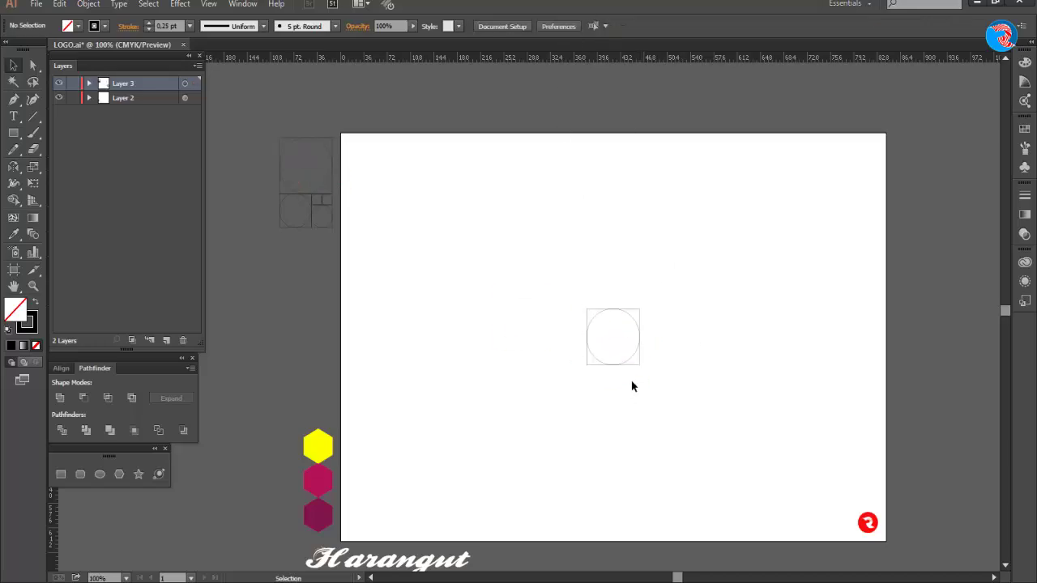
# - Copy the 32.75 pt circle group onto the artboard and center it inside the largest circle
pyautogui.moveTo(325, 228); pyautogui.dragTo(607, 286)
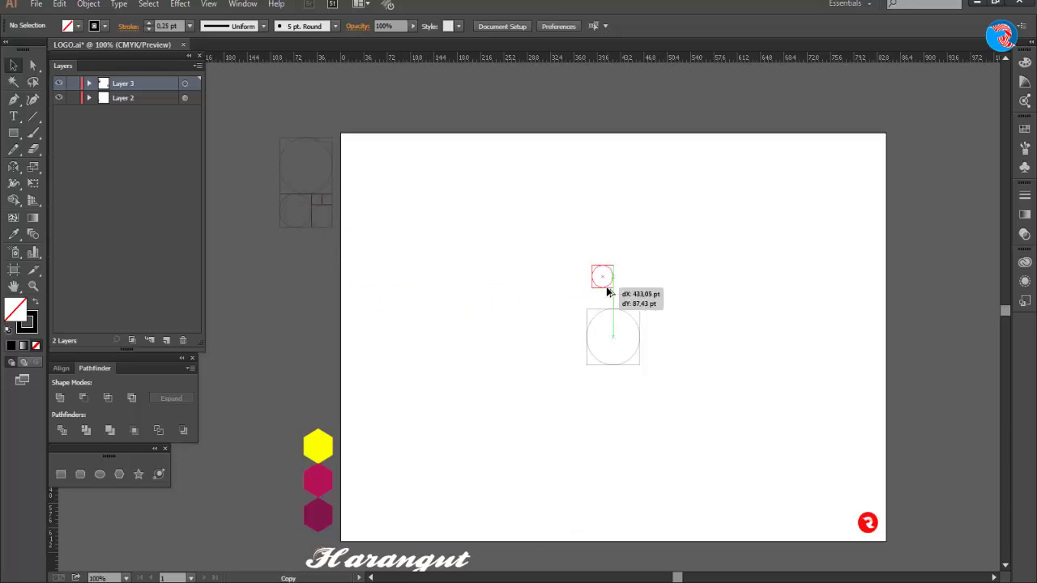
pyautogui.scroll(1, 615, 339)
pyautogui.click(683, 387)
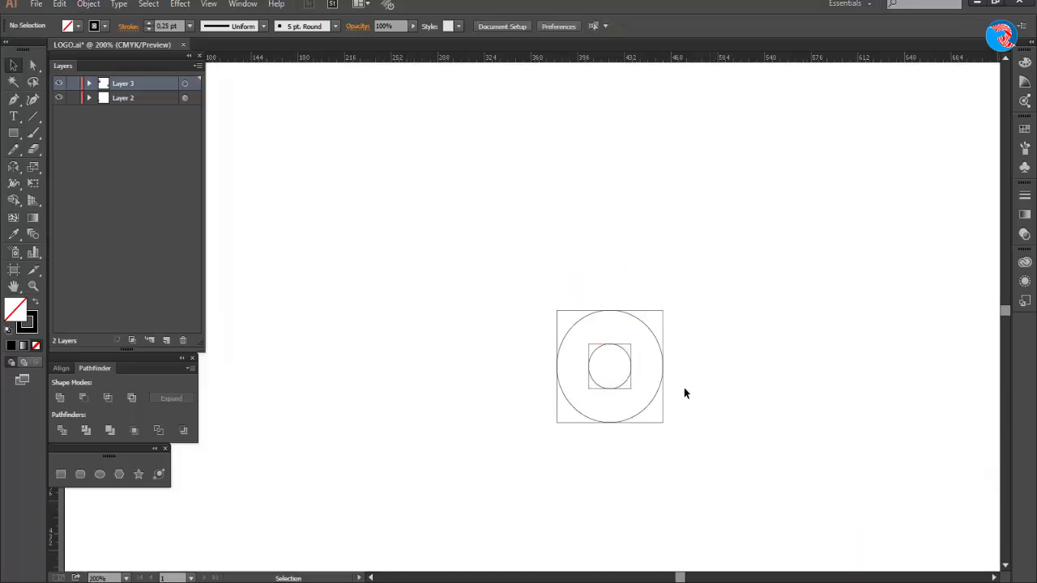
# - Line up three overlapping 32.75 pt circle groups on top of the largest square, one centered and two flush with its sides
pyautogui.scroll(2, 659, 392)
pyautogui.moveTo(572, 384); pyautogui.dragTo(662, 211)
pyautogui.click(607, 199)
pyautogui.click(603, 205)
pyautogui.click(557, 140)
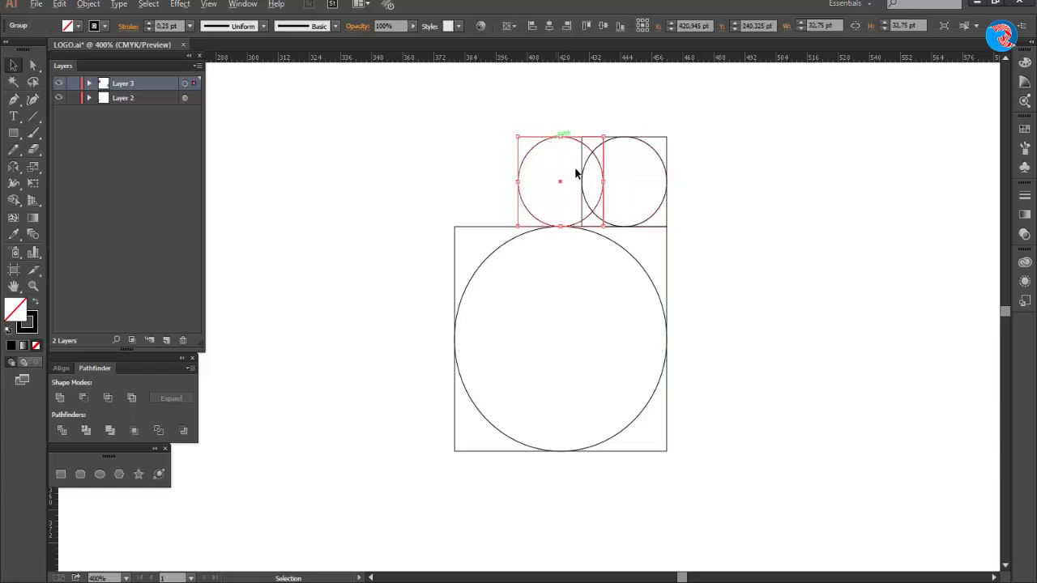
pyautogui.moveTo(576, 173); pyautogui.dragTo(542, 181)
pyautogui.click(763, 287)
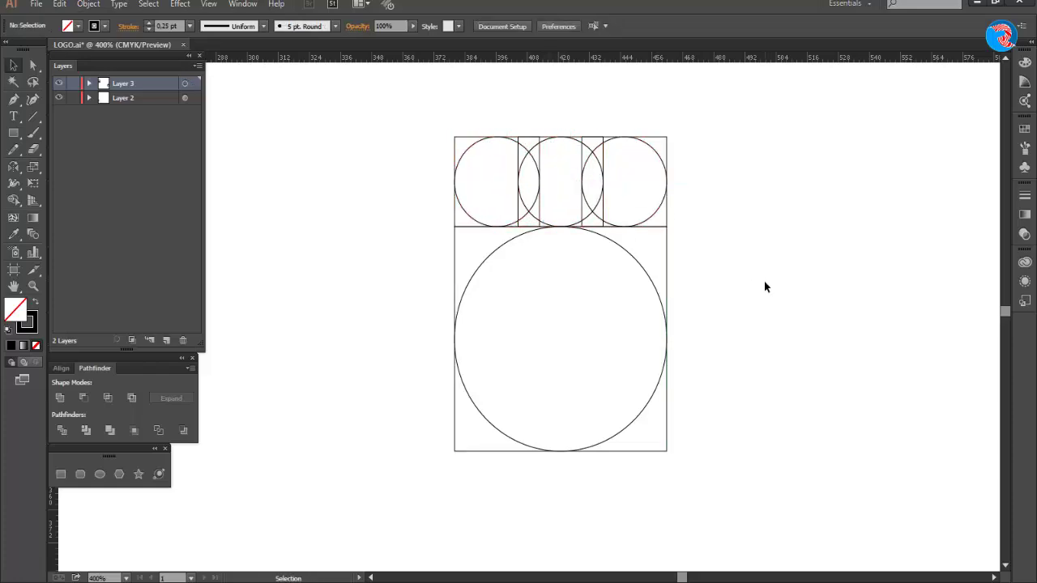
# - Copy the 49.125 pt circle group from the Fibonacci set and center it on the artboard inside the largest circle
pyautogui.scroll(2, 764, 287)
pyautogui.scroll(-2, 764, 287)
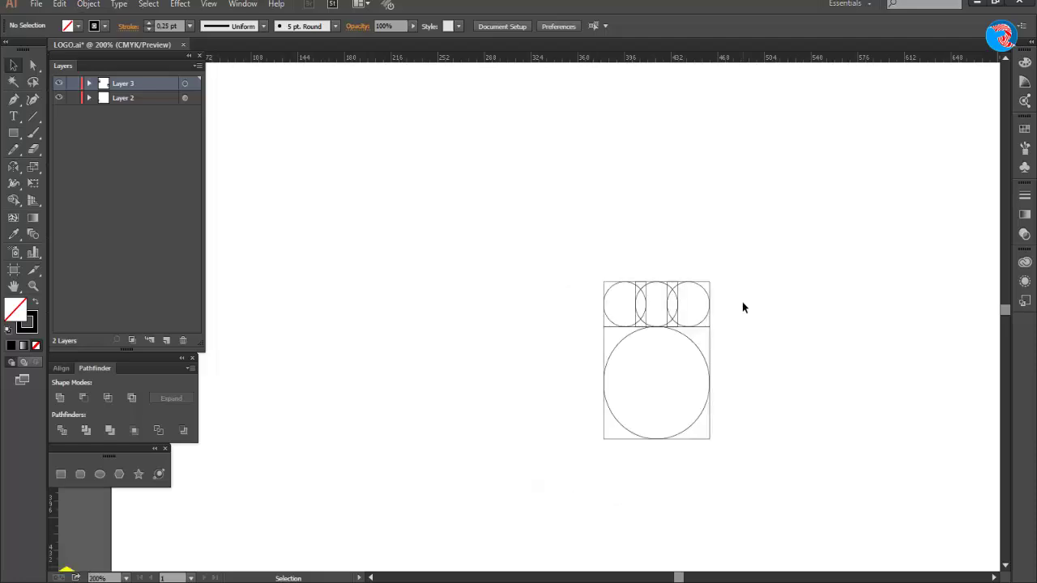
pyautogui.scroll(-2, 743, 307)
pyautogui.moveTo(377, 230); pyautogui.dragTo(701, 277)
pyautogui.scroll(2, 749, 290)
pyautogui.click(551, 27)
pyautogui.click(603, 26)
pyautogui.click(719, 310)
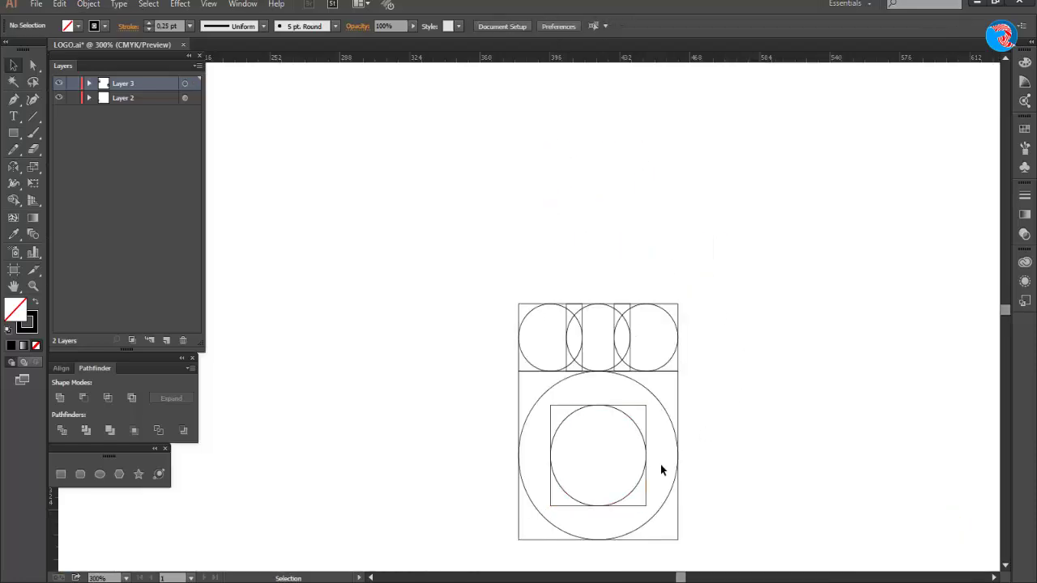
# - Stack the 49.125 pt circle group on top of the row of three circles
pyautogui.moveTo(612, 503); pyautogui.dragTo(612, 300)
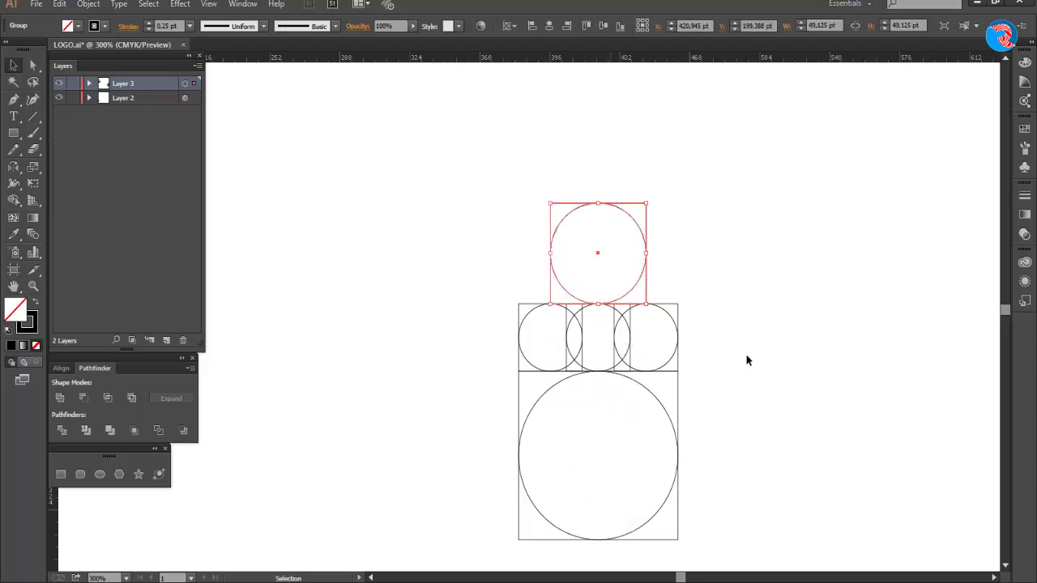
pyautogui.click(746, 360)
pyautogui.scroll(2, 636, 354)
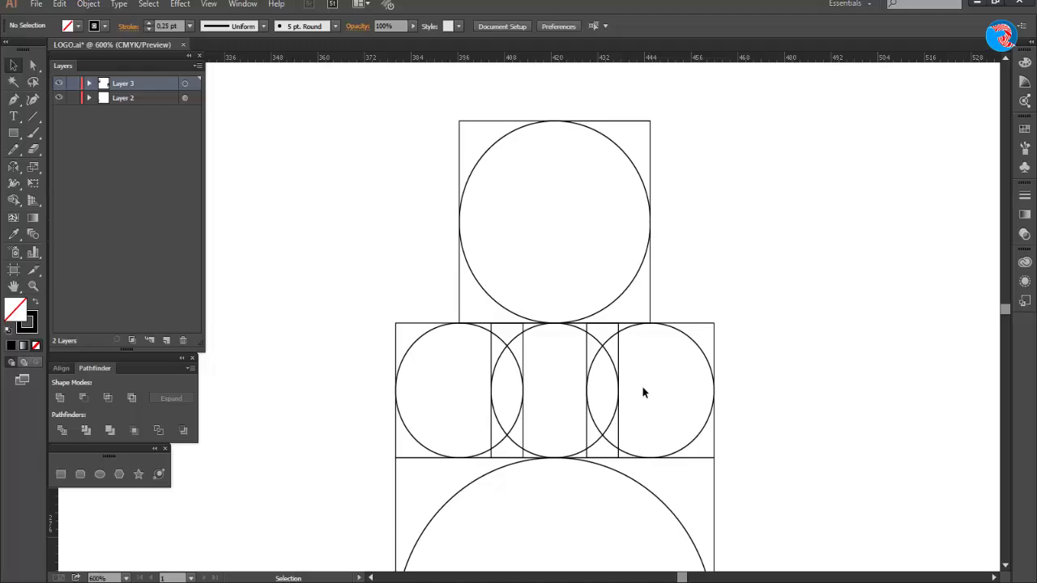
# - Shift the largest circle group up and the 49.125 pt group down to meet the crossings of the three overlapping circles
pyautogui.scroll(2, 597, 484)
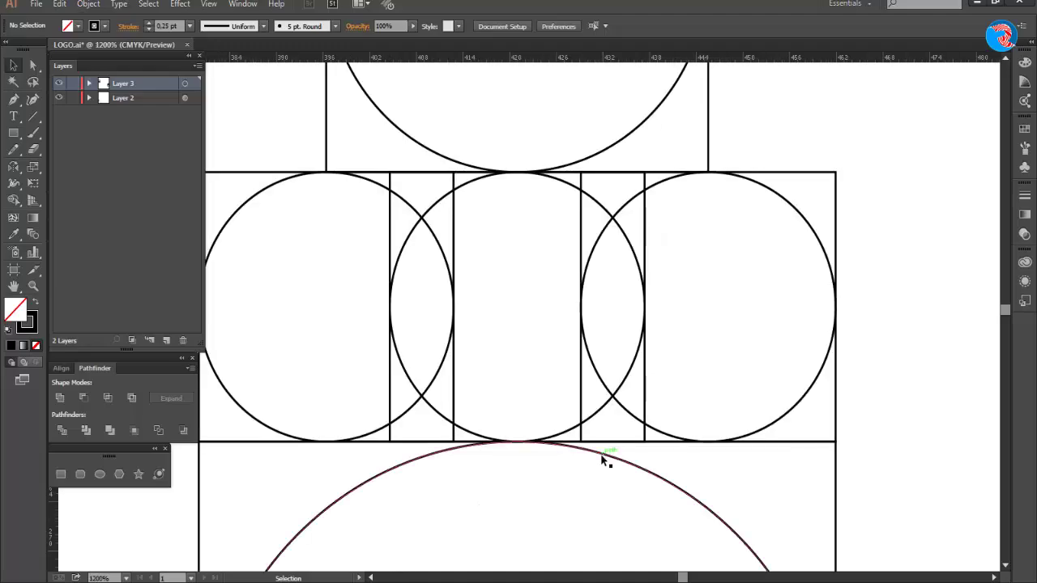
pyautogui.moveTo(602, 458); pyautogui.dragTo(602, 410)
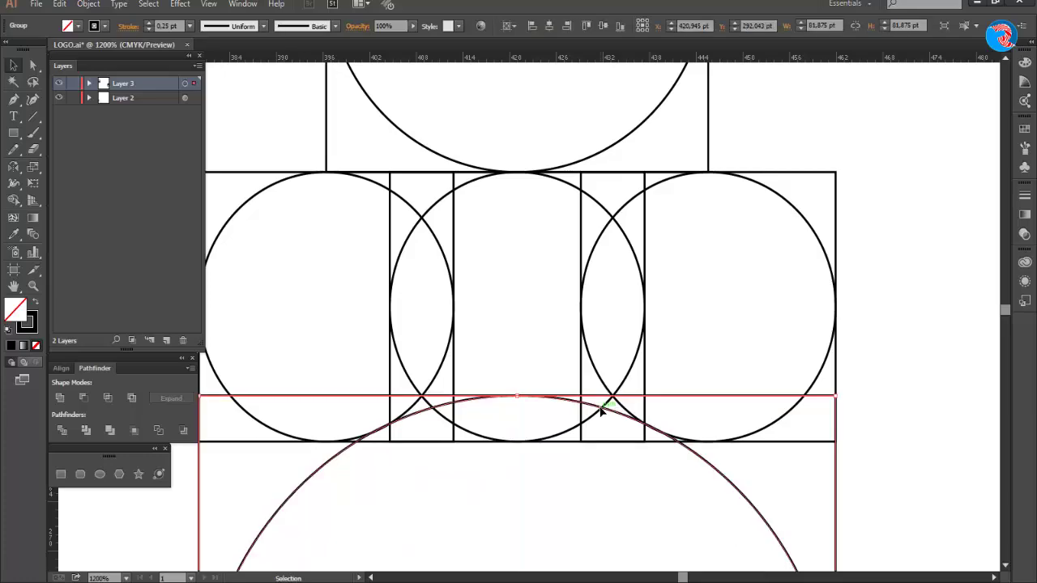
pyautogui.scroll(-1, 602, 410)
pyautogui.scroll(1, 592, 354)
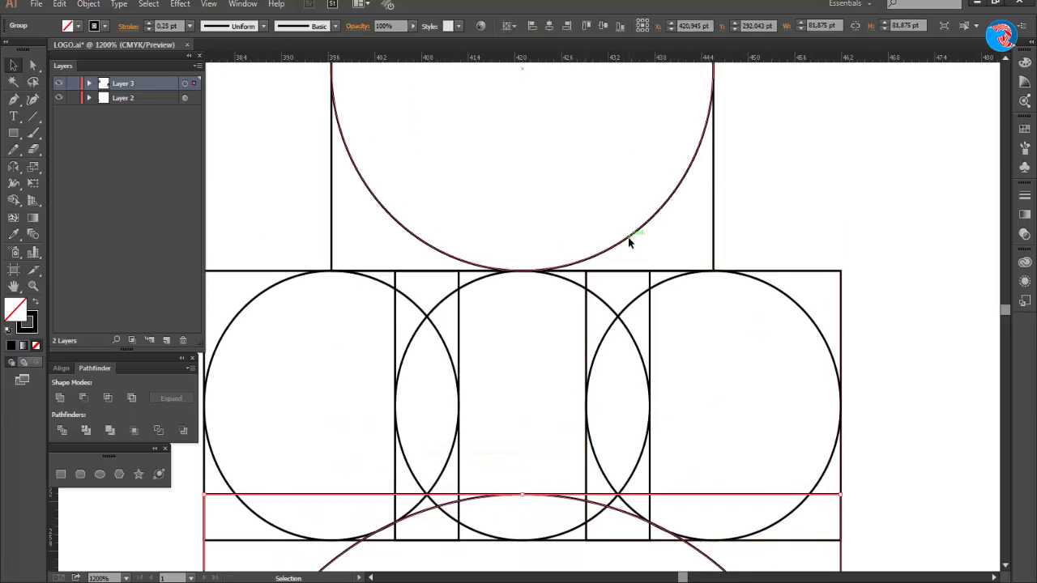
pyautogui.moveTo(629, 241); pyautogui.dragTo(630, 308)
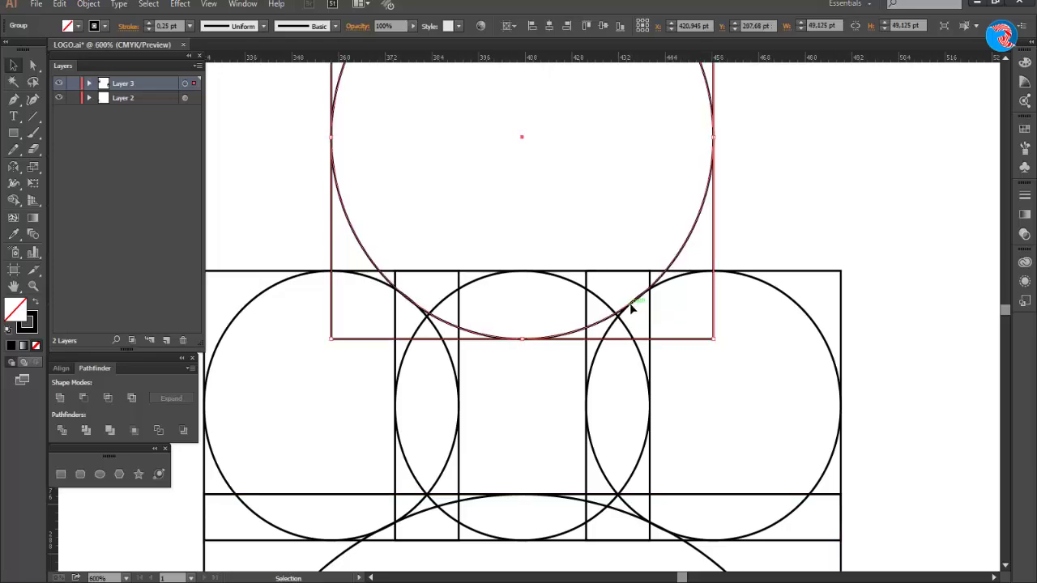
pyautogui.scroll(-6, 630, 309)
pyautogui.click(451, 403)
# - Copy the smallest, 16.375 pt circle group from the Fibonacci set and center it on the artboard
pyautogui.hscroll(-2, 451, 404)
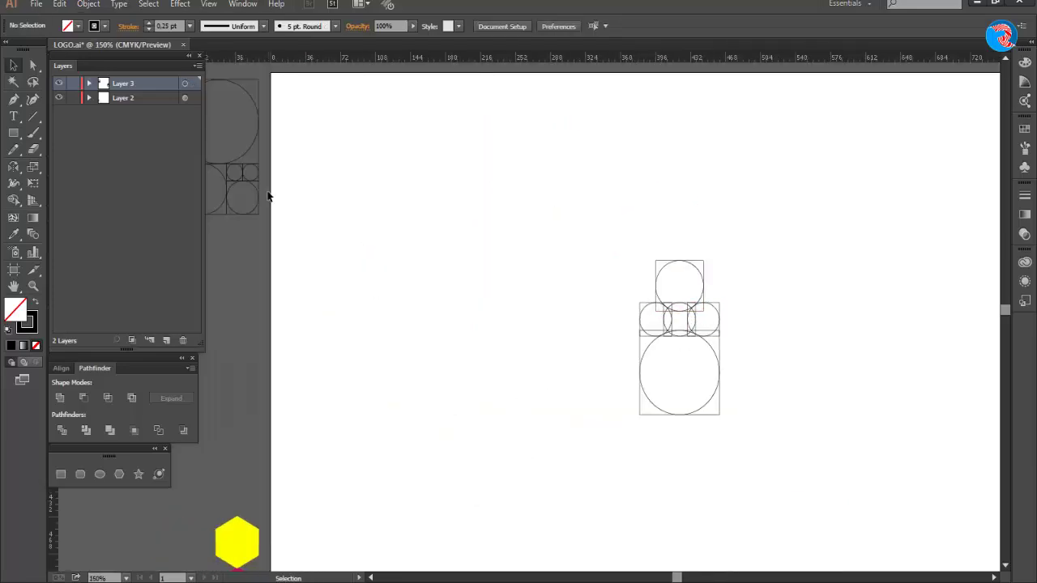
pyautogui.moveTo(431, 208); pyautogui.dragTo(685, 241)
pyautogui.scroll(4, 707, 283)
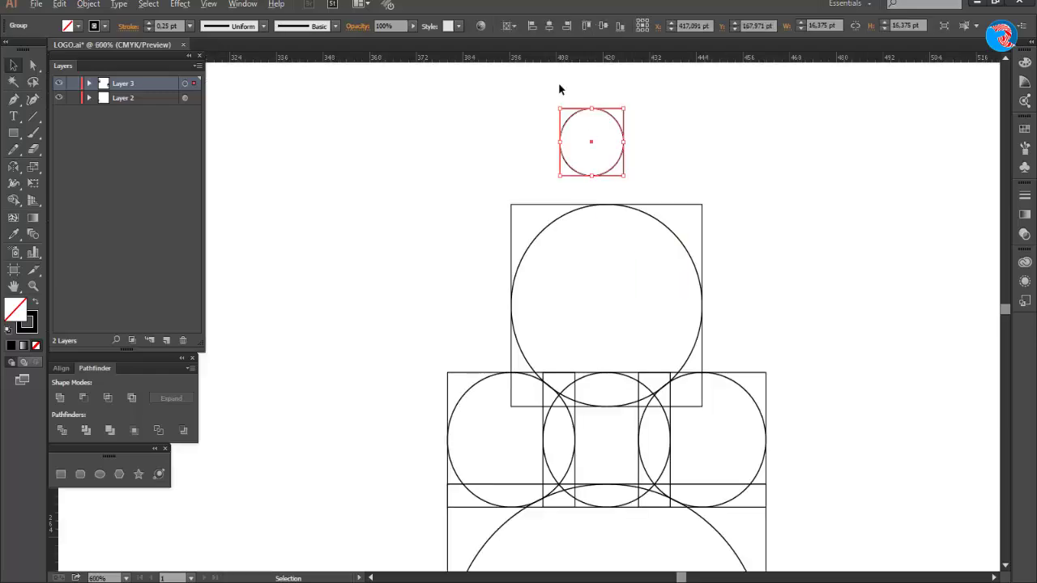
pyautogui.scroll(-1, 558, 89)
pyautogui.click(602, 29)
pyautogui.click(615, 517)
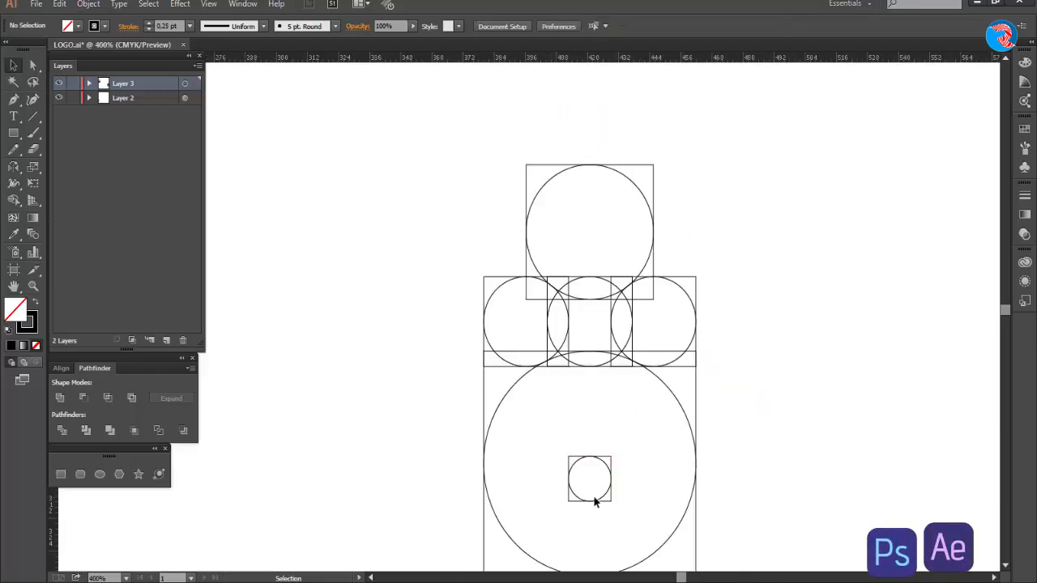
# - Place the smallest circle group centrally on the row of three and add copies flush with both sides of the 49.125 pt square
pyautogui.moveTo(591, 500); pyautogui.dragTo(592, 280)
pyautogui.scroll(3, 592, 281)
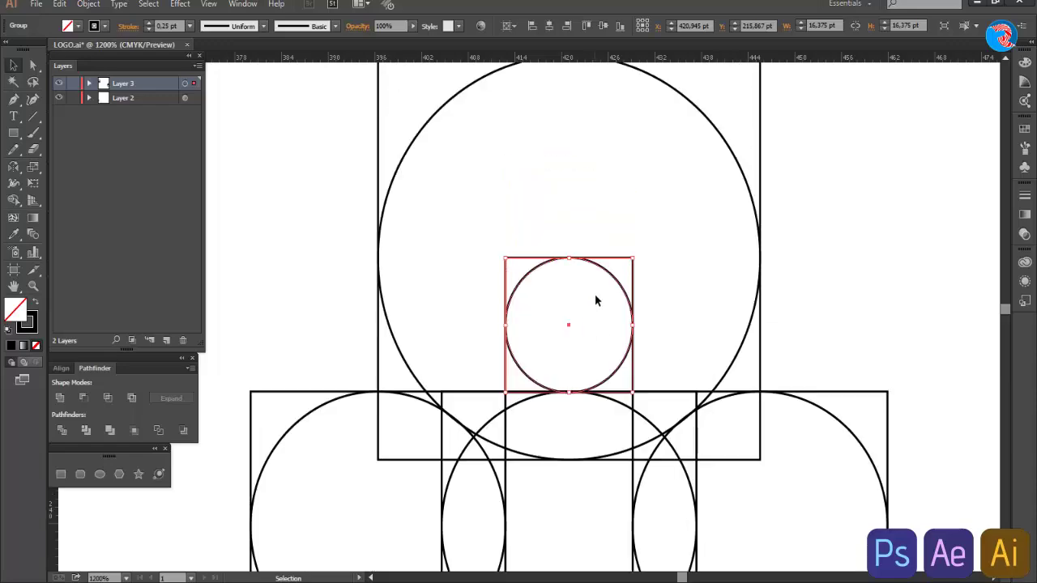
pyautogui.moveTo(486, 337); pyautogui.dragTo(379, 340)
pyautogui.moveTo(556, 263); pyautogui.dragTo(579, 340)
pyautogui.click(823, 308)
pyautogui.scroll(1, 823, 308)
# - Delete the middle one of the three smallest circle groups
pyautogui.press('Delete')
pyautogui.hotkey('ctrl', 'z')
pyautogui.click(612, 320)
pyautogui.click(613, 323)
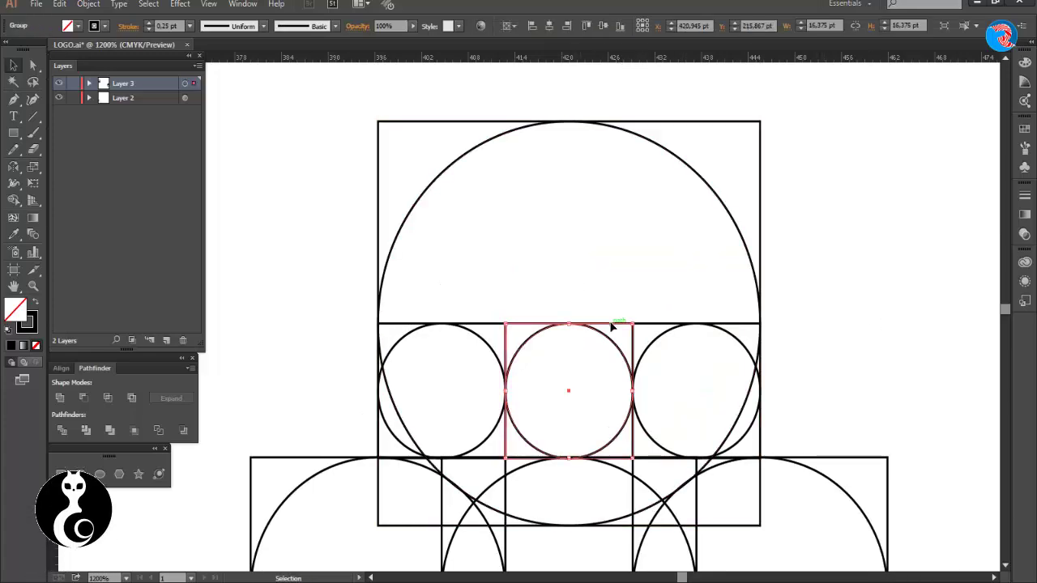
pyautogui.press('Delete')
# - Move the two remaining smallest circle groups up to the vertical center of the 49.125 pt circle
pyautogui.scroll(-1, 558, 379)
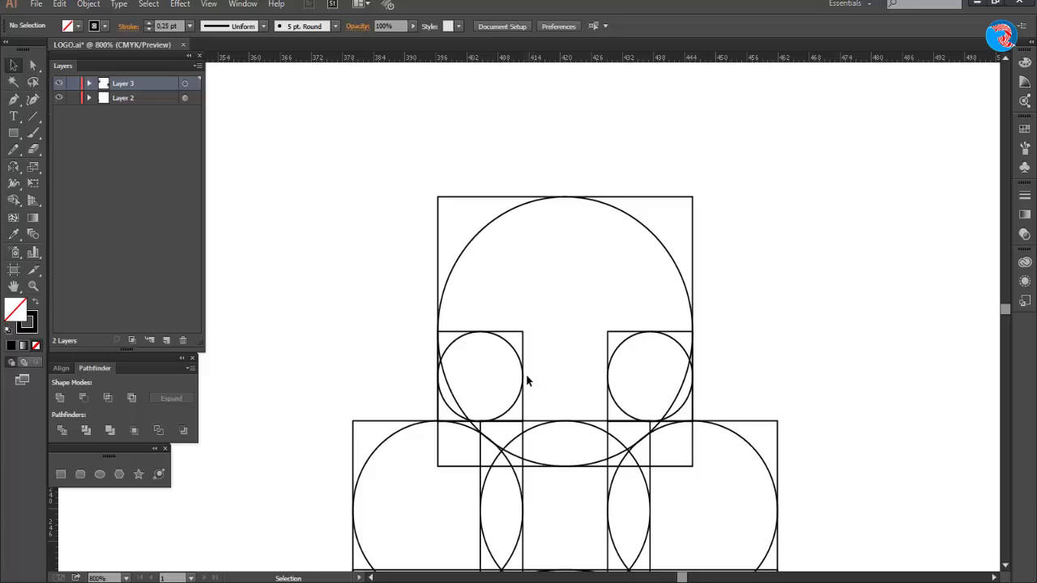
pyautogui.moveTo(526, 381); pyautogui.dragTo(528, 336)
pyautogui.moveTo(673, 339); pyautogui.dragTo(667, 287)
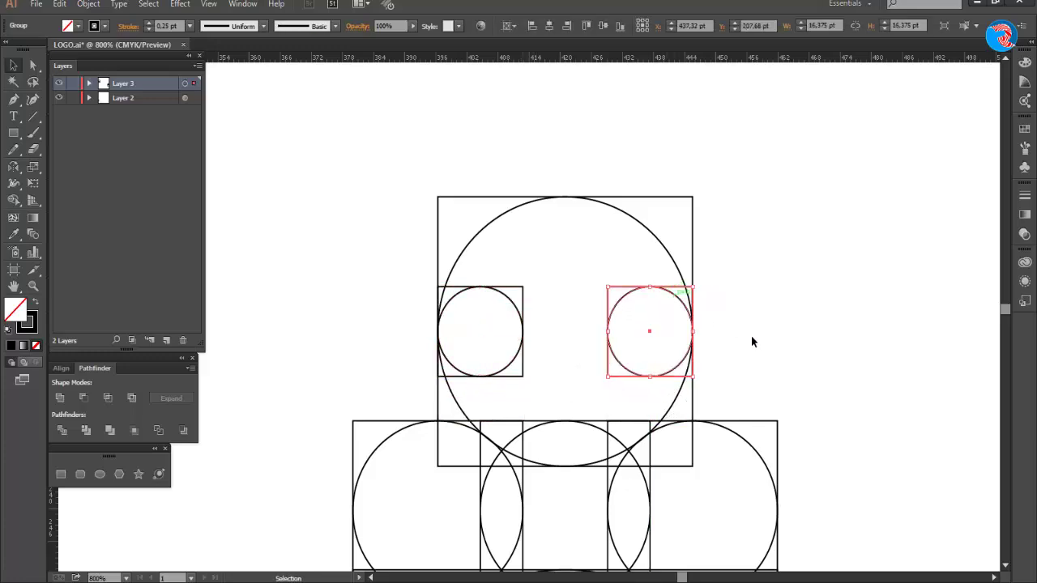
# - Move the right small circle group inside the 49.125 pt circle 4 pt toward the center
pyautogui.click(752, 342)
pyautogui.scroll(-1, 614, 361)
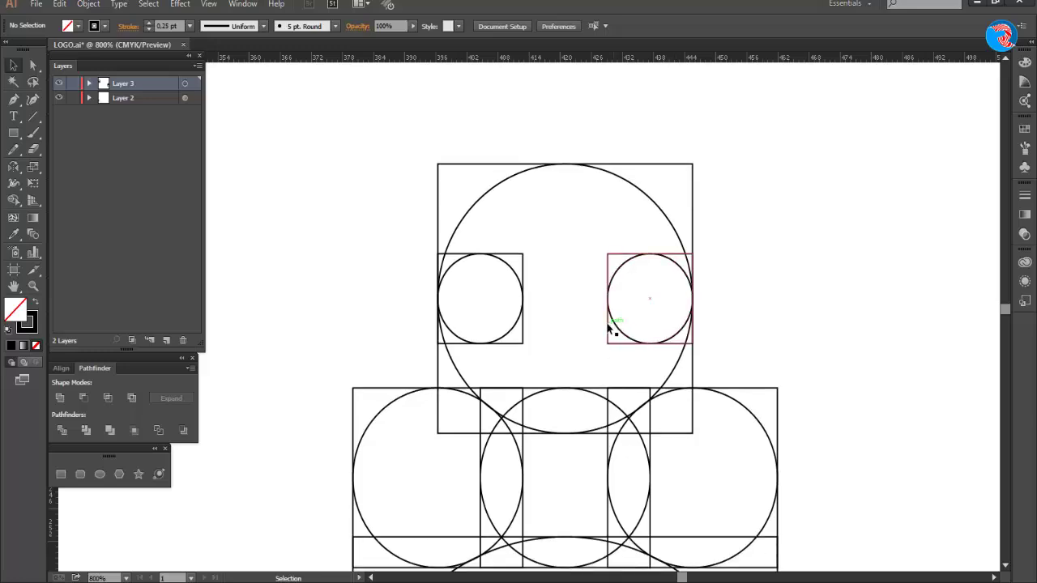
pyautogui.click(611, 328)
pyautogui.hotkey('shift', 'Left')
pyautogui.hotkey('shift', 'Right')
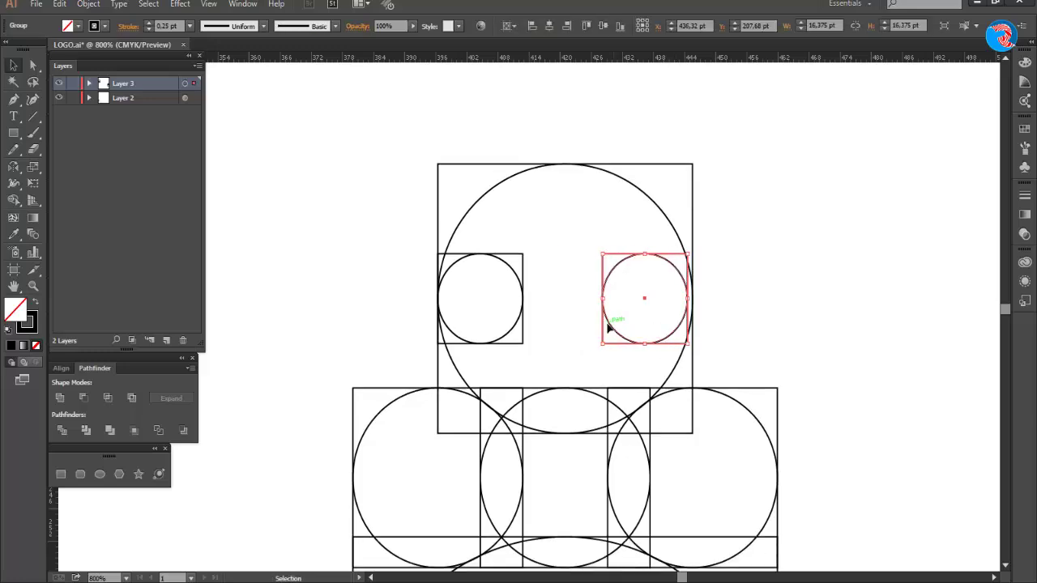
pyautogui.press('Left')
pyautogui.press('Left')
pyautogui.press('Left')
pyautogui.press('Left')
# - Move the left small circle group 4 pt toward the center to mirror the right one
pyautogui.click(522, 296)
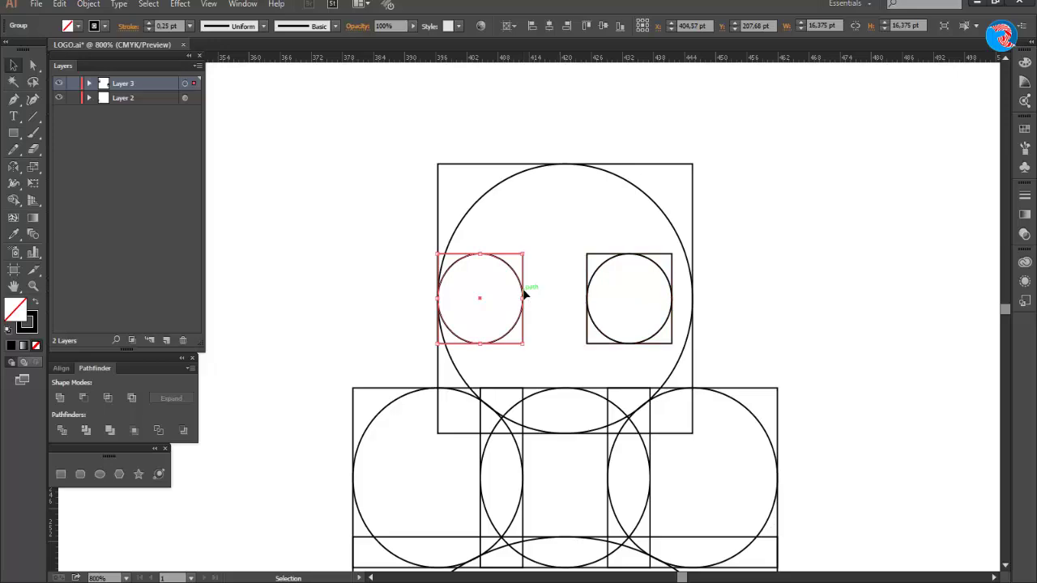
pyautogui.press('Right')
pyautogui.press('Right')
pyautogui.press('Right')
pyautogui.press('Right')
pyautogui.click(756, 294)
# - Copy both small circle groups straight up so they rest on the top edge of the 49.125 pt square
pyautogui.scroll(1, 756, 294)
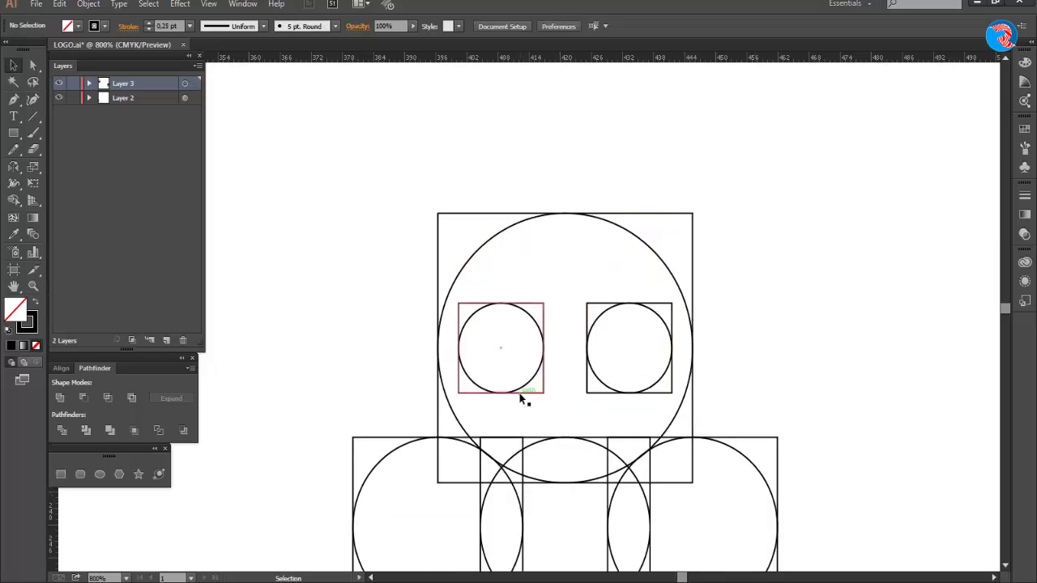
pyautogui.moveTo(520, 394); pyautogui.dragTo(514, 205)
pyautogui.click(630, 304)
pyautogui.moveTo(662, 321); pyautogui.dragTo(678, 144)
pyautogui.click(744, 254)
# - Lower both copied small circle groups together so they overlap the top edge of the 49.125 pt square
pyautogui.scroll(1, 729, 226)
pyautogui.moveTo(704, 190); pyautogui.dragTo(721, 193)
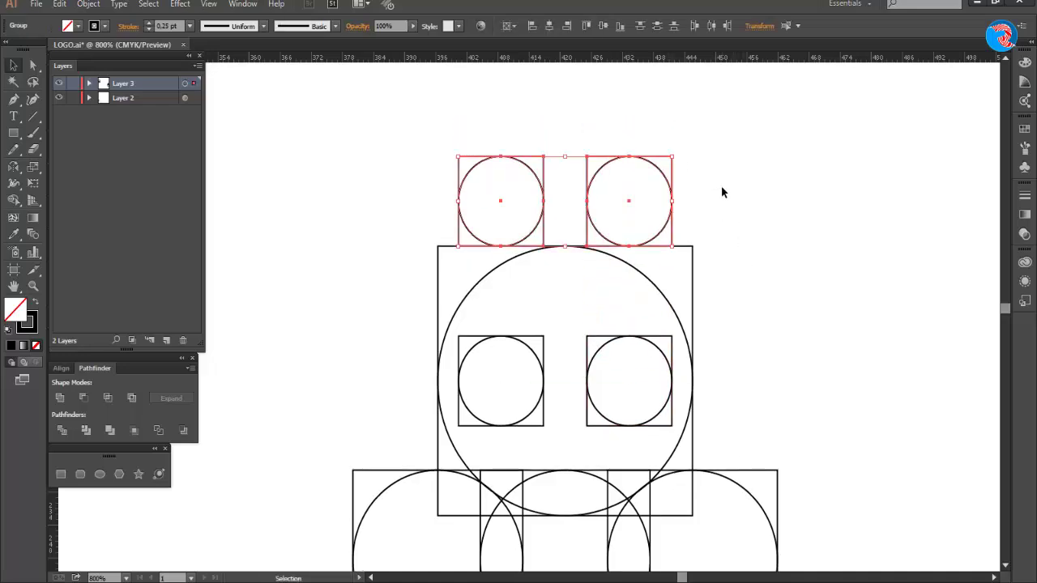
pyautogui.hotkey('shift', 'Down')
pyautogui.click(763, 216)
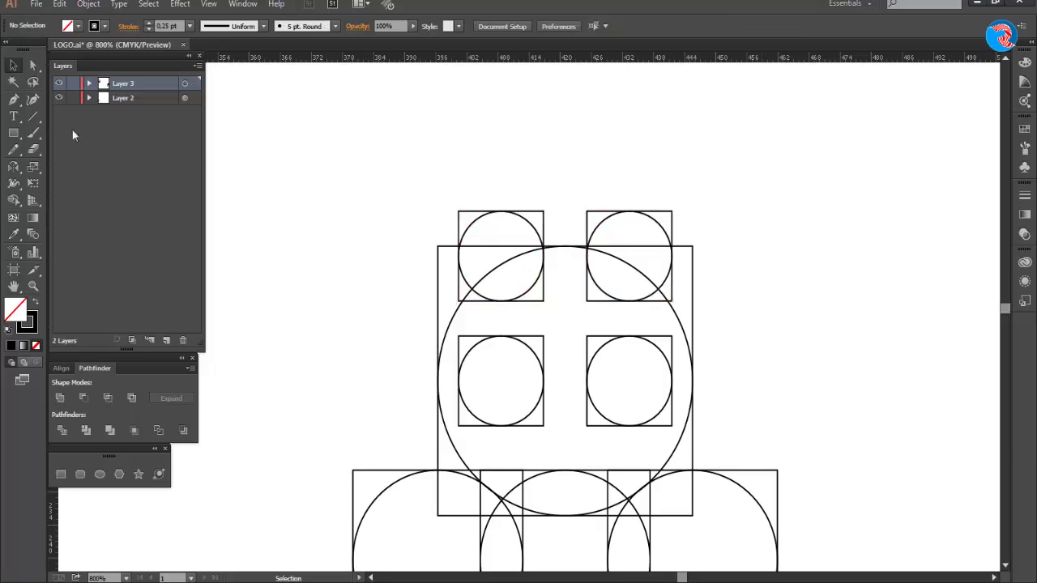
# - Draw two vertical lines about 52 pt long through the centers of the left and right pairs of small circles
pyautogui.moveTo(498, 452); pyautogui.dragTo(501, 456)
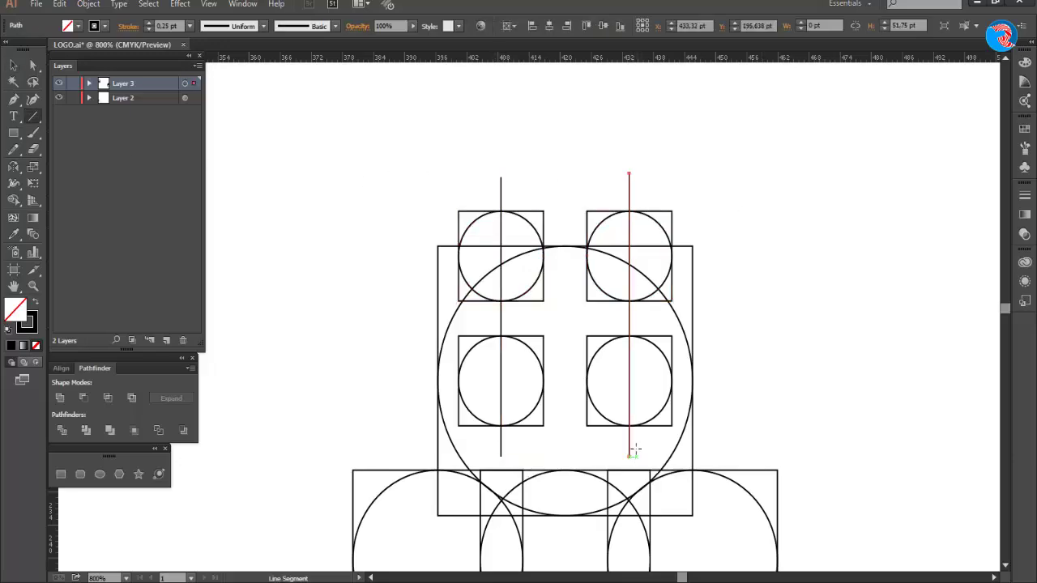
pyautogui.scroll(-1, 635, 443)
pyautogui.scroll(-3, 632, 440)
pyautogui.scroll(-4, 631, 440)
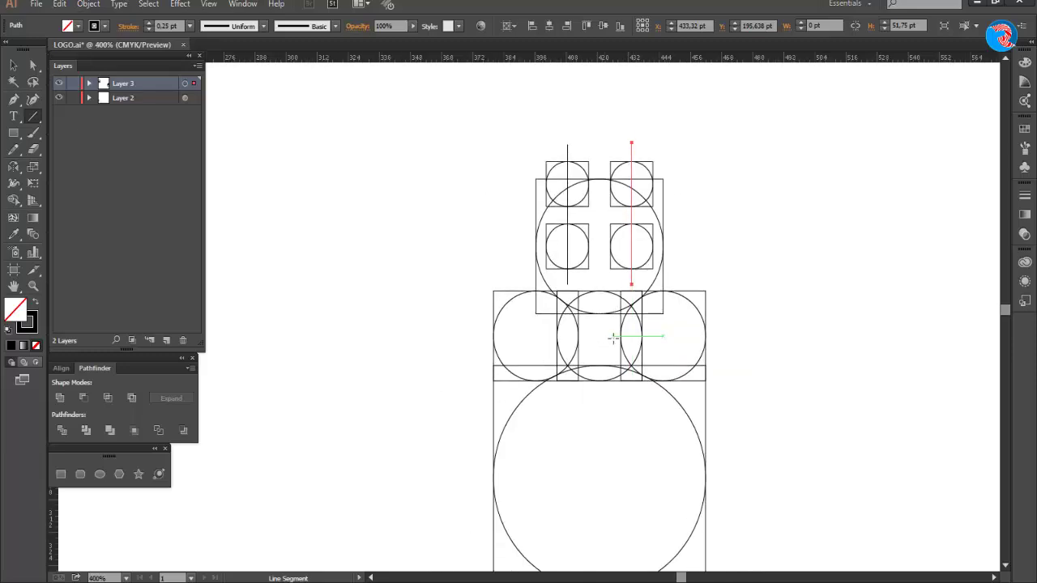
pyautogui.scroll(-1, 613, 337)
pyautogui.click(760, 416)
# - Copy the largest circle group from the Fibonacci set and place it exactly over the 81.875 pt circle group on the artboard
pyautogui.click(702, 409)
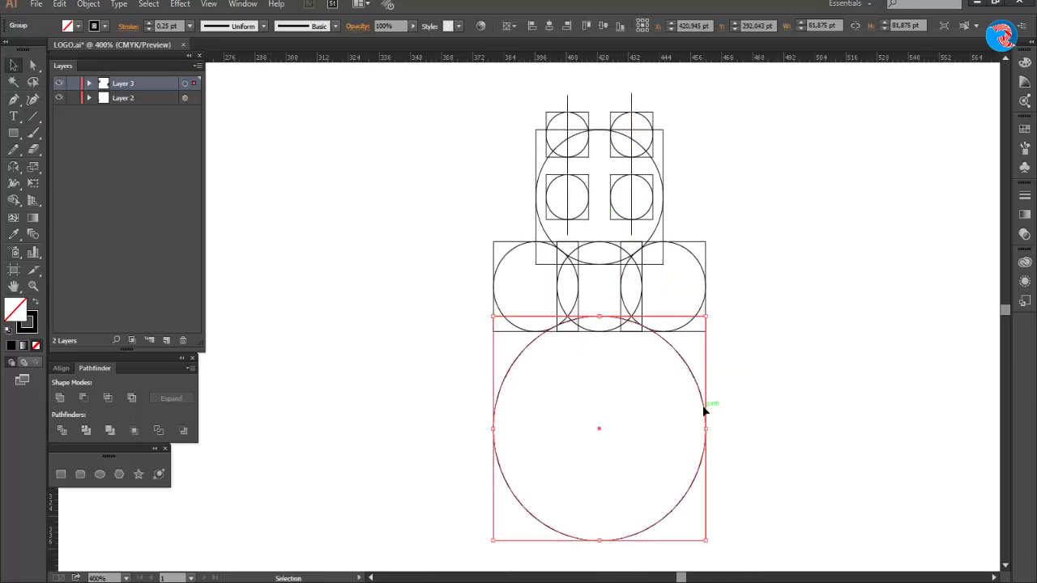
pyautogui.scroll(-2, 701, 409)
pyautogui.scroll(-2, 633, 395)
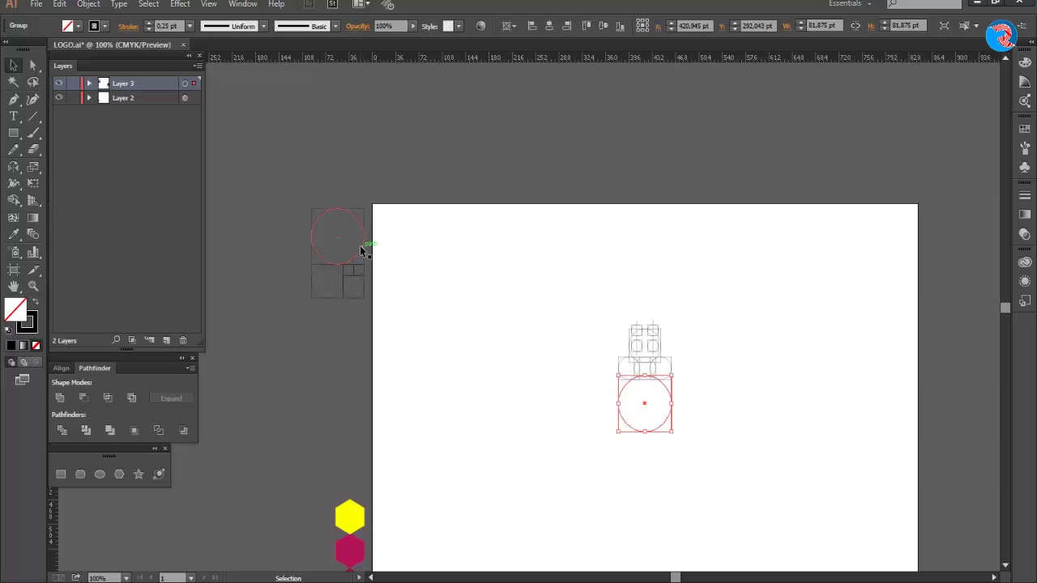
pyautogui.moveTo(362, 251); pyautogui.dragTo(735, 419)
pyautogui.scroll(4, 735, 418)
pyautogui.click(669, 494)
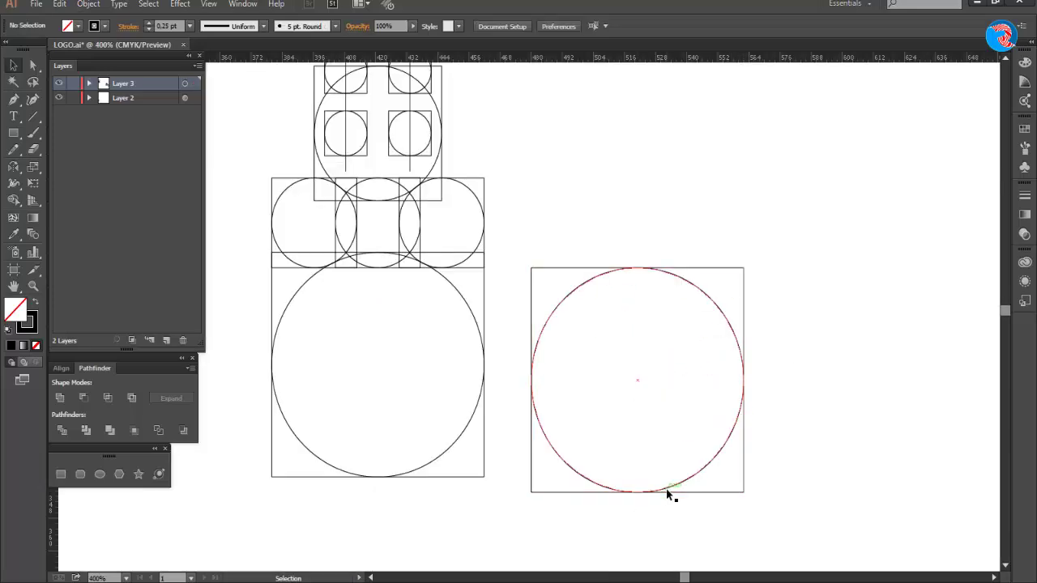
pyautogui.moveTo(669, 495); pyautogui.dragTo(407, 478)
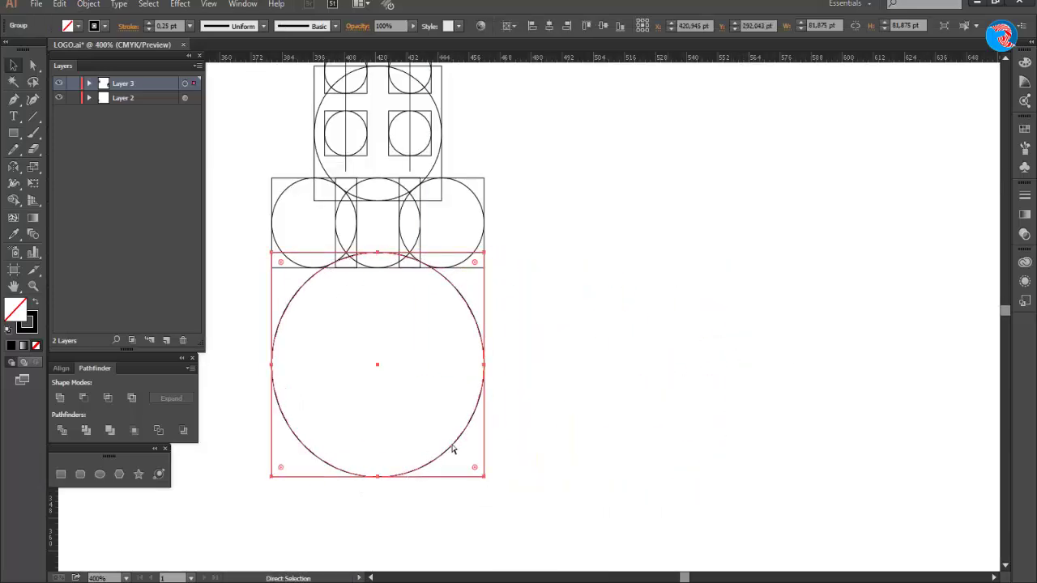
# - Shrink the overlaid circle group to about three quarters of its size and align it flush with the large square's right side, vertically centered
pyautogui.hscroll(-2, 453, 449)
pyautogui.moveTo(561, 255); pyautogui.dragTo(550, 284)
pyautogui.moveTo(537, 371); pyautogui.dragTo(564, 379)
pyautogui.click(595, 430)
pyautogui.hotkey('ctrl', '-')
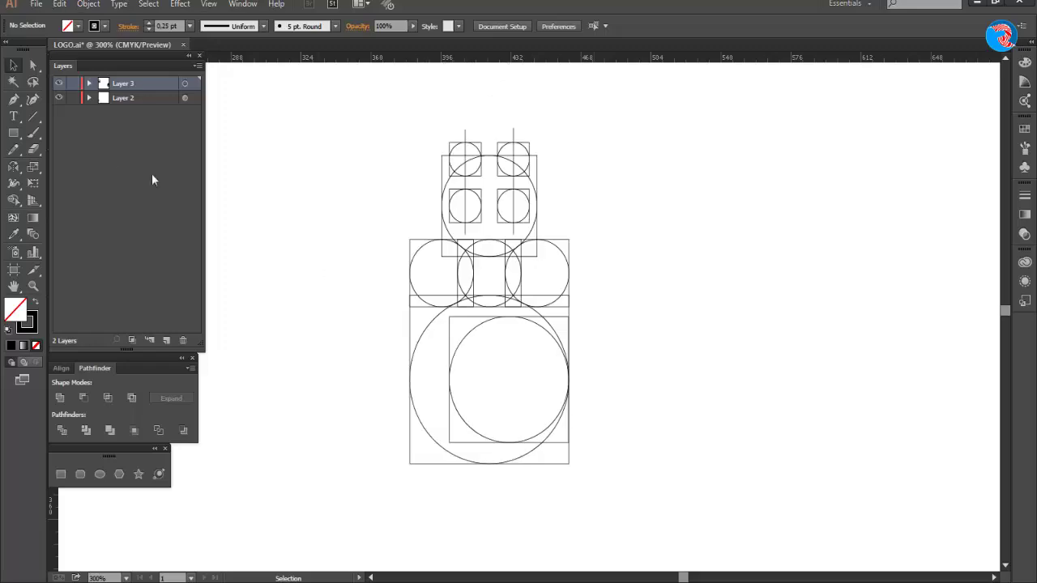
# - Draw a vertical center line about 186 pt long through the grid and a shorter vertical line along the middle row circle's right side
pyautogui.moveTo(489, 114); pyautogui.dragTo(489, 496)
pyautogui.scroll(3, 541, 306)
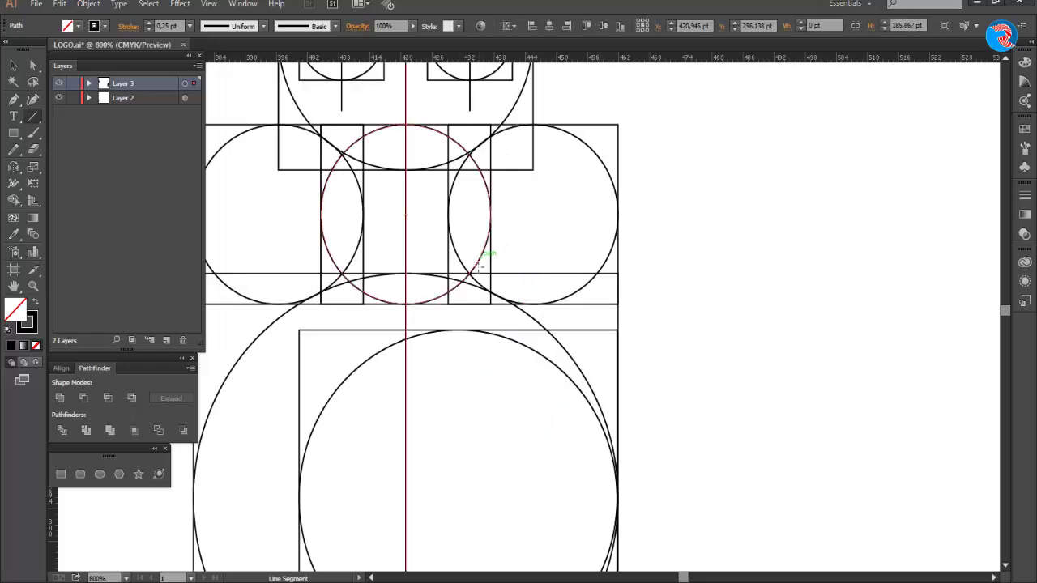
pyautogui.moveTo(489, 304); pyautogui.dragTo(490, 450)
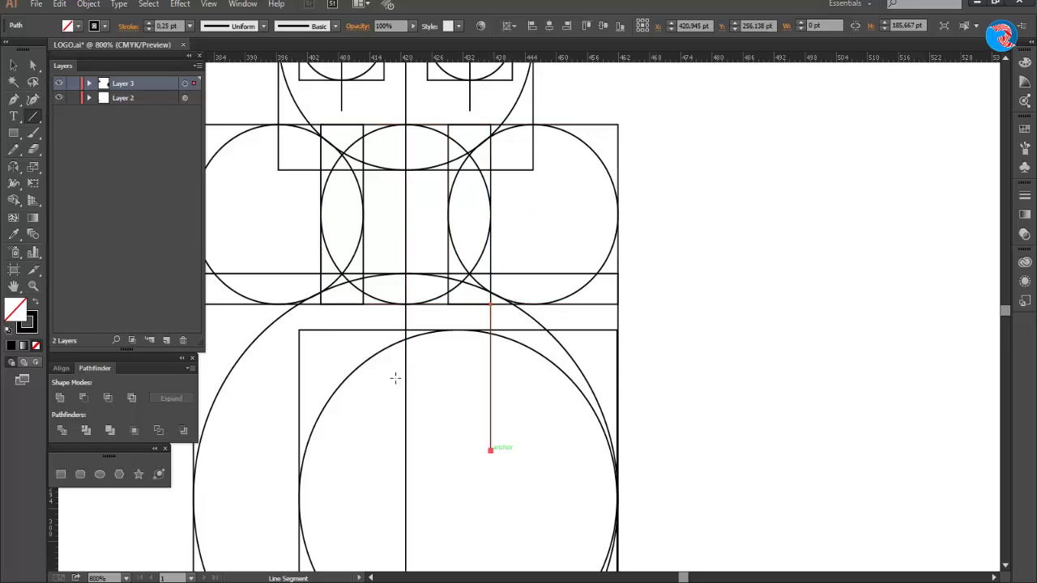
pyautogui.moveTo(489, 305); pyautogui.dragTo(489, 105)
pyautogui.scroll(-2, 743, 310)
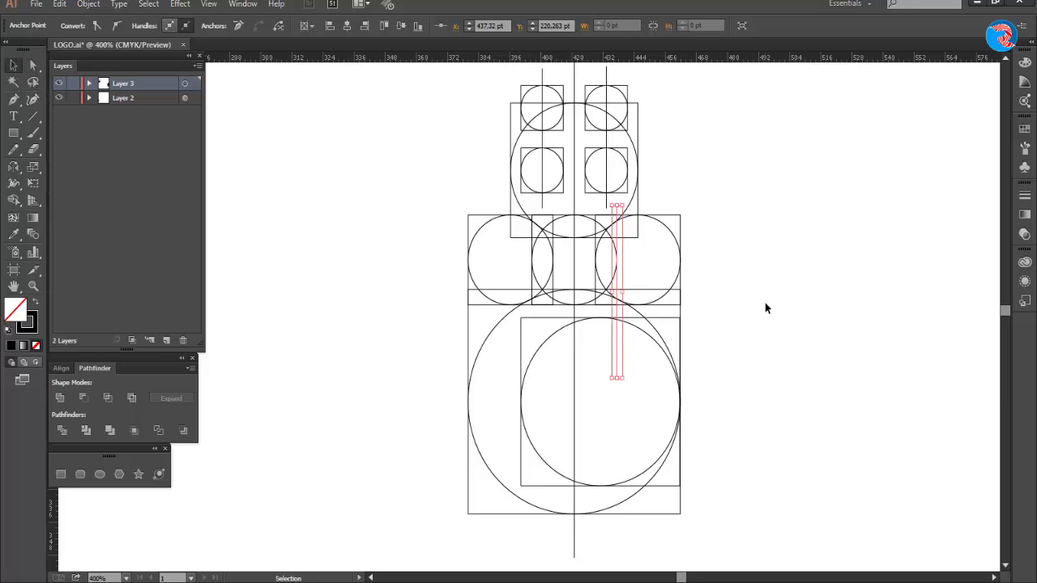
pyautogui.click(765, 308)
# - Copy the right circle group of the row of three down into the large circle, flush with its right side and near mid-height
pyautogui.scroll(-2, 679, 243)
pyautogui.moveTo(679, 243); pyautogui.dragTo(681, 393)
pyautogui.click(768, 379)
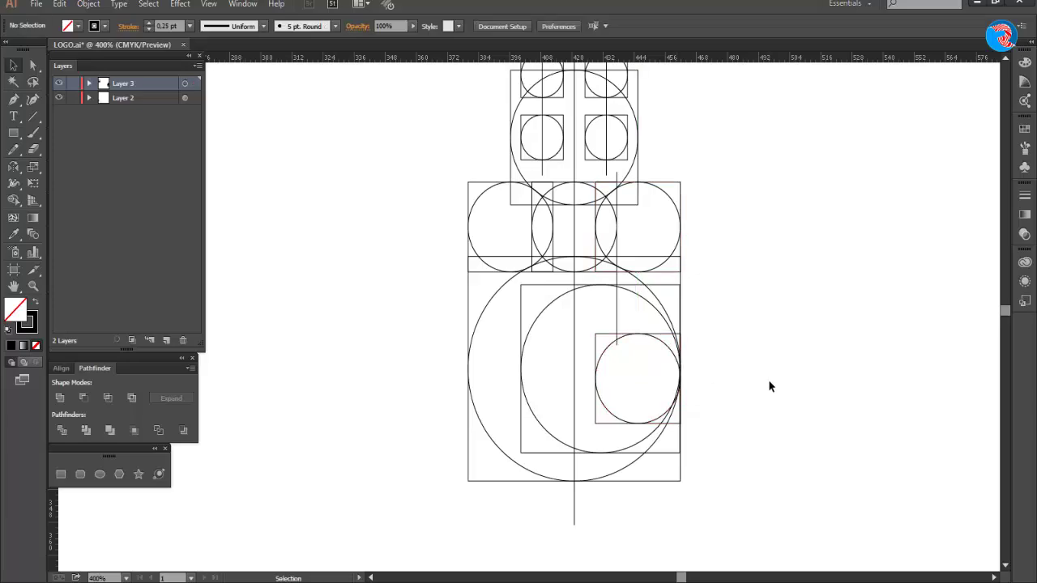
pyautogui.scroll(2, 685, 421)
pyautogui.moveTo(660, 432); pyautogui.dragTo(665, 417)
pyautogui.click(735, 411)
pyautogui.scroll(-4, 736, 412)
pyautogui.scroll(2, 705, 412)
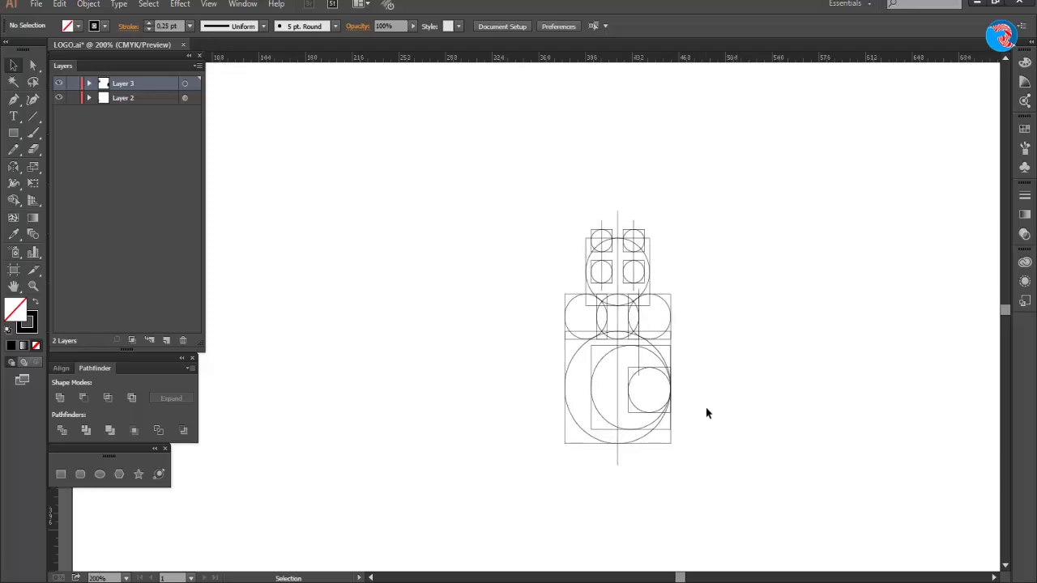
# - Select the whole construction grid, remove its stroke and set a purple fill for the Shape Builder tool
pyautogui.moveTo(459, 124); pyautogui.dragTo(738, 525)
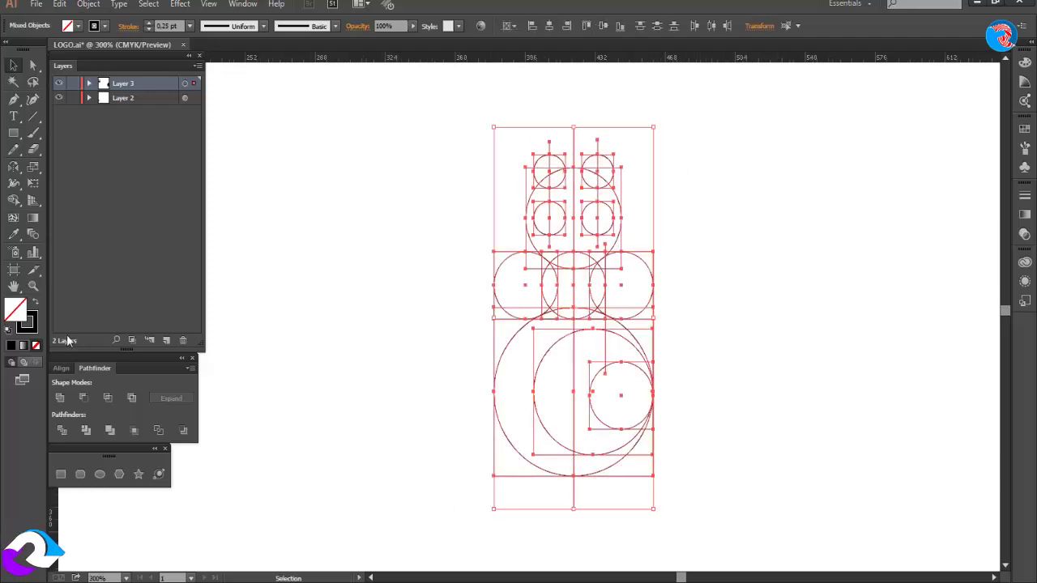
pyautogui.click(34, 331)
pyautogui.click(35, 345)
pyautogui.click(15, 306)
pyautogui.click(13, 200)
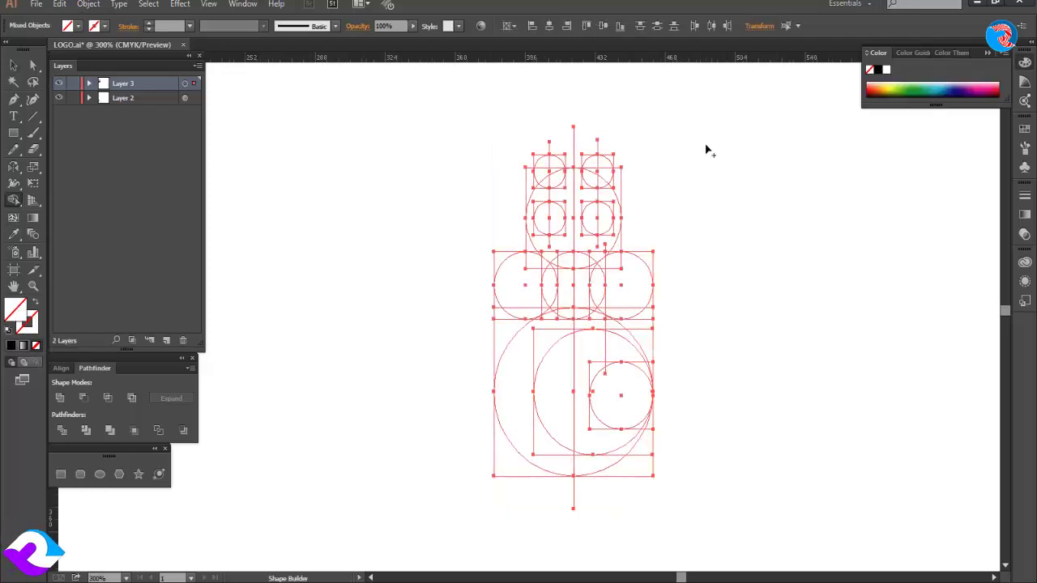
pyautogui.click(986, 53)
# - Merge the head and ear regions on both halves of the grid in purple with Shape Builder, leaving the eye squares open
pyautogui.scroll(2, 564, 260)
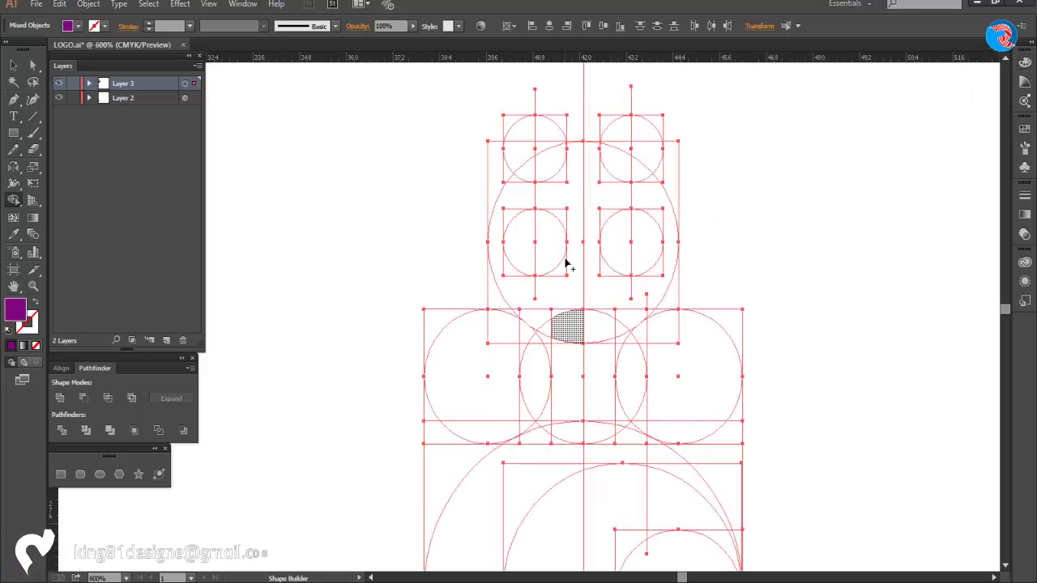
pyautogui.moveTo(553, 142)
pyautogui.mouseDown()
pyautogui.moveTo(527, 243)
pyautogui.moveTo(567, 291)
pyautogui.mouseUp()
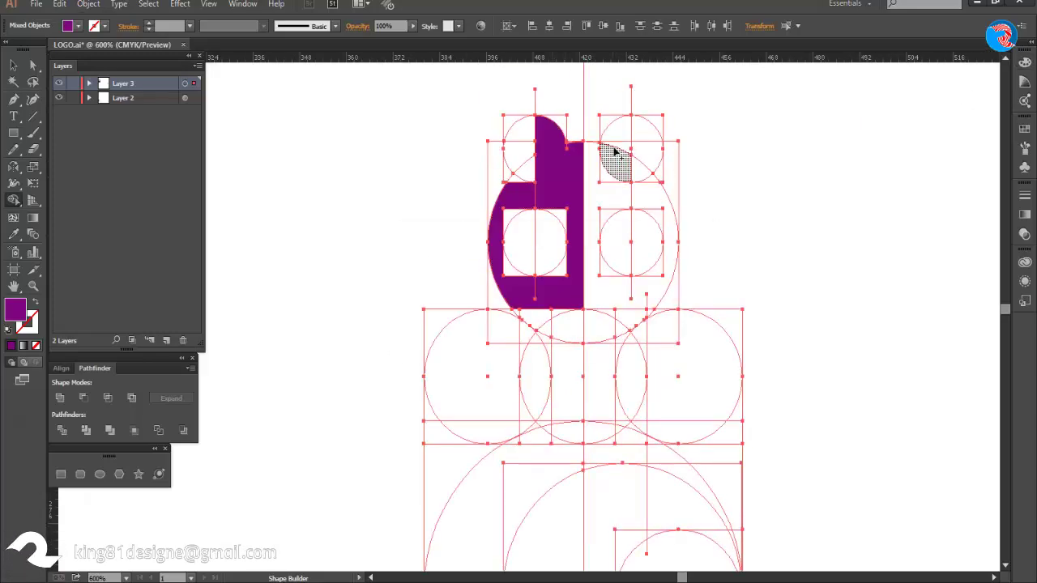
pyautogui.moveTo(620, 133)
pyautogui.mouseDown()
pyautogui.moveTo(600, 169)
pyautogui.moveTo(606, 177)
pyautogui.mouseUp()
pyautogui.scroll(4, 606, 176)
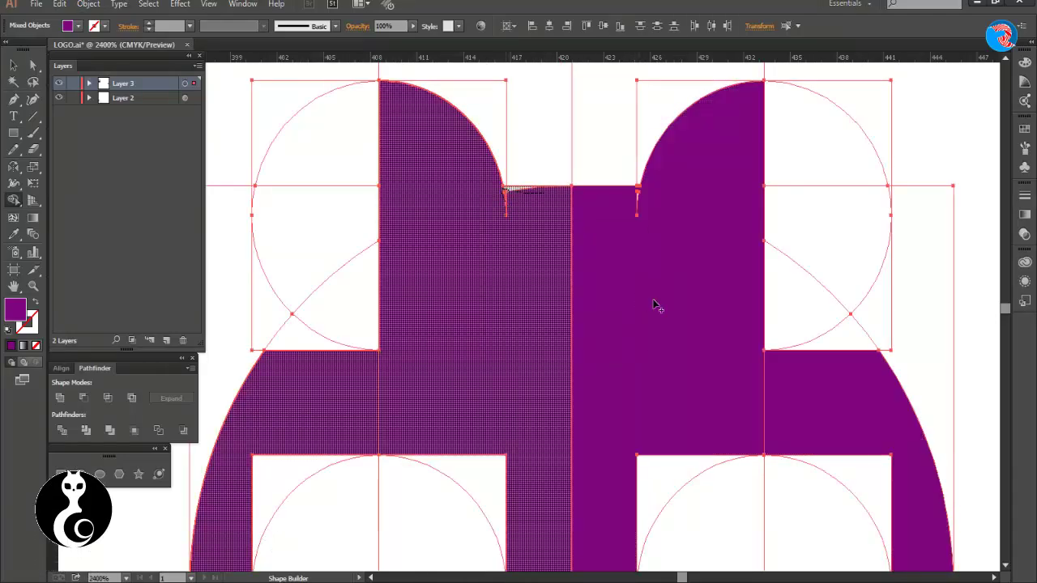
pyautogui.scroll(-5, 656, 306)
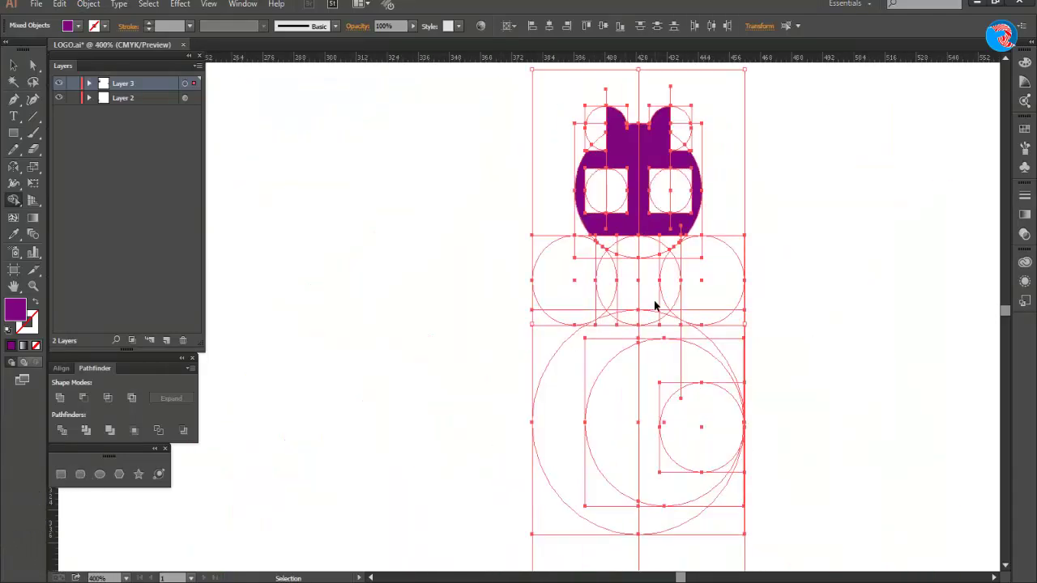
# - Undo the purple Shape Builder fills and restore the grid's 0.25 pt black stroke
pyautogui.hotkey('ctrl', 'z')
pyautogui.click(16, 68)
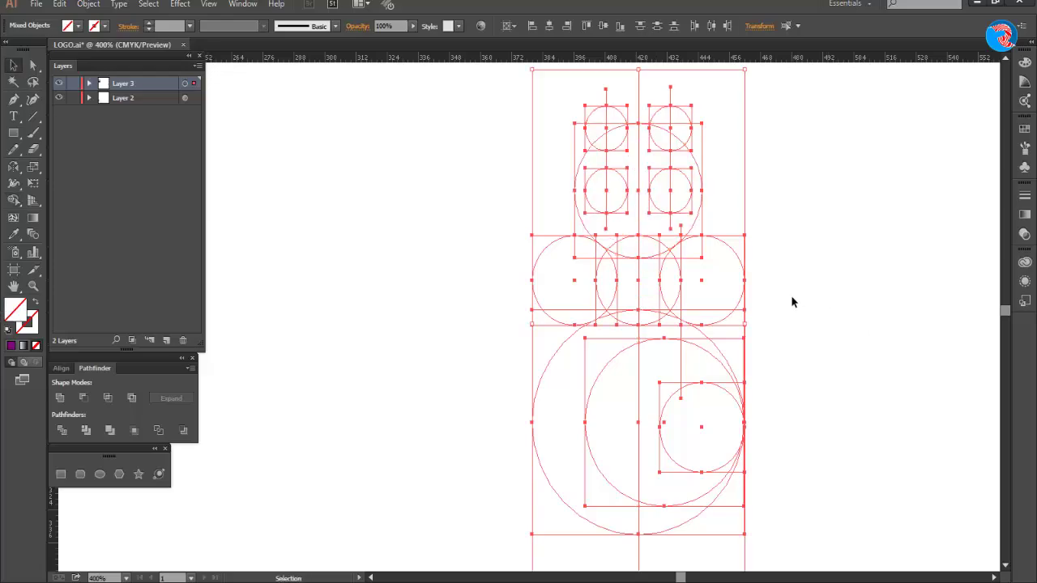
pyautogui.click(190, 25)
pyautogui.click(207, 33)
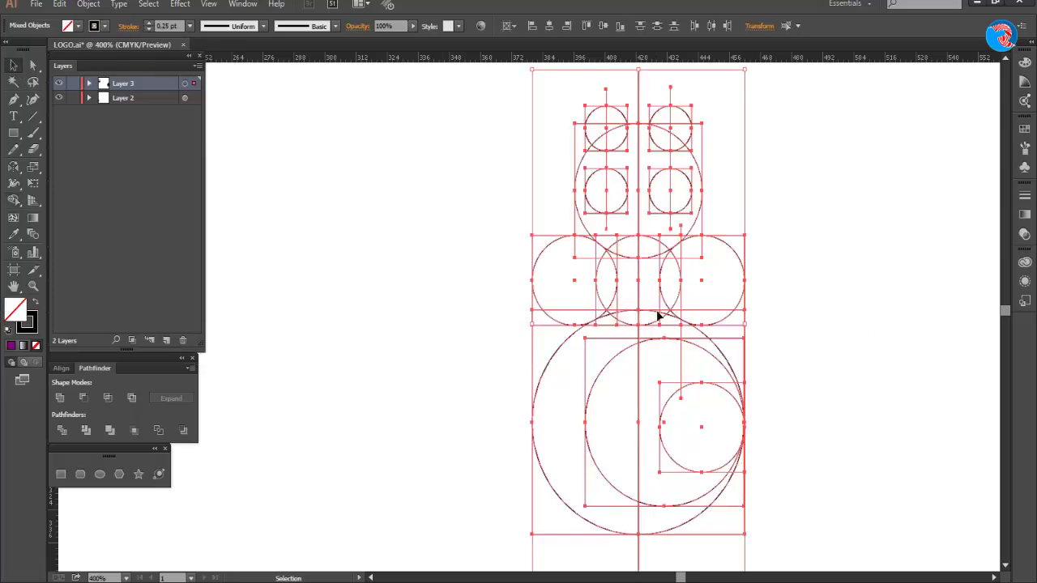
# - Duplicate the whole construction grid horizontally to the left of the original
pyautogui.scroll(-1, 667, 323)
pyautogui.moveTo(476, 319); pyautogui.dragTo(476, 318)
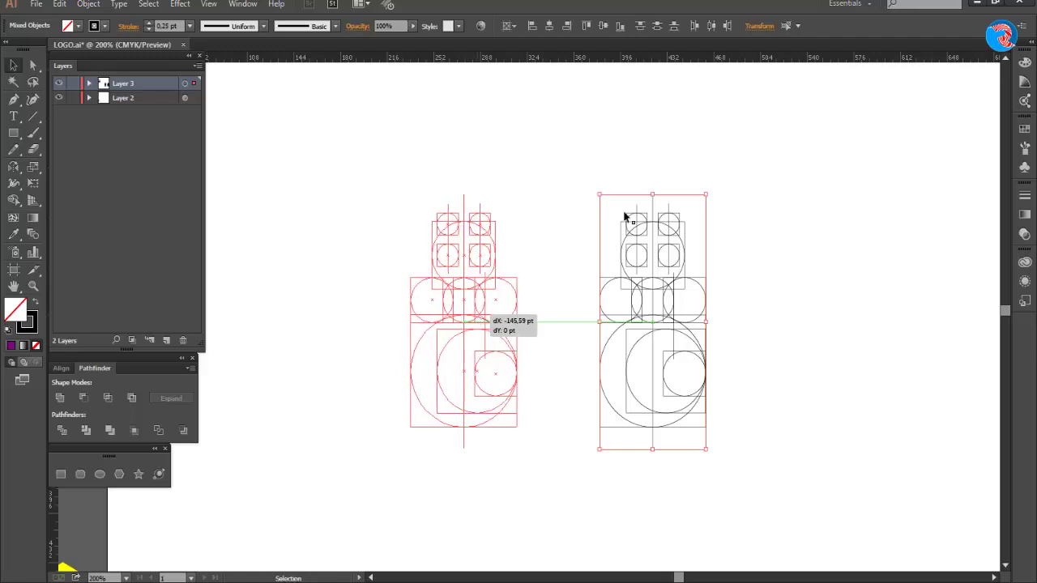
pyautogui.moveTo(585, 161)
pyautogui.mouseDown()
pyautogui.moveTo(771, 471)
pyautogui.moveTo(750, 461)
pyautogui.mouseUp()
pyautogui.scroll(-2, 750, 460)
# - Group the duplicated construction grid and move it off the artboard, directly below the Fibonacci set
pyautogui.click(611, 380)
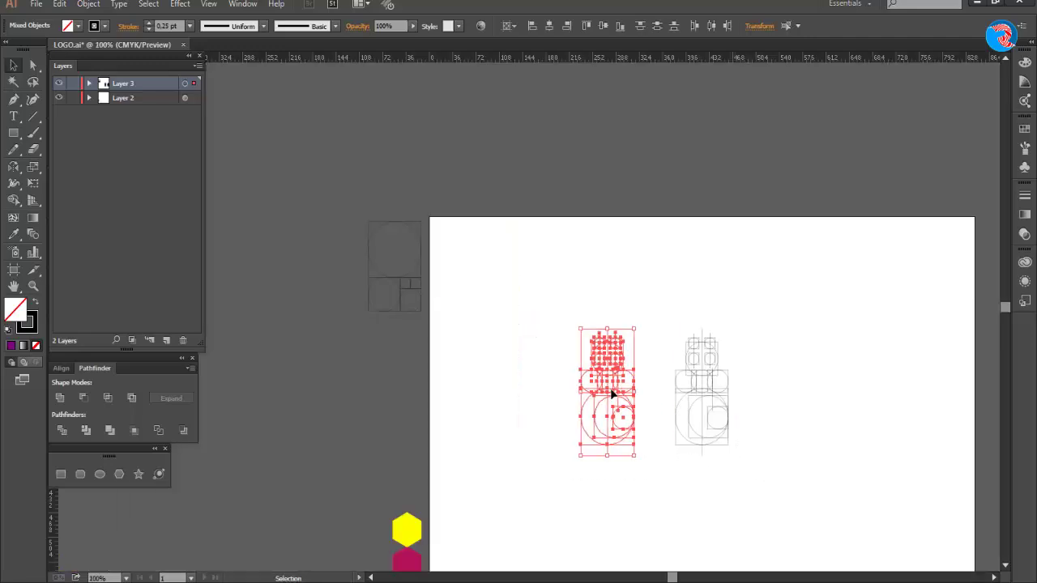
pyautogui.rightClick(613, 389)
pyautogui.click(648, 454)
pyautogui.moveTo(637, 421); pyautogui.dragTo(423, 431)
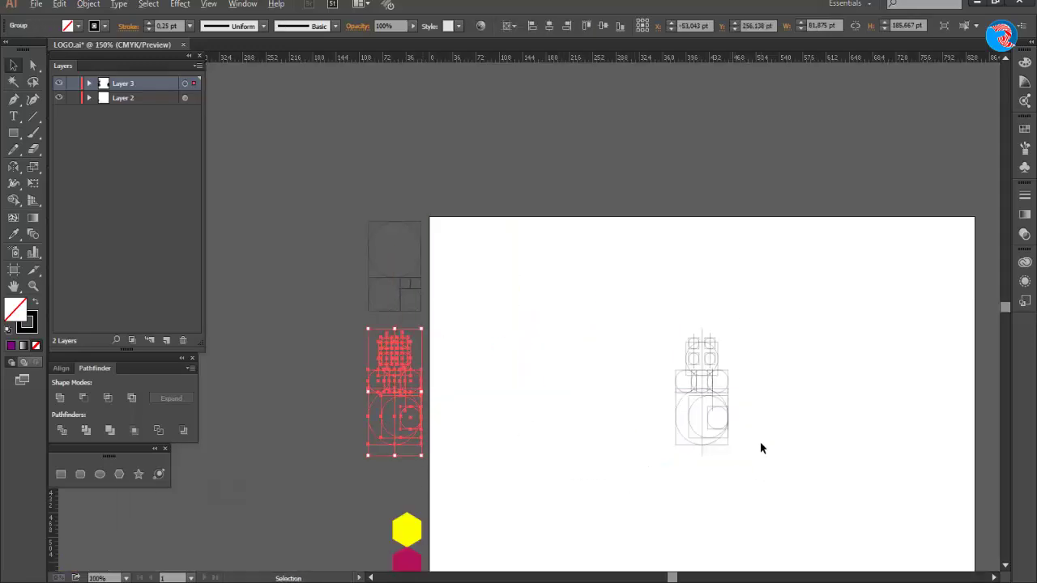
# - Select the remaining construction grid, remove its stroke and choose an orange fill for the Shape Builder tool
pyautogui.scroll(3, 759, 441)
pyautogui.moveTo(443, 138); pyautogui.dragTo(719, 530)
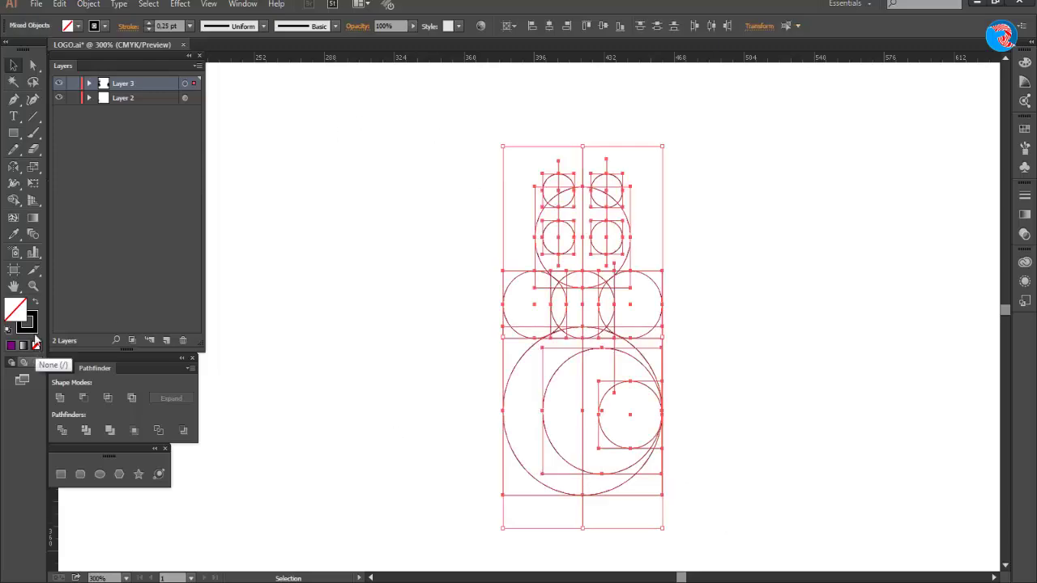
pyautogui.click(36, 343)
pyautogui.click(14, 200)
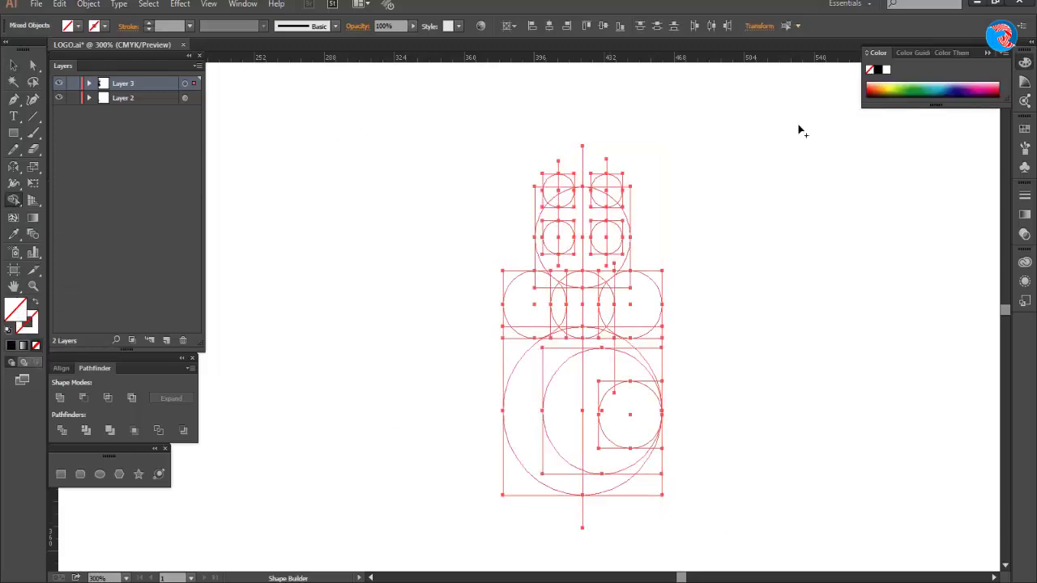
pyautogui.click(897, 84)
# - Merge the head and ear regions of both halves into one orange shape with Shape Builder, leaving two pointed eye openings
pyautogui.scroll(2, 594, 189)
pyautogui.moveTo(601, 167); pyautogui.dragTo(616, 332)
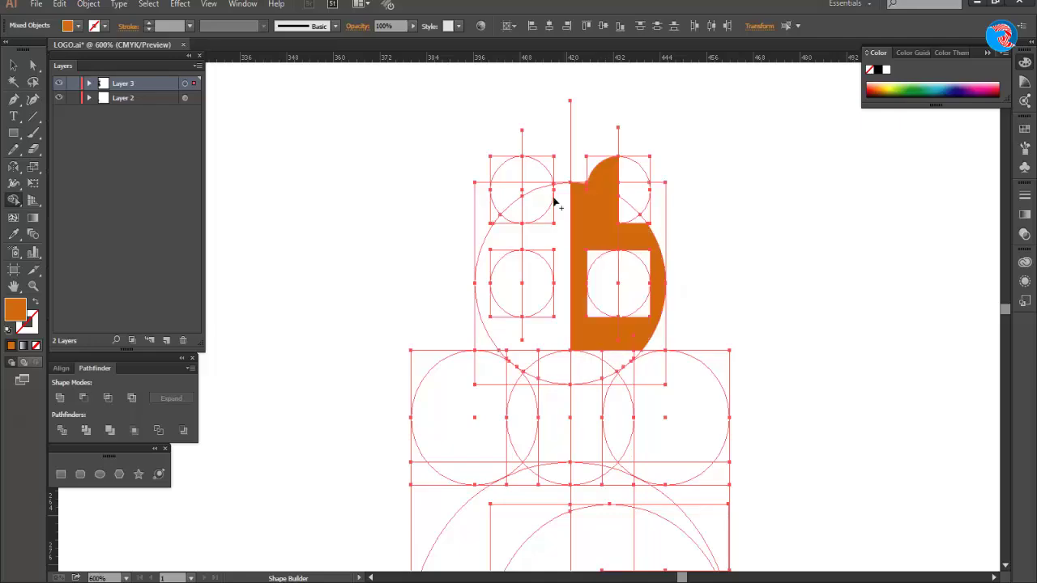
pyautogui.moveTo(556, 203)
pyautogui.mouseDown()
pyautogui.moveTo(545, 231)
pyautogui.moveTo(559, 248)
pyautogui.moveTo(502, 322)
pyautogui.mouseUp()
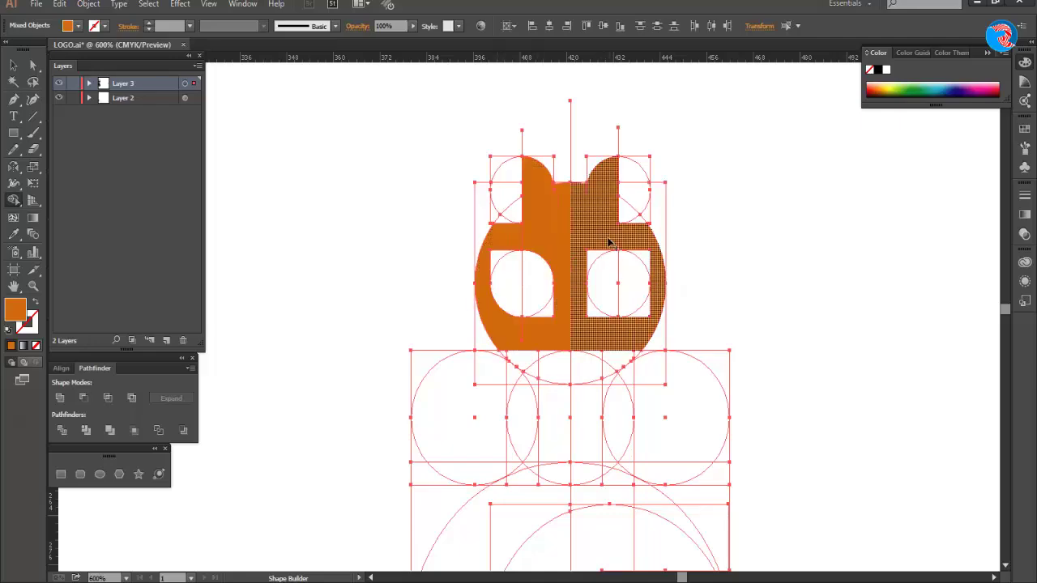
pyautogui.scroll(3, 597, 227)
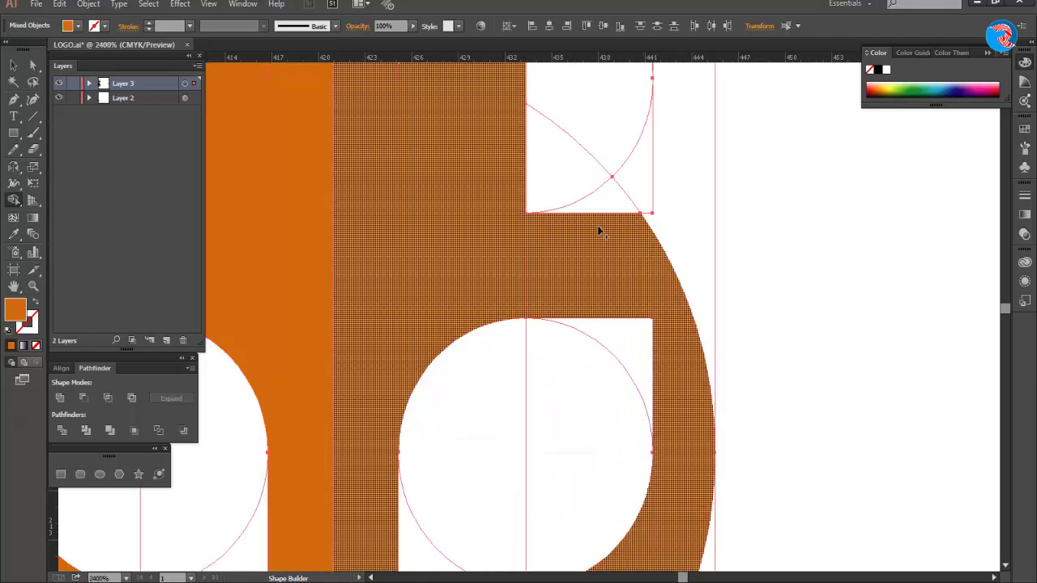
pyautogui.scroll(-1, 602, 234)
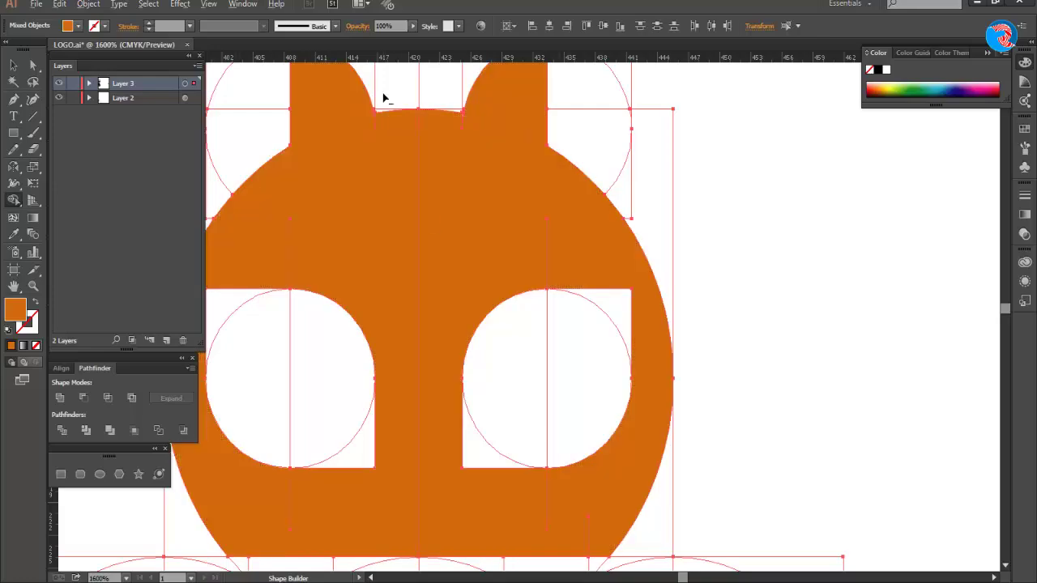
# - Merge the thin sliver between the ears into the head and build both pointed eye openings as dark blue shapes with Shape Builder
pyautogui.scroll(2, 381, 97)
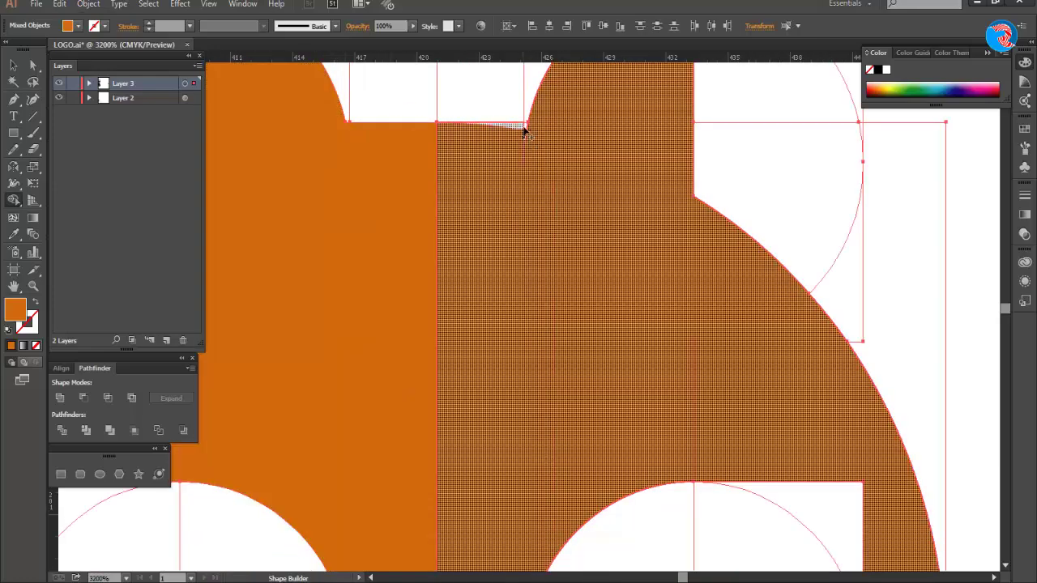
pyautogui.scroll(-4, 771, 321)
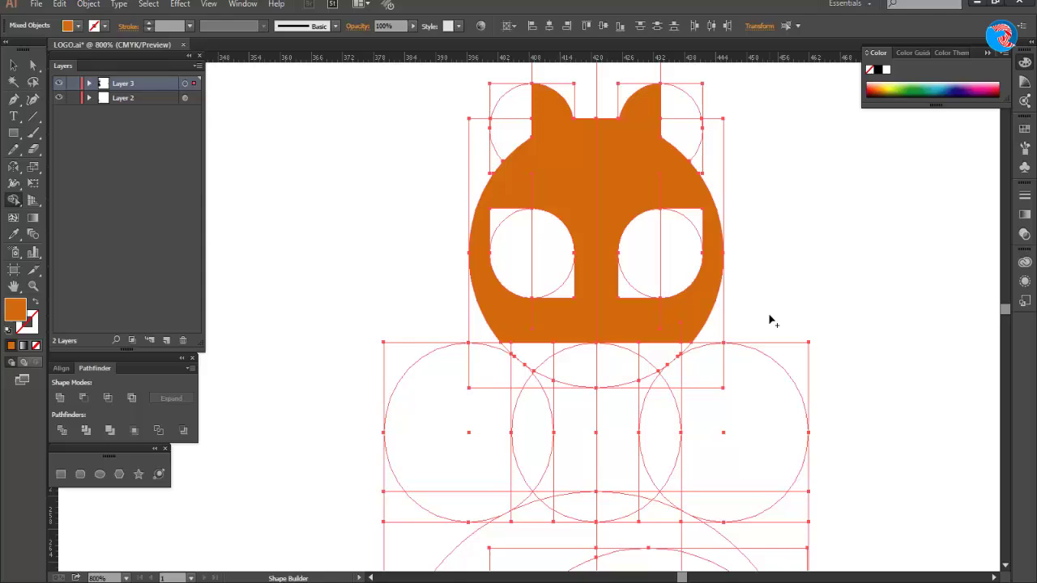
pyautogui.click(959, 89)
pyautogui.moveTo(694, 218); pyautogui.dragTo(629, 286)
pyautogui.moveTo(497, 215); pyautogui.dragTo(566, 288)
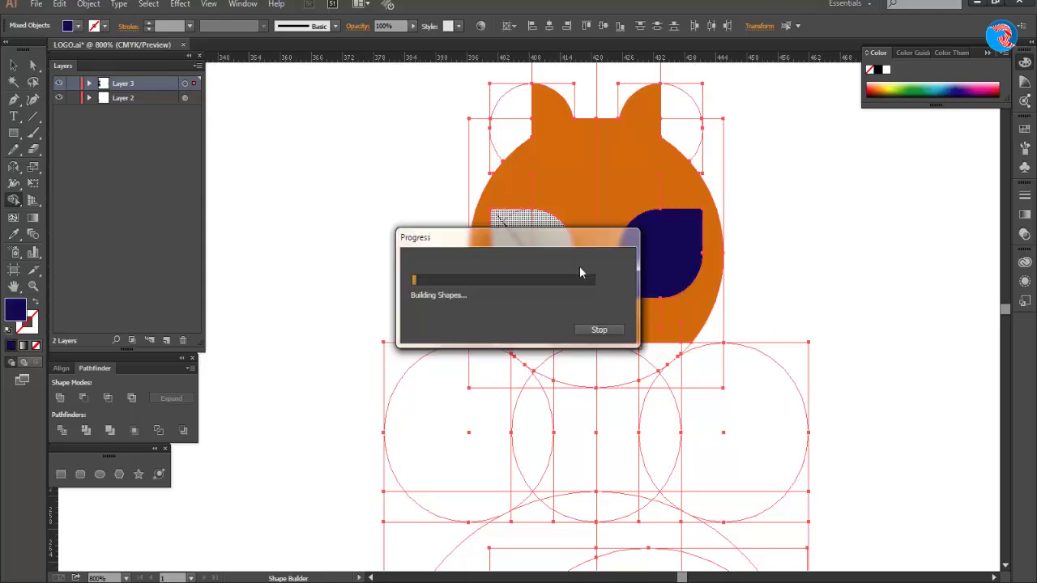
# - Choose a pink fill and merge the chin regions below the flat edge with the head to complete its rounded bottom
pyautogui.click(977, 89)
pyautogui.scroll(-2, 671, 324)
pyautogui.moveTo(606, 256)
pyautogui.mouseDown()
pyautogui.moveTo(592, 290)
pyautogui.moveTo(681, 282)
pyautogui.moveTo(646, 303)
pyautogui.mouseUp()
pyautogui.moveTo(567, 306); pyautogui.dragTo(520, 290)
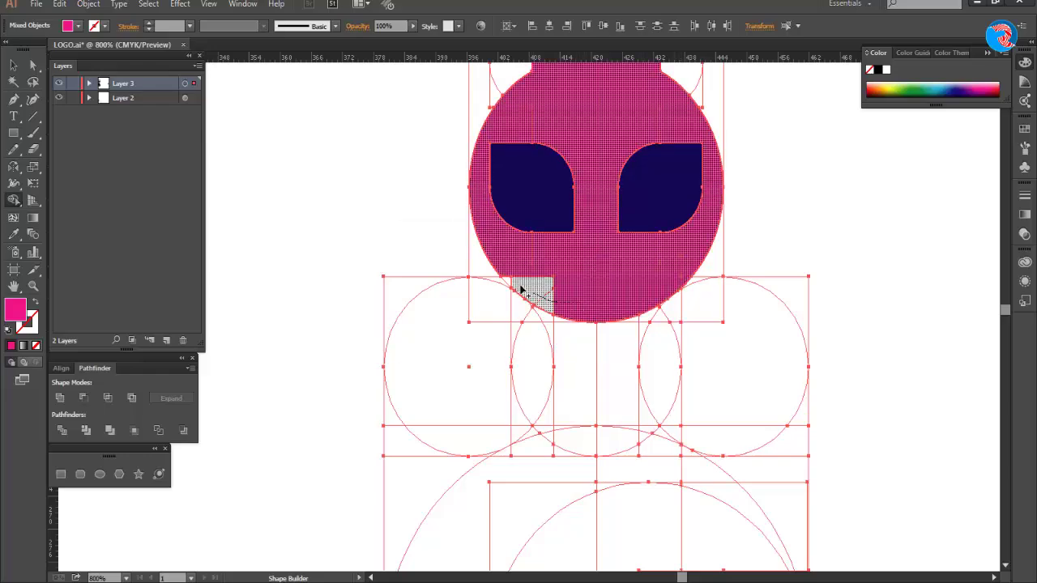
pyautogui.moveTo(637, 332); pyautogui.dragTo(637, 332)
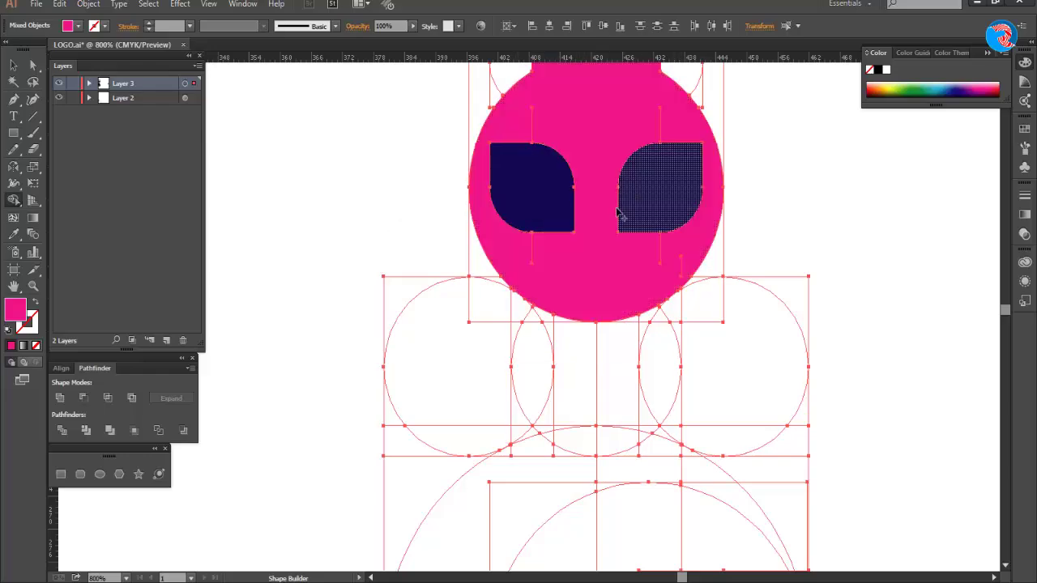
# - Merge the regions between the two side circles into the pink head to form a curved neck reaching the large body circle
pyautogui.scroll(-2, 596, 291)
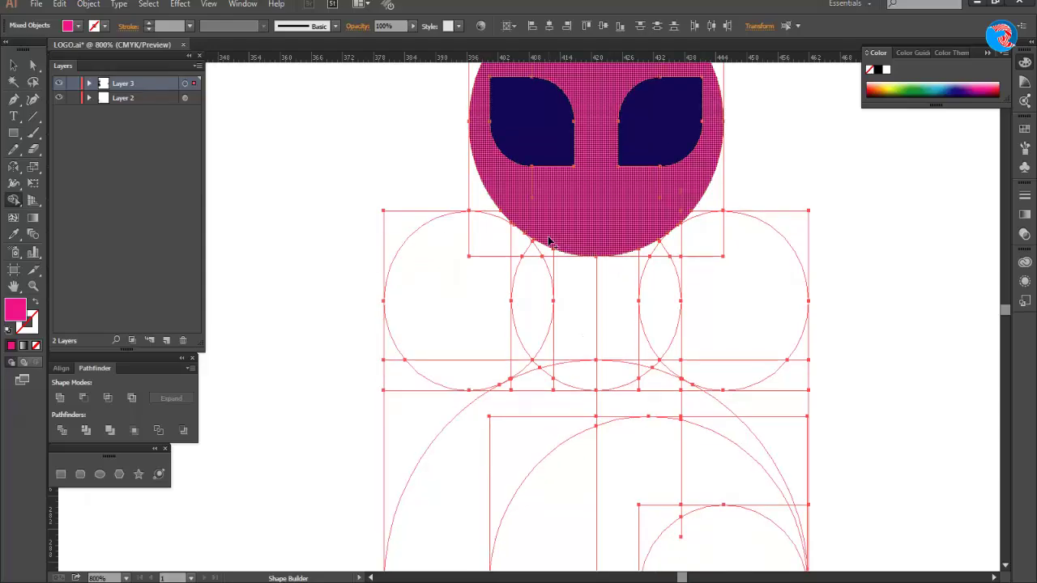
pyautogui.keyDown('alt'); pyautogui.scroll(3, 542, 239); pyautogui.keyUp('alt')
pyautogui.moveTo(484, 236)
pyautogui.mouseDown()
pyautogui.moveTo(530, 273)
pyautogui.moveTo(675, 285)
pyautogui.moveTo(779, 279)
pyautogui.moveTo(832, 256)
pyautogui.moveTo(870, 232)
pyautogui.mouseUp()
pyautogui.scroll(3, 799, 283)
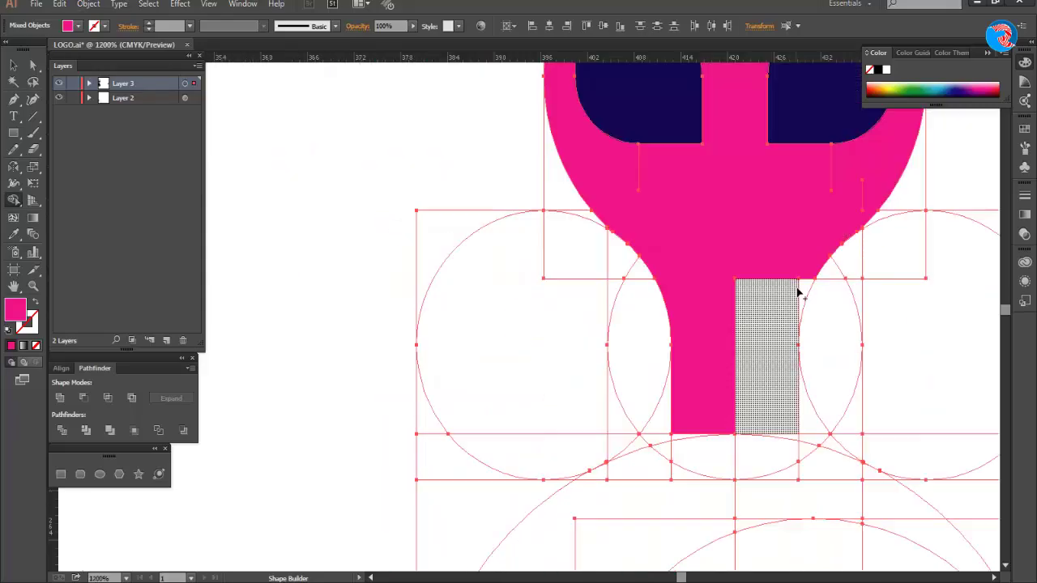
pyautogui.moveTo(798, 411); pyautogui.dragTo(799, 423)
pyautogui.moveTo(793, 397)
pyautogui.mouseDown()
pyautogui.moveTo(832, 447)
pyautogui.moveTo(787, 435)
pyautogui.mouseUp()
pyautogui.moveTo(689, 417)
pyautogui.mouseDown()
pyautogui.moveTo(654, 438)
pyautogui.moveTo(685, 421)
pyautogui.mouseUp()
# - Merge the shoulder regions and the band between the two large circles into a pink crescent body tapering into the tail
pyautogui.scroll(-3, 694, 437)
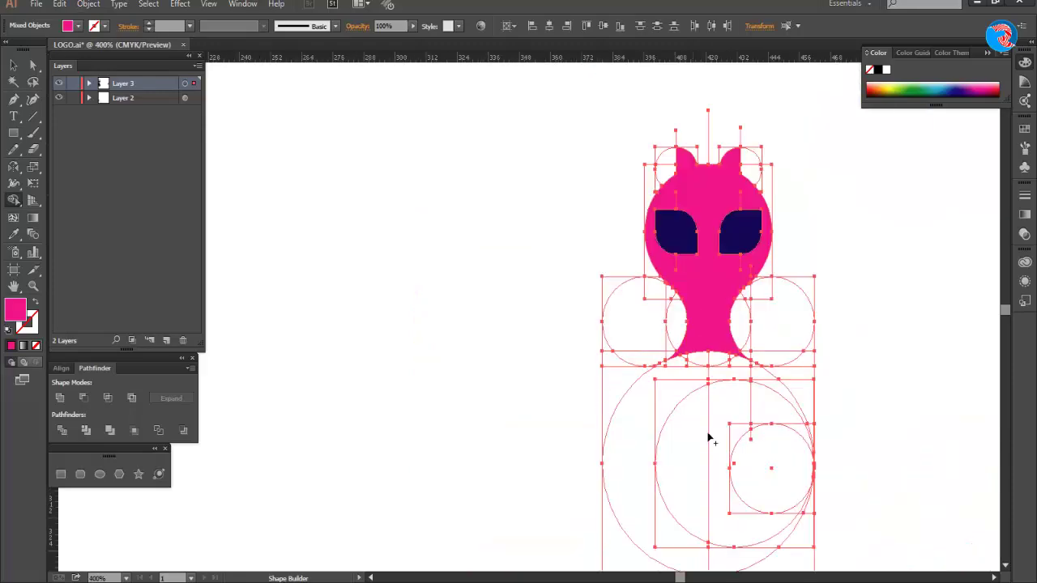
pyautogui.scroll(1, 734, 408)
pyautogui.moveTo(720, 311); pyautogui.dragTo(756, 365)
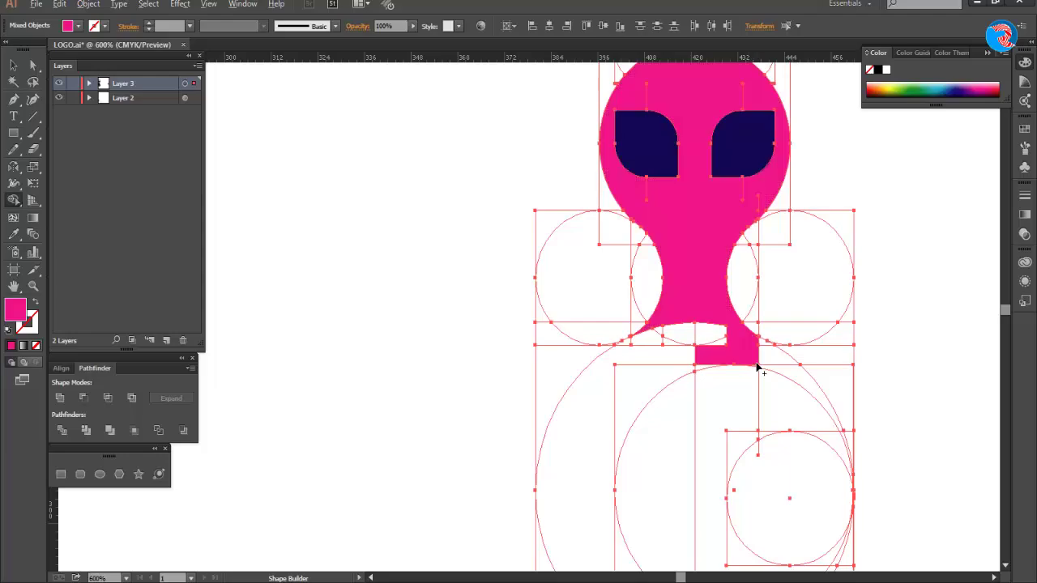
pyautogui.scroll(4, 756, 368)
pyautogui.moveTo(617, 232)
pyautogui.mouseDown()
pyautogui.moveTo(562, 366)
pyautogui.moveTo(501, 410)
pyautogui.moveTo(492, 261)
pyautogui.moveTo(242, 300)
pyautogui.mouseUp()
pyautogui.scroll(-3, 601, 321)
pyautogui.scroll(-3, 604, 324)
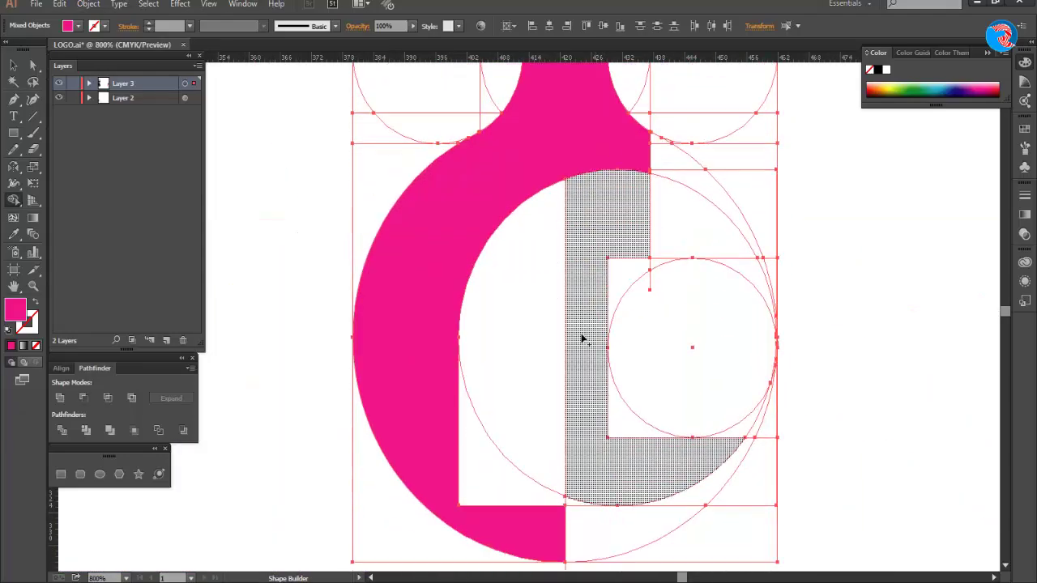
pyautogui.moveTo(518, 485)
pyautogui.mouseDown()
pyautogui.moveTo(532, 520)
pyautogui.moveTo(567, 504)
pyautogui.moveTo(703, 506)
pyautogui.moveTo(764, 436)
pyautogui.mouseUp()
pyautogui.scroll(3, 759, 423)
pyautogui.moveTo(730, 486); pyautogui.dragTo(793, 306)
# - Try to merge the narrow slivers where the circles meet at the body's right edge, and undo the merge
pyautogui.moveTo(785, 238)
pyautogui.mouseDown()
pyautogui.moveTo(805, 251)
pyautogui.moveTo(805, 266)
pyautogui.moveTo(790, 255)
pyautogui.moveTo(800, 285)
pyautogui.mouseUp()
pyautogui.scroll(3, 820, 168)
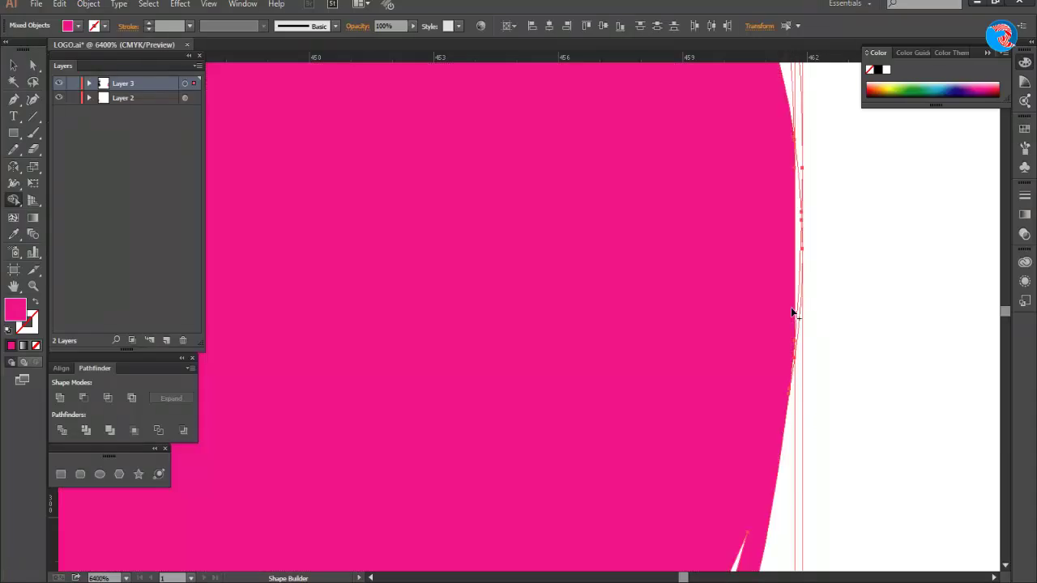
pyautogui.scroll(2, 793, 389)
pyautogui.scroll(-2, 681, 365)
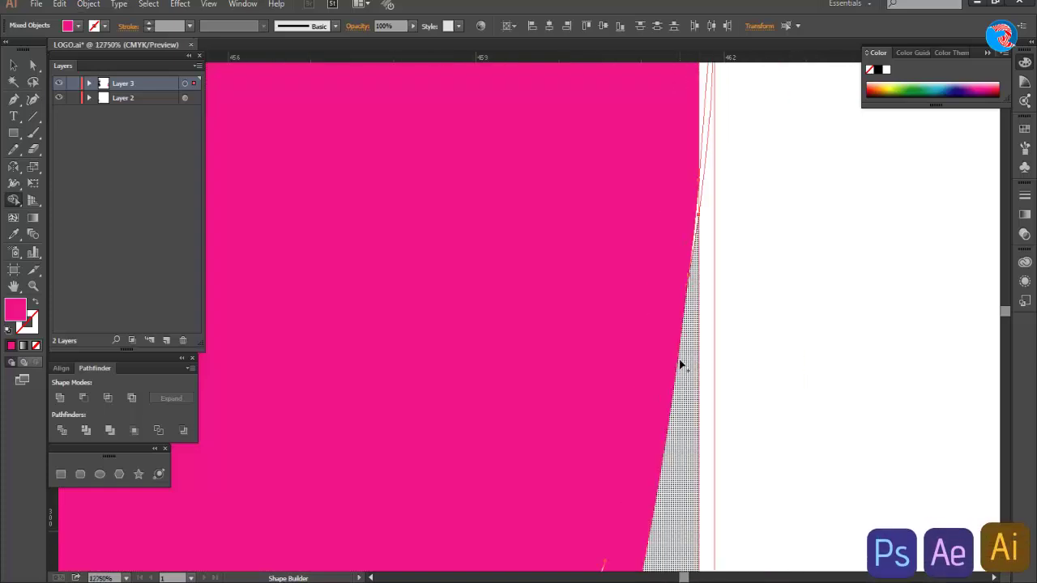
pyautogui.press('ctrl')
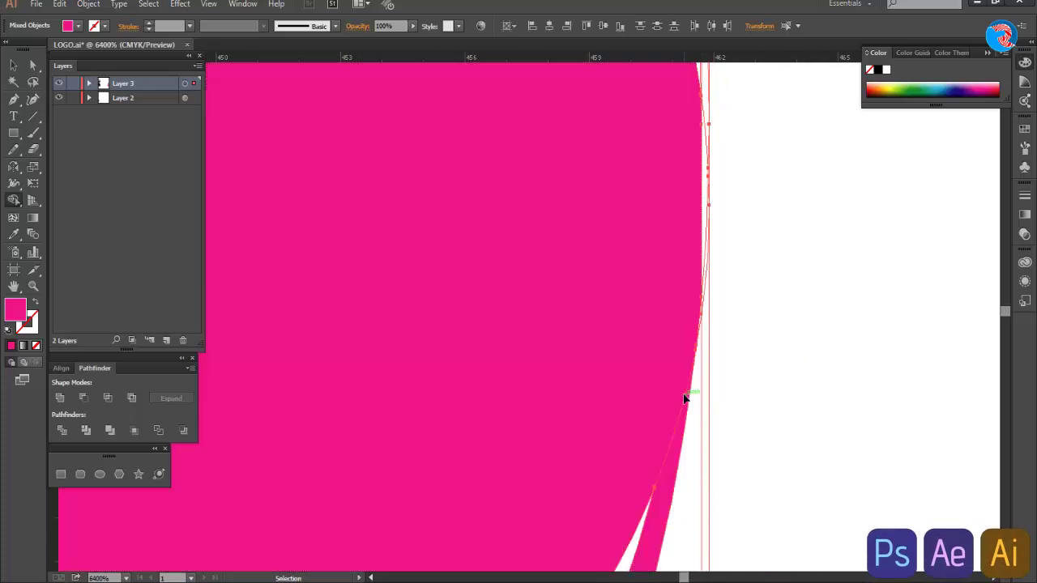
pyautogui.hotkey('ctrl', 'z')
# - Merge the narrow tail-tip slivers into the pink crescent along the circles' right edge and fill the small circle in its curl pink
pyautogui.scroll(-1, 698, 402)
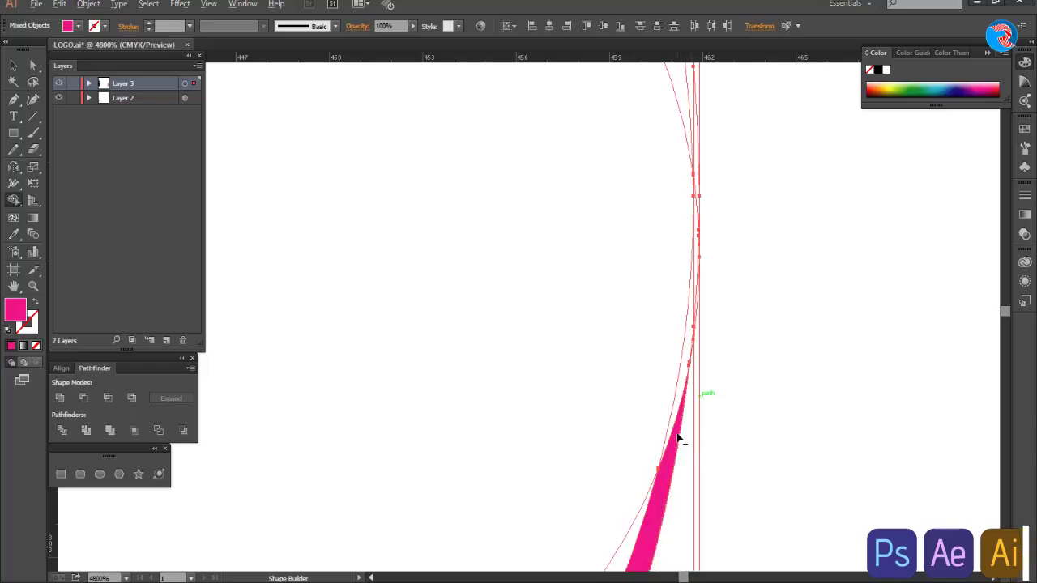
pyautogui.scroll(2, 677, 421)
pyautogui.moveTo(668, 405); pyautogui.dragTo(657, 382)
pyautogui.scroll(5, 695, 271)
pyautogui.scroll(-3, 701, 324)
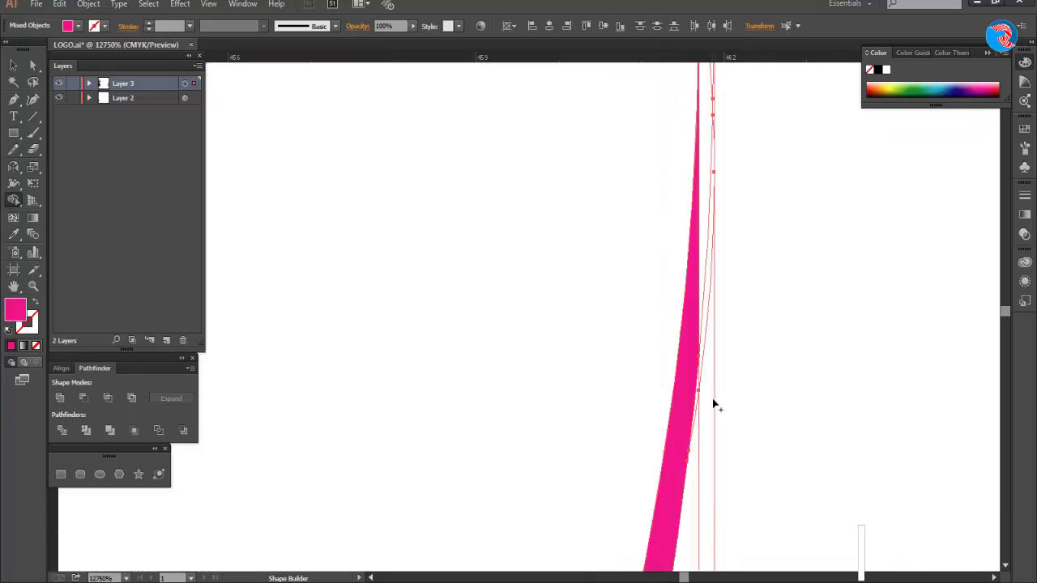
pyautogui.scroll(-3, 698, 324)
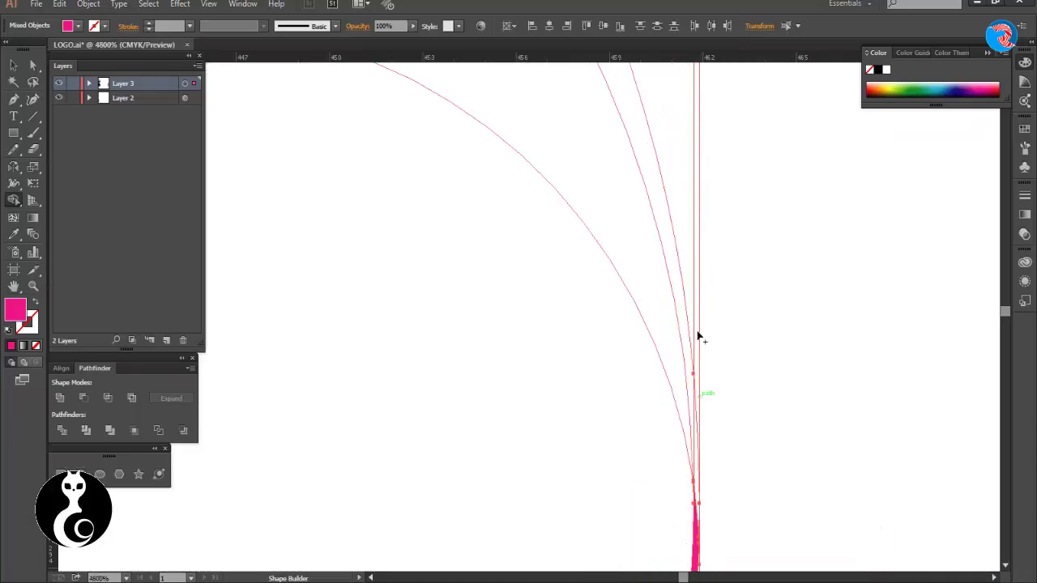
pyautogui.scroll(-5, 698, 462)
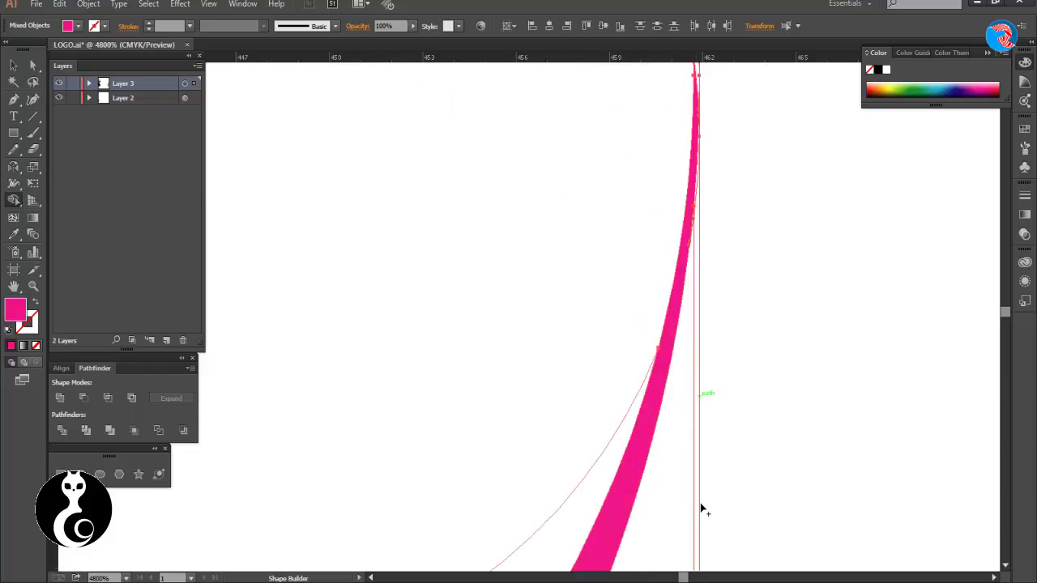
pyautogui.scroll(-3, 701, 509)
pyautogui.click(636, 422)
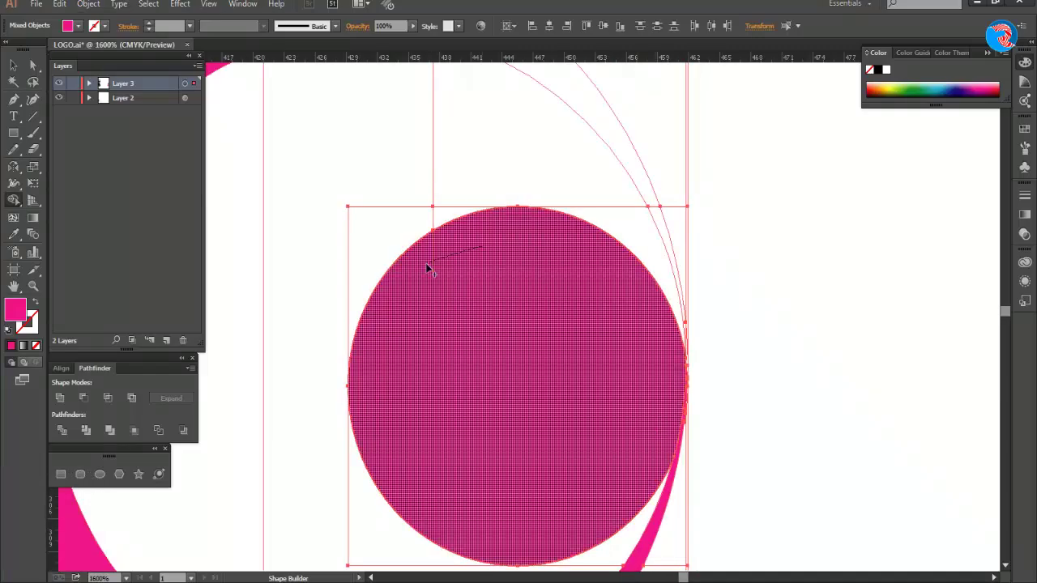
# - Select all the artwork and clean up its stray points, unpainted objects and empty text paths
pyautogui.scroll(-4, 650, 373)
pyautogui.press('v')
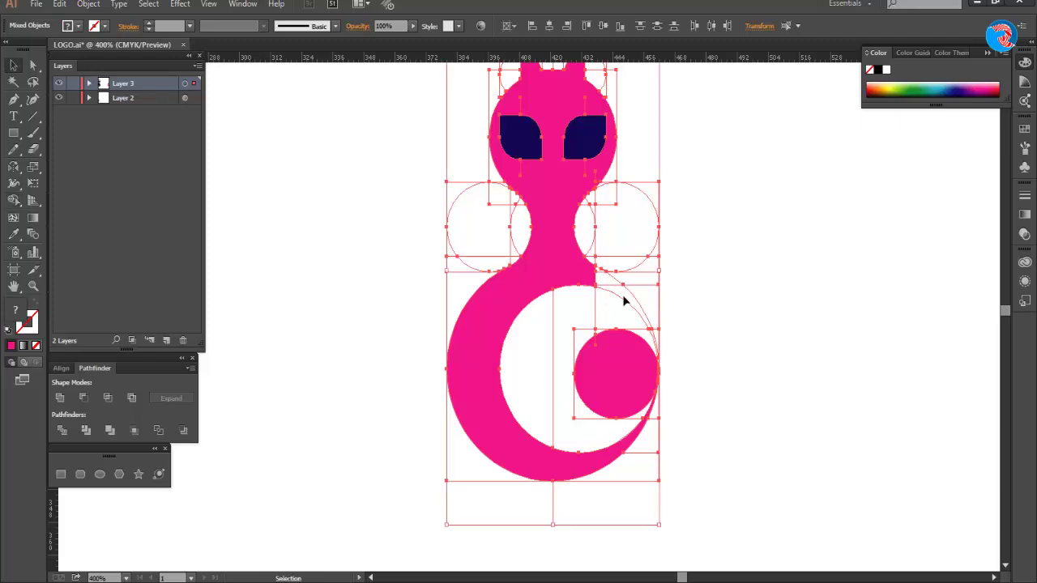
pyautogui.click(752, 317)
pyautogui.scroll(-1, 751, 318)
pyautogui.hotkey('ctrl', 'a')
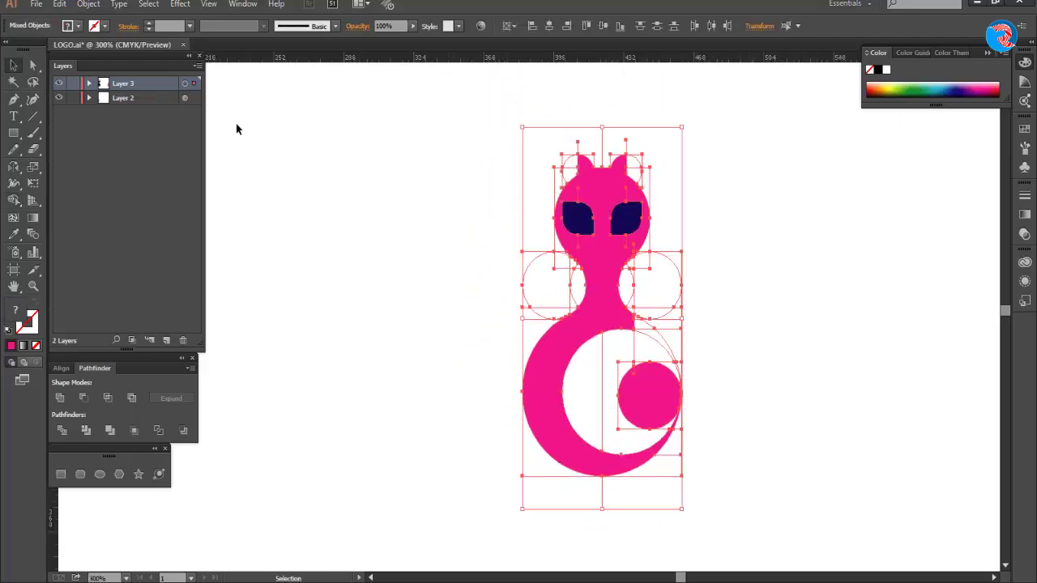
pyautogui.click(88, 4)
pyautogui.moveTo(162, 282)
pyautogui.click(290, 440)
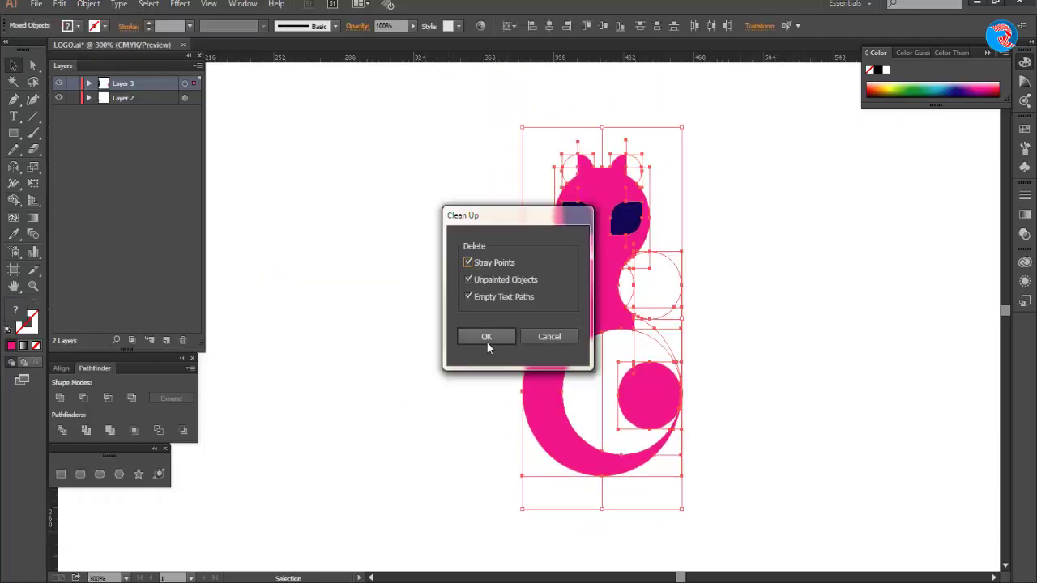
pyautogui.click(482, 336)
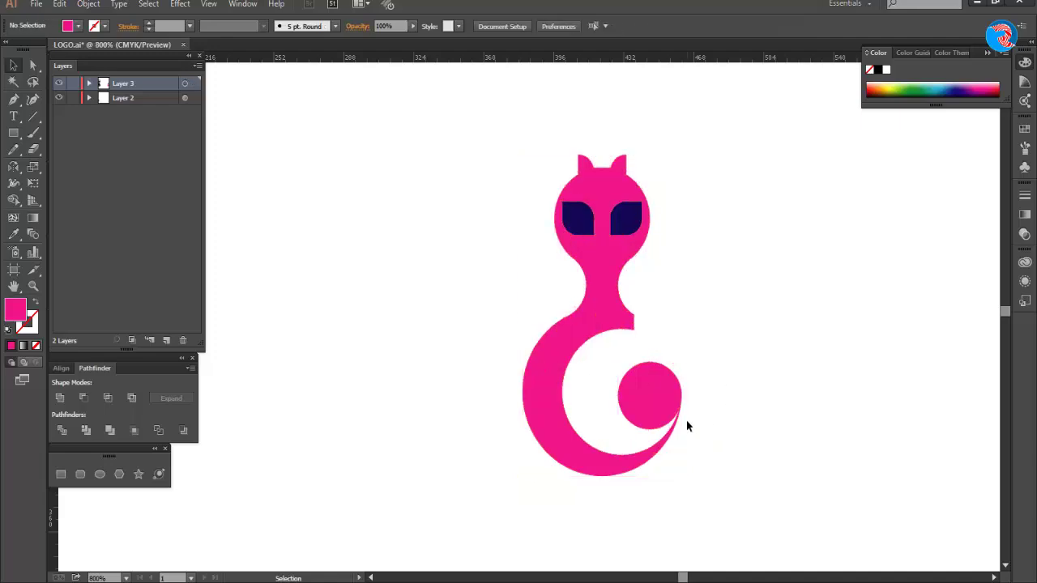
# - Ungroup the cleaned-up cat artwork and select the small pink circle inside the tail curl
pyautogui.scroll(3, 686, 420)
pyautogui.click(652, 363)
pyautogui.rightClick(651, 364)
pyautogui.click(688, 445)
pyautogui.click(689, 393)
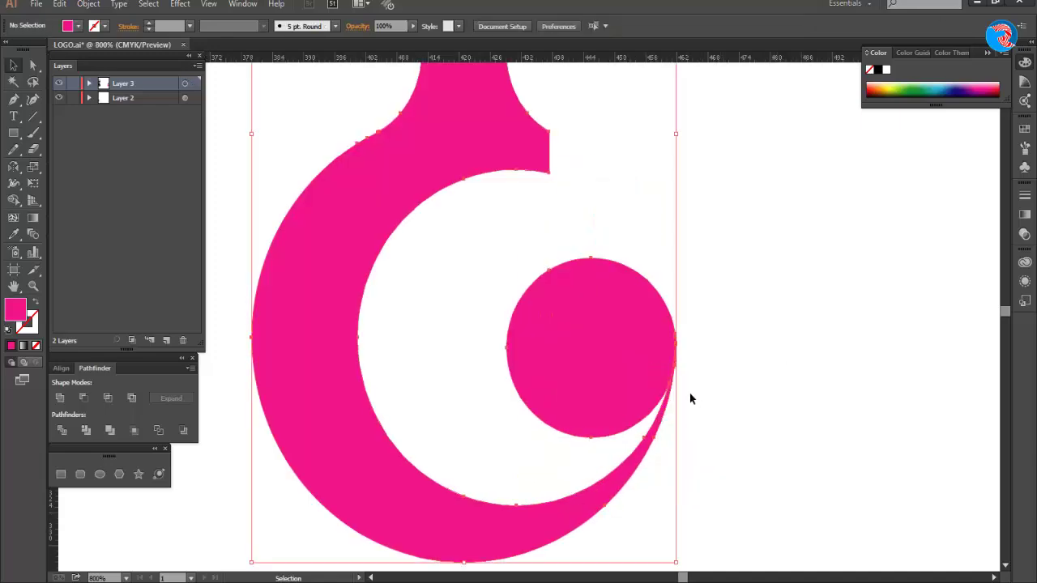
pyautogui.click(659, 370)
pyautogui.scroll(-4, 712, 381)
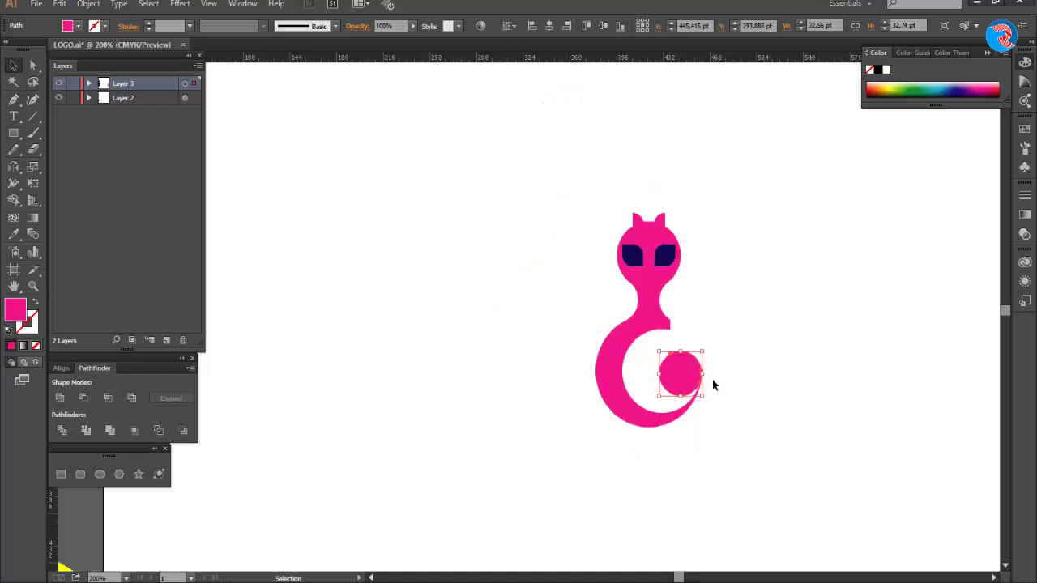
# - Delete the two dark blue eyes and fill the body's eye openings with teal using Shape Builder
pyautogui.click(654, 259)
pyautogui.press('Delete')
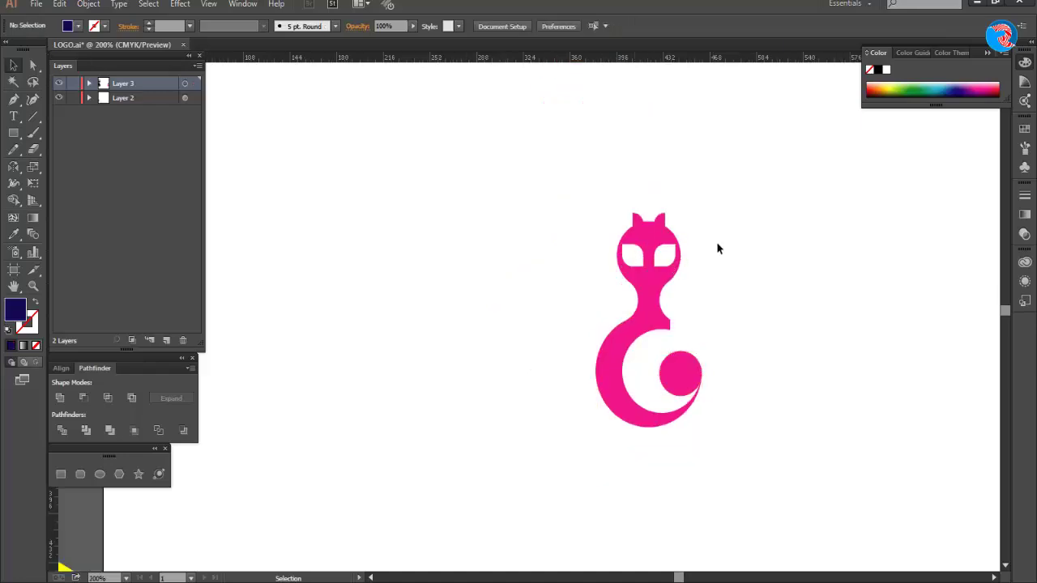
pyautogui.moveTo(511, 225); pyautogui.dragTo(741, 469)
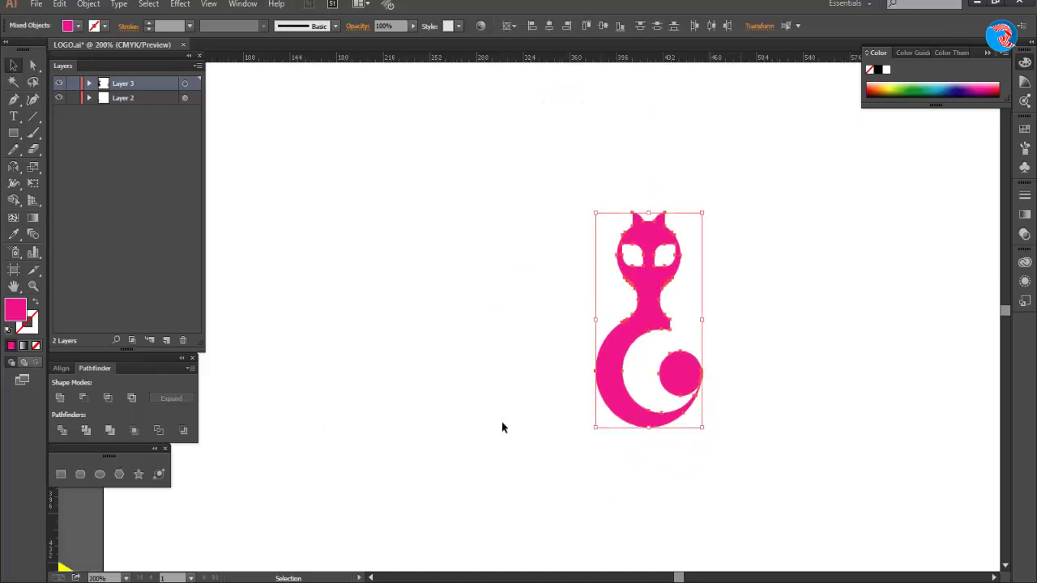
pyautogui.click(81, 425)
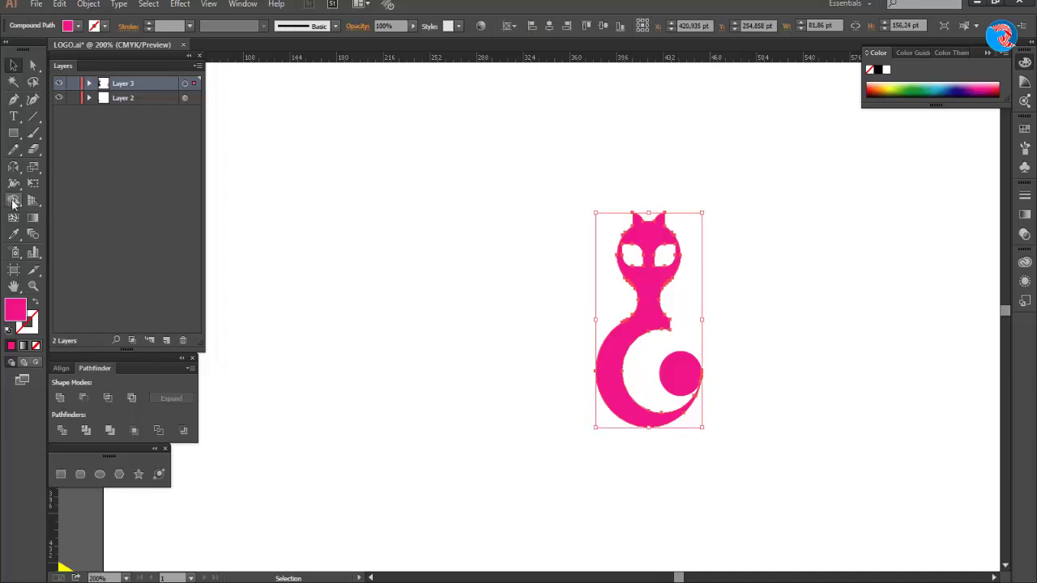
pyautogui.click(13, 201)
pyautogui.click(13, 65)
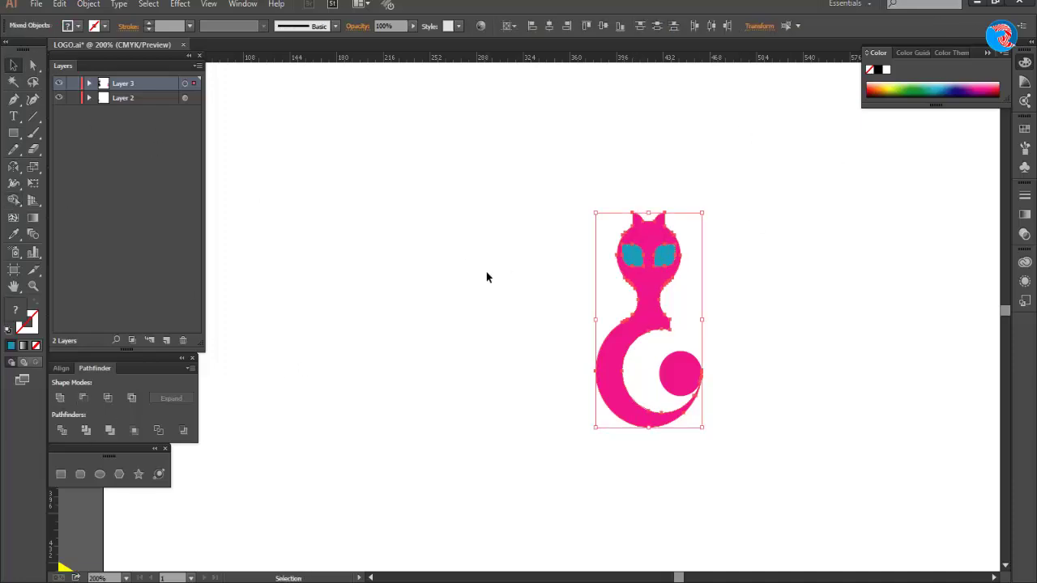
pyautogui.click(487, 274)
pyautogui.scroll(-3, 571, 312)
pyautogui.scroll(1, 497, 309)
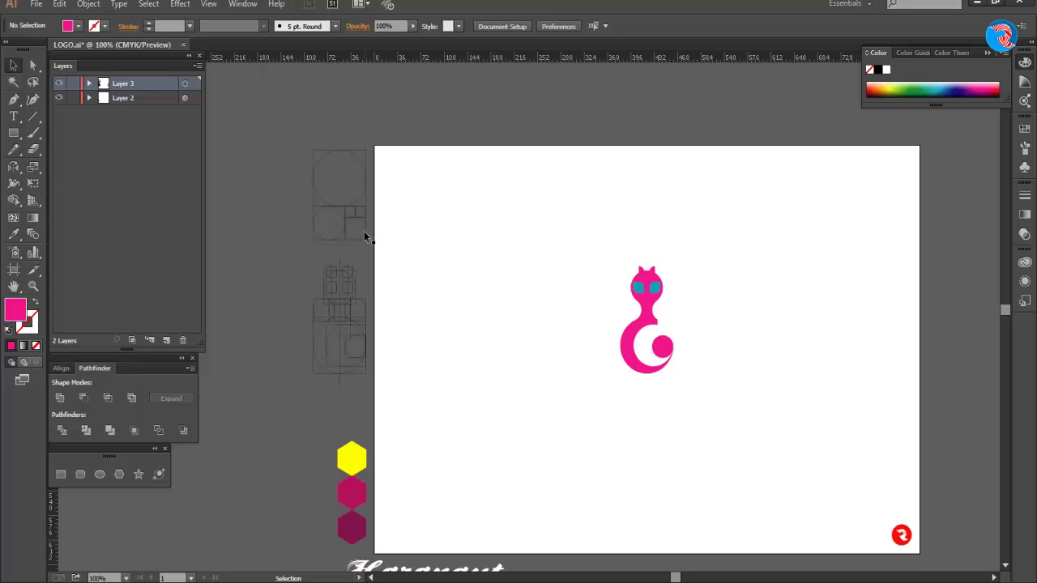
pyautogui.moveTo(366, 232); pyautogui.dragTo(705, 358)
pyautogui.hotkey('ctrl', 'z')
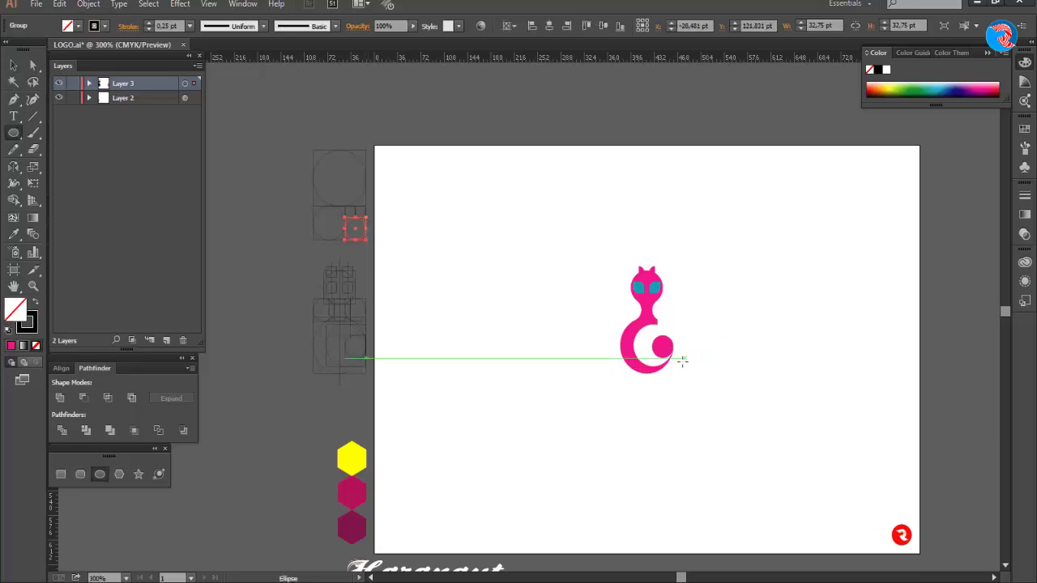
# - Draw a circle about 39.4 pt wide over the small pink tail circle, with a black fill and no stroke
pyautogui.moveTo(677, 307)
pyautogui.mouseDown()
pyautogui.moveTo(738, 373)
pyautogui.moveTo(641, 343)
pyautogui.moveTo(662, 359)
pyautogui.mouseUp()
pyautogui.click(34, 305)
pyautogui.press('v')
pyautogui.scroll(3, 640, 345)
pyautogui.moveTo(508, 259); pyautogui.dragTo(460, 207)
pyautogui.moveTo(628, 350); pyautogui.dragTo(629, 394)
# - Delete the small pink circle and move the black circle up until its right edge meets the tip of the tail
pyautogui.click(719, 417)
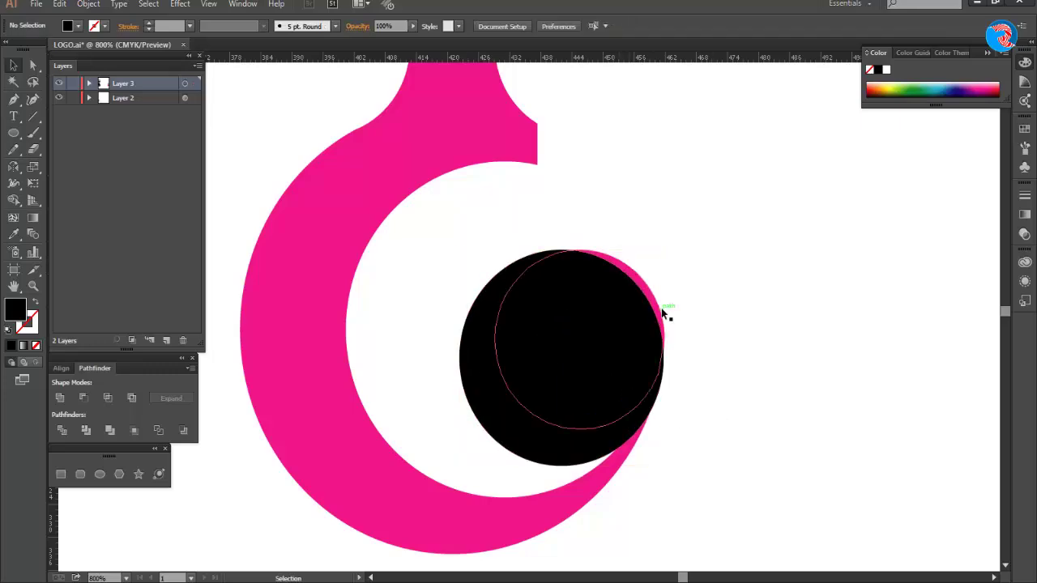
pyautogui.click(661, 309)
pyautogui.press('Delete')
pyautogui.scroll(3, 616, 427)
pyautogui.scroll(1, 616, 427)
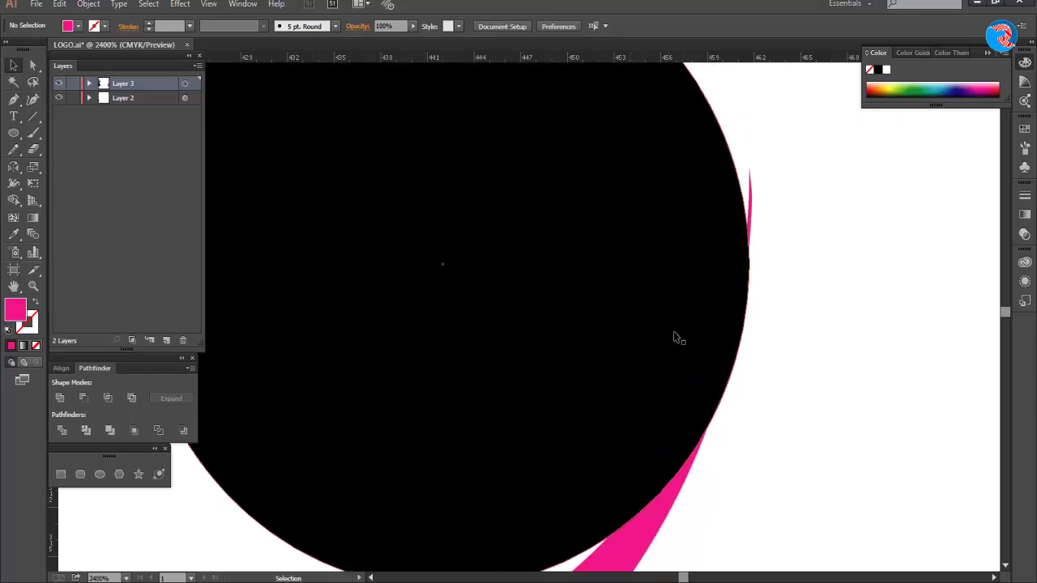
pyautogui.moveTo(690, 327); pyautogui.dragTo(693, 281)
pyautogui.scroll(-4, 840, 362)
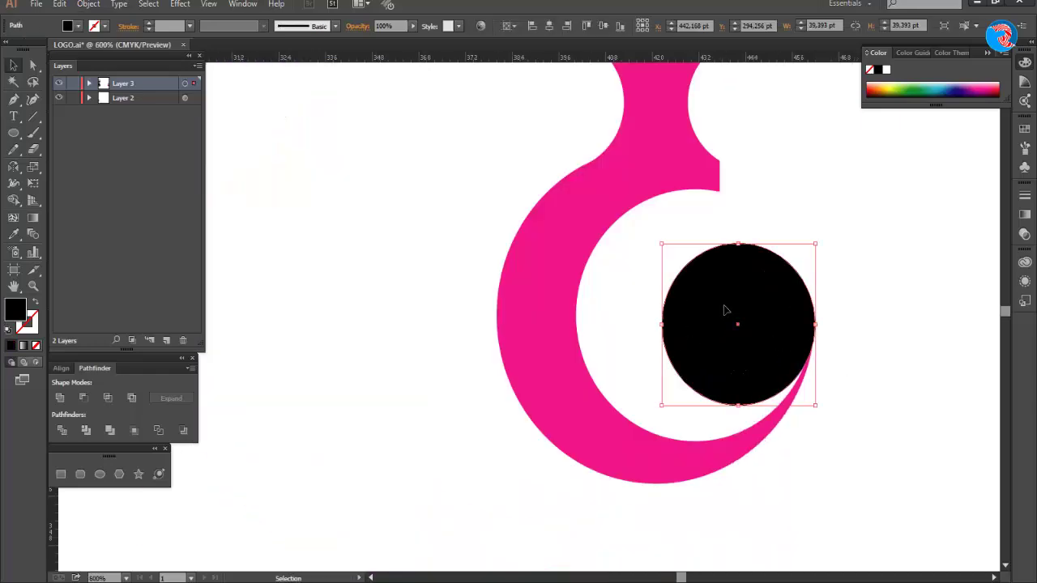
# - Duplicate the black circle in place and scale the copy to about 28.75 pt, aligned to the original's upper-right corner
pyautogui.moveTo(661, 243); pyautogui.dragTo(692, 257)
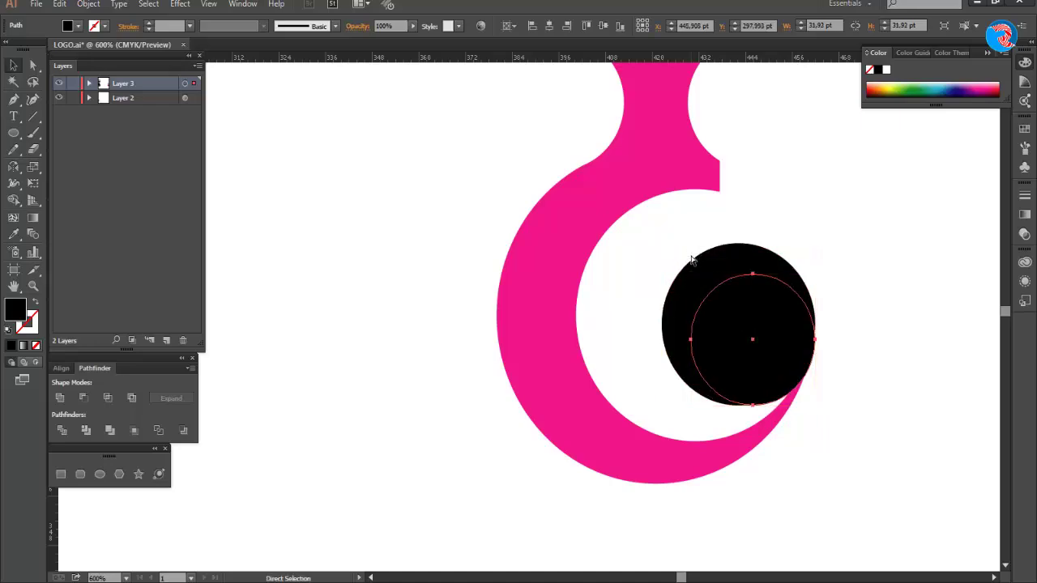
pyautogui.hotkey('ctrl', 'z')
pyautogui.moveTo(664, 407); pyautogui.dragTo(707, 368)
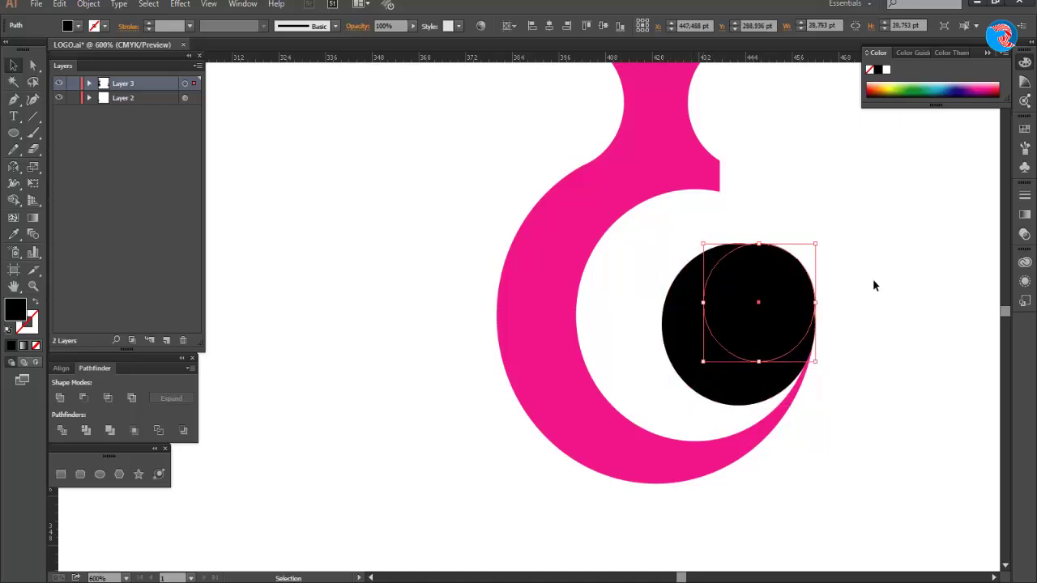
# - Fill the smaller circle at the upper-right of the black tail circle with light pink
pyautogui.click(925, 95)
pyautogui.click(907, 224)
pyautogui.click(797, 272)
pyautogui.click(984, 86)
pyautogui.click(942, 182)
pyautogui.scroll(1, 802, 310)
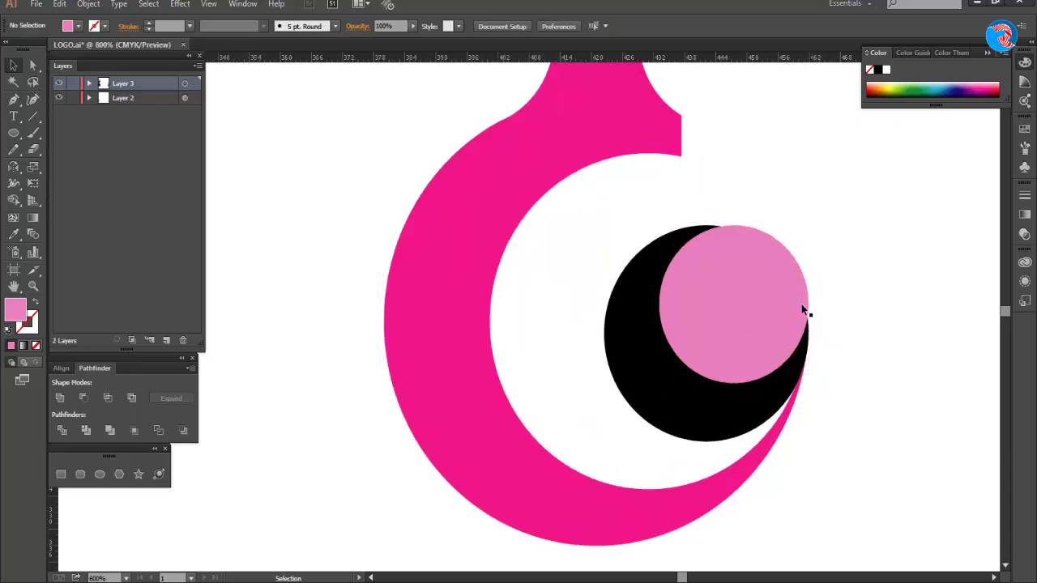
# - Enlarge the pink circle to about 30.76 pt and position it inside the black circle, vertically centred and slightly right of centre
pyautogui.moveTo(769, 335); pyautogui.dragTo(784, 332)
pyautogui.click(828, 341)
pyautogui.moveTo(659, 414); pyautogui.dragTo(643, 424)
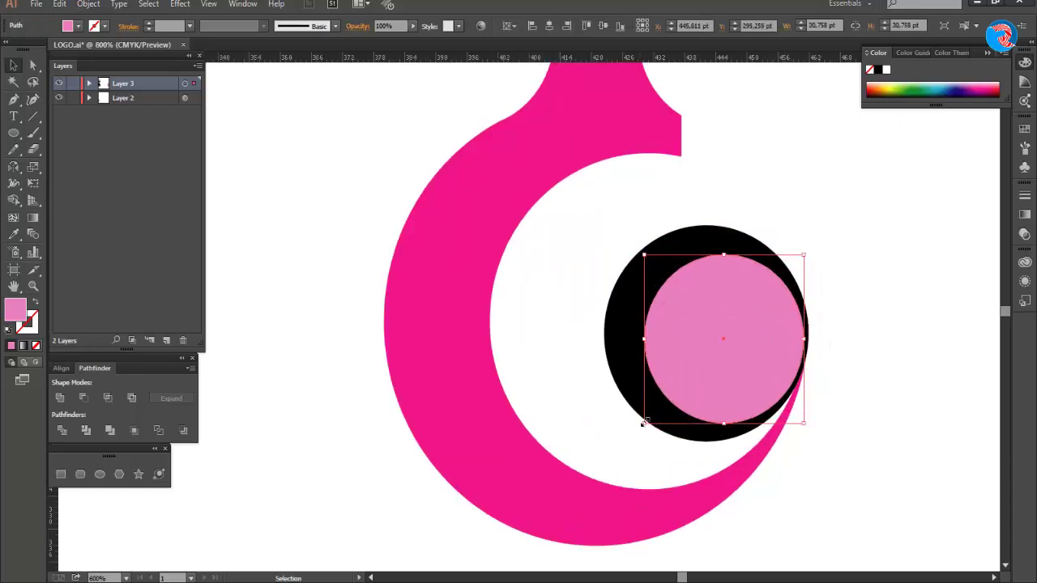
pyautogui.moveTo(715, 339); pyautogui.dragTo(716, 340)
pyautogui.scroll(-5, 722, 357)
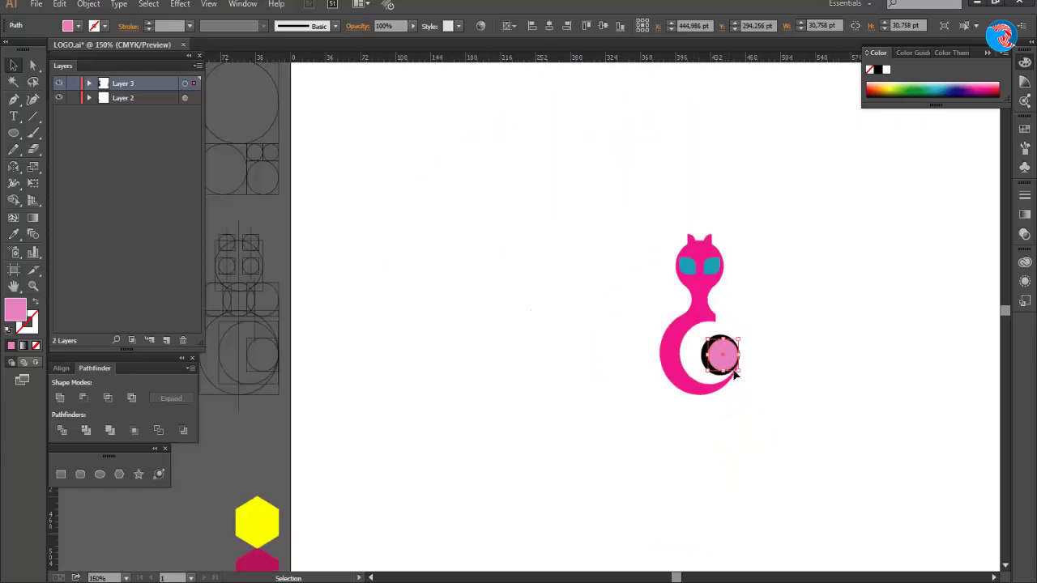
pyautogui.click(749, 312)
# - Offset the two teal eye shapes inward with Offset Path and fill the smaller inner copies with dark blue
pyautogui.scroll(3, 724, 271)
pyautogui.click(647, 274)
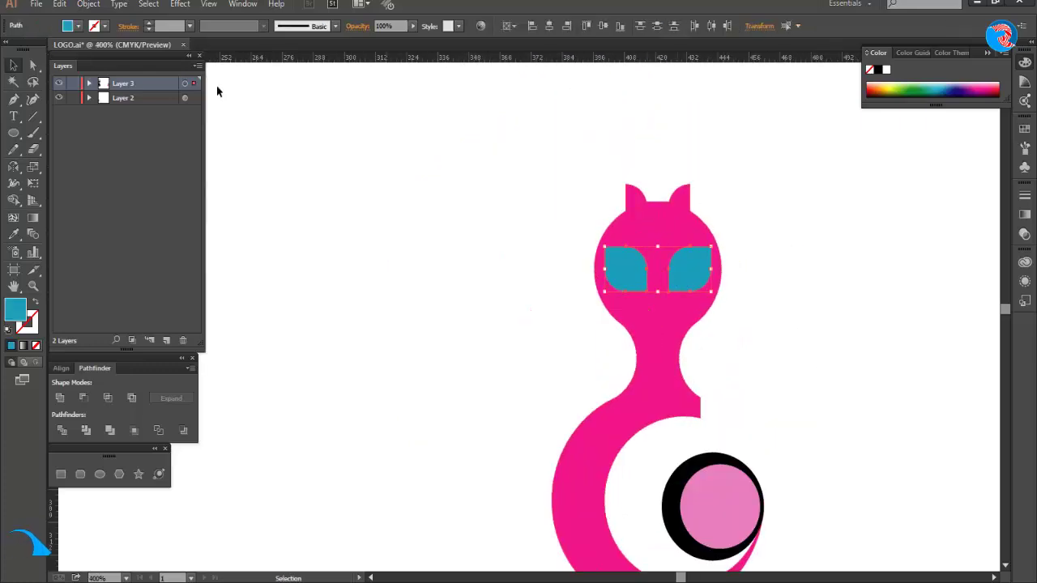
pyautogui.click(98, 6)
pyautogui.moveTo(235, 283)
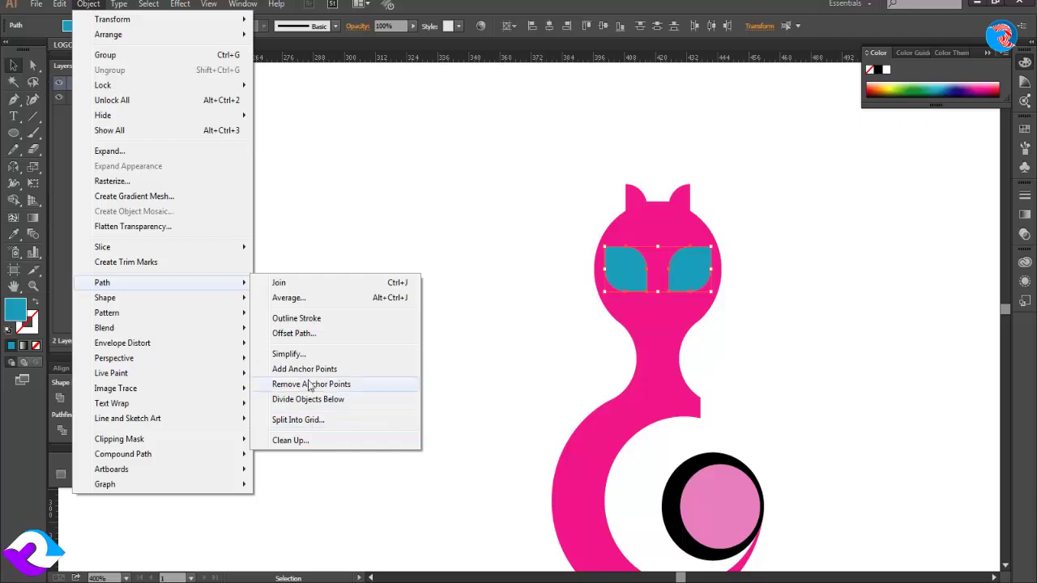
pyautogui.click(308, 333)
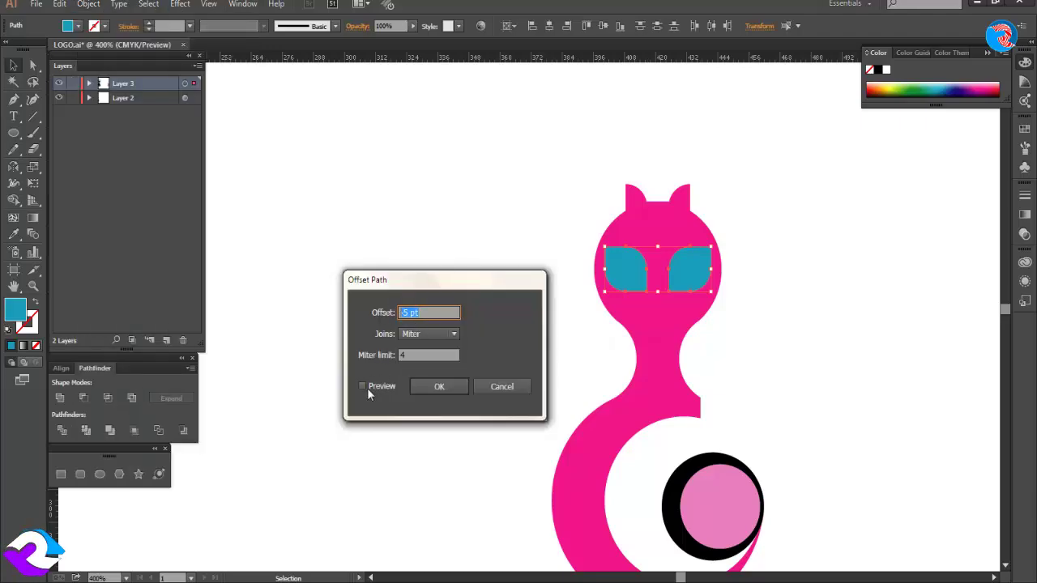
pyautogui.click(364, 387)
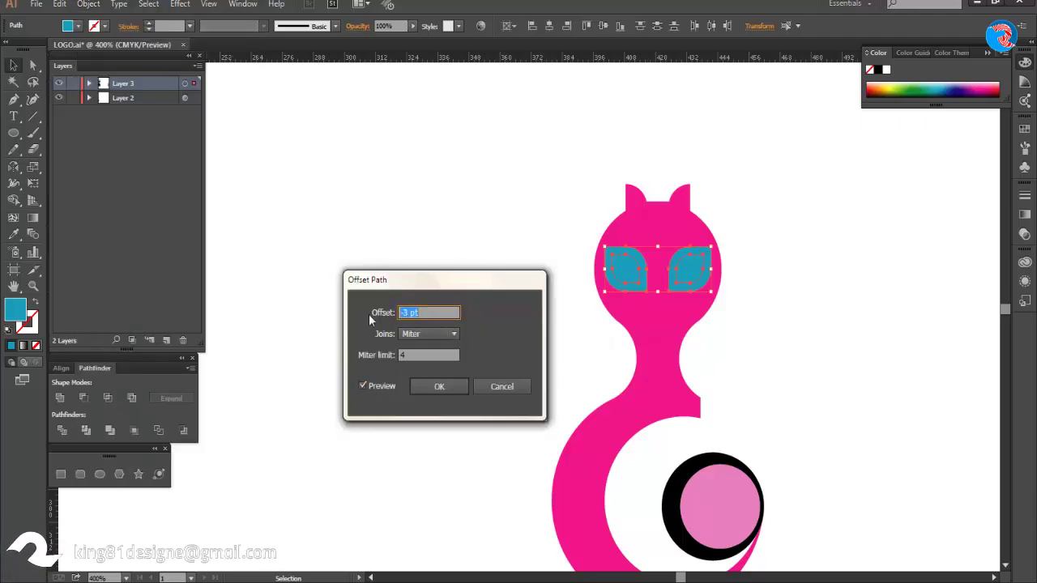
pyautogui.click(429, 387)
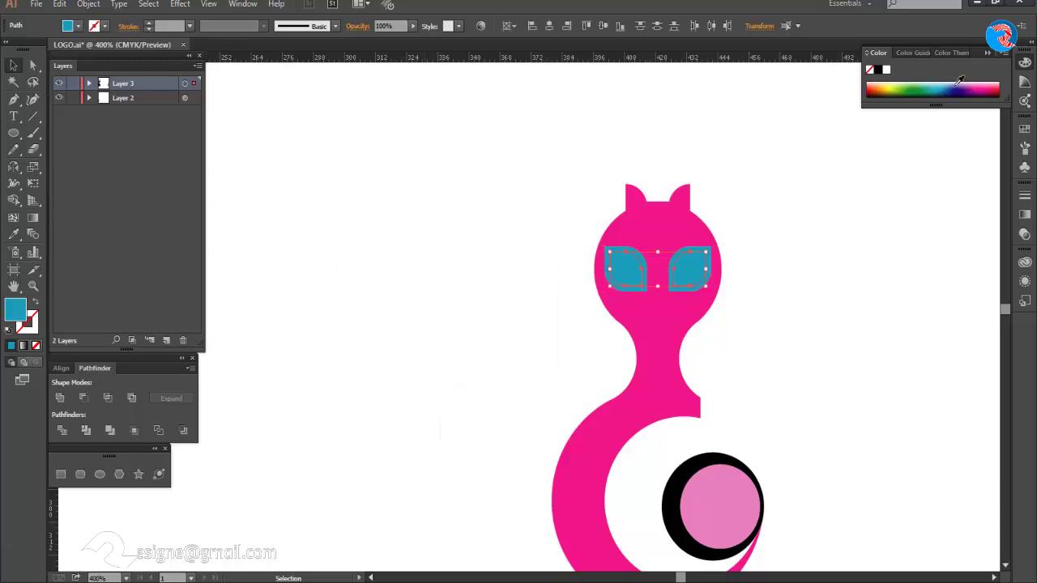
# - With Shape Builder, merge the teal eye rims into the body in dark blue and remove the inner eyes to leave openings
pyautogui.hotkey('ctrl', 'a')
pyautogui.hotkey('shift', 'm')
pyautogui.scroll(2, 696, 244)
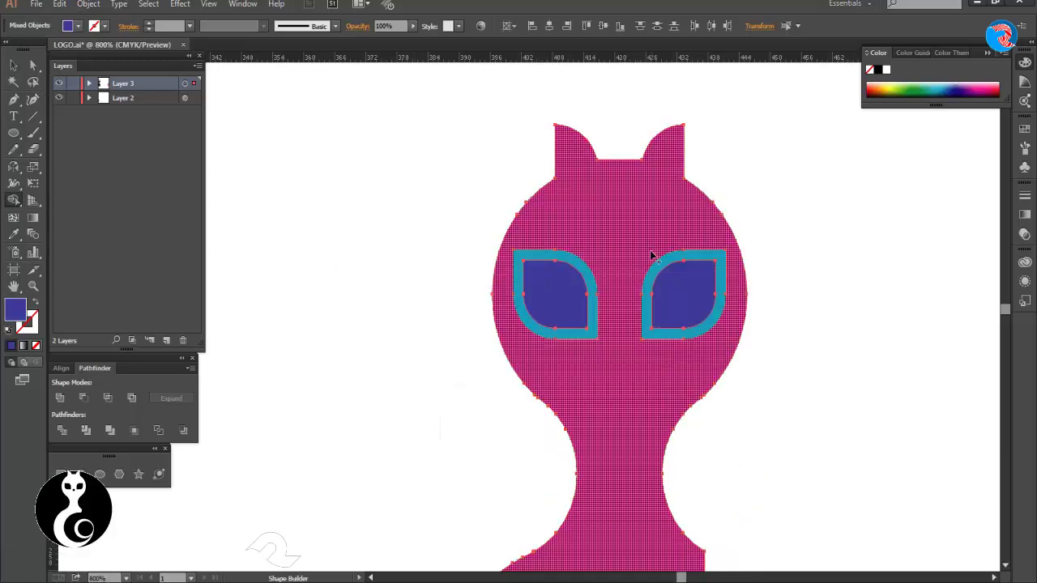
pyautogui.moveTo(653, 254); pyautogui.dragTo(656, 268)
pyautogui.moveTo(600, 283); pyautogui.dragTo(592, 290)
pyautogui.keyDown('alt'); pyautogui.click(579, 297); pyautogui.keyUp('alt')
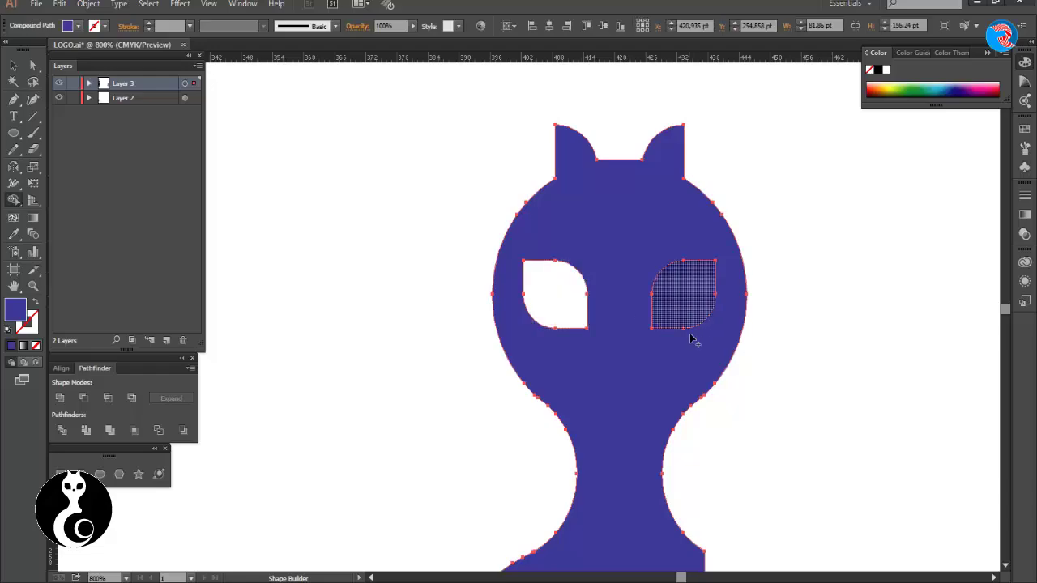
pyautogui.keyDown('alt'); pyautogui.click(688, 315); pyautogui.keyUp('alt')
pyautogui.scroll(-2, 689, 308)
pyautogui.scroll(-3, 690, 338)
pyautogui.click(809, 298)
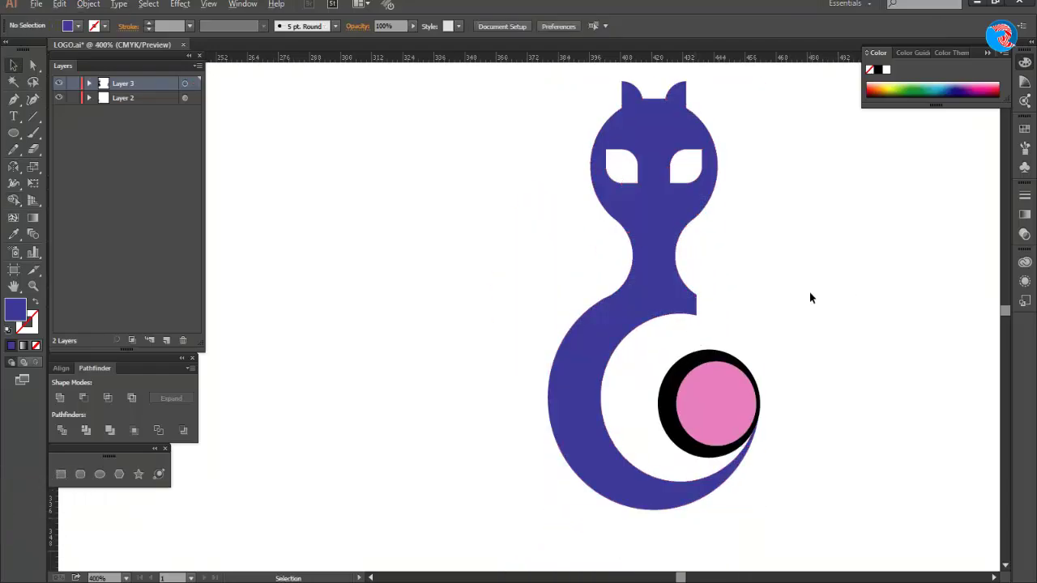
# - Round the two corners where the outer edges of the ears meet the head
pyautogui.scroll(2, 692, 127)
pyautogui.scroll(2, 621, 243)
pyautogui.scroll(3, 567, 247)
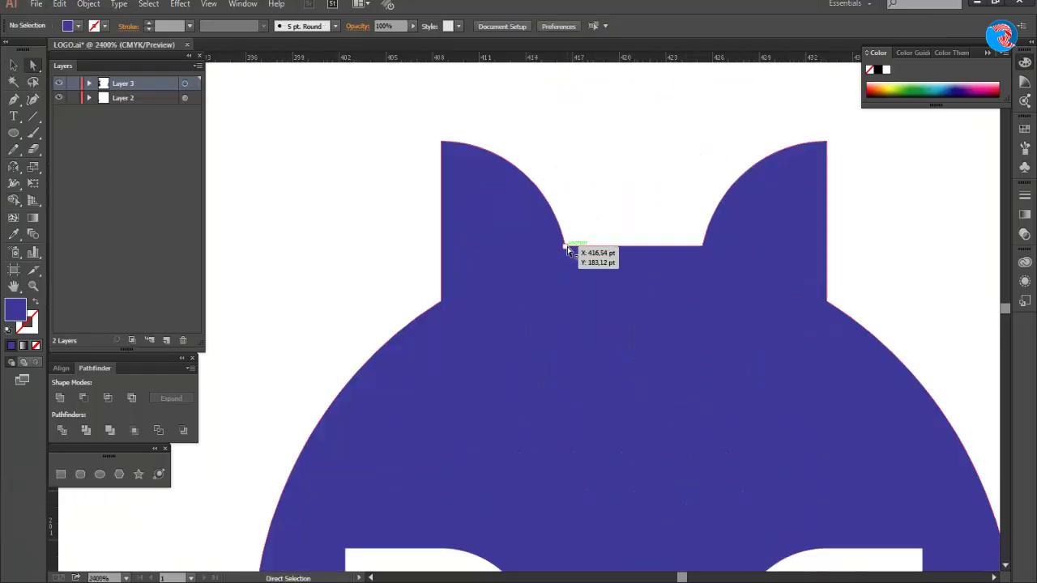
pyautogui.click(442, 304)
pyautogui.keyDown('shift'); pyautogui.click(827, 303); pyautogui.keyUp('shift')
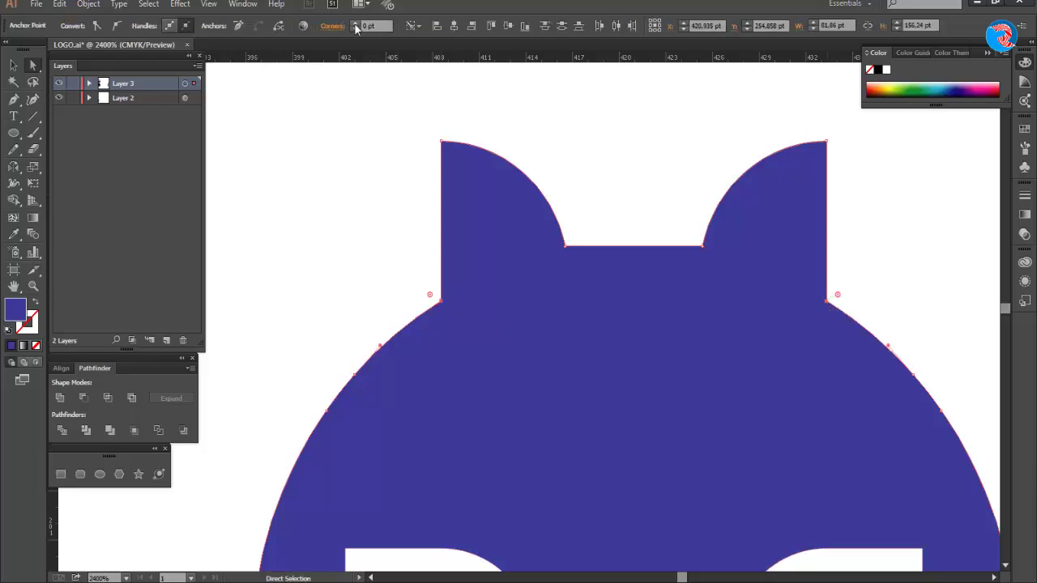
pyautogui.click(697, 169)
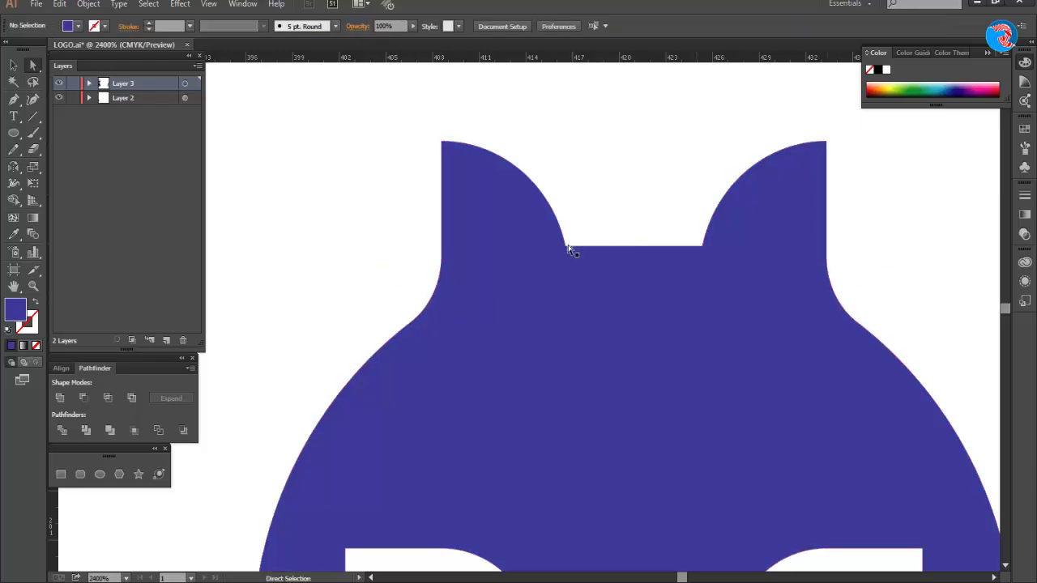
# - Round the two inner corners between the ears and the top of the head with a 2 pt radius
pyautogui.click(566, 244)
pyautogui.keyDown('shift'); pyautogui.click(702, 245); pyautogui.keyUp('shift')
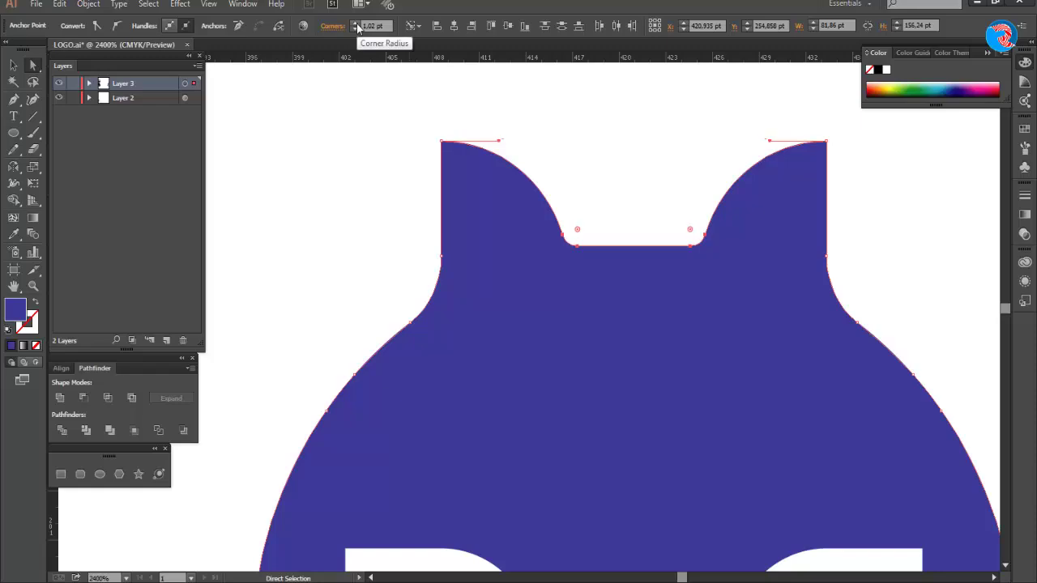
pyautogui.click(357, 24)
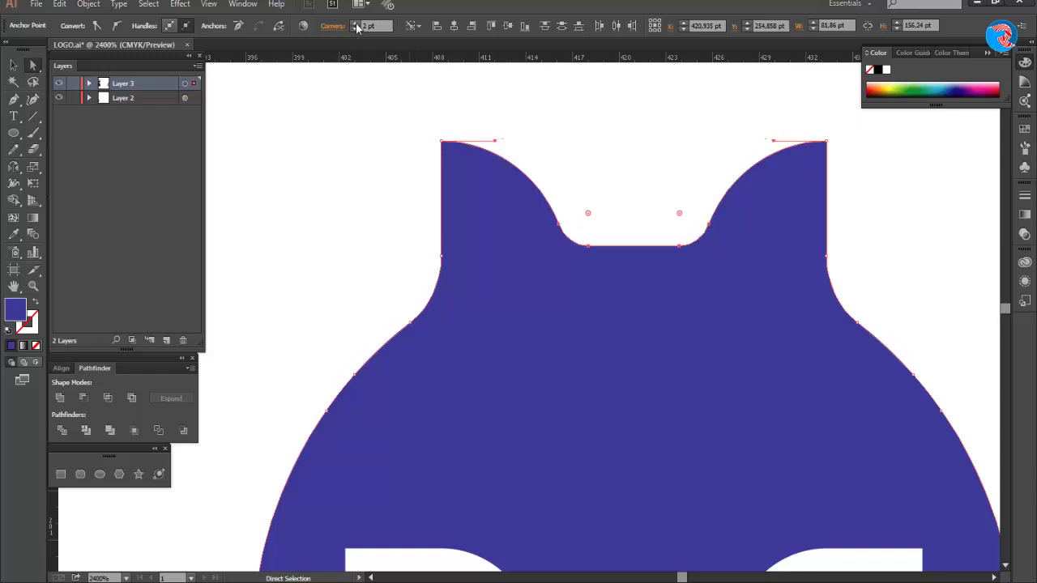
pyautogui.click(679, 193)
# - Round the two corners of the blunt stub at the neck's lower right, above the tail circle
pyautogui.scroll(-4, 678, 193)
pyautogui.scroll(-6, 689, 249)
pyautogui.click(733, 375)
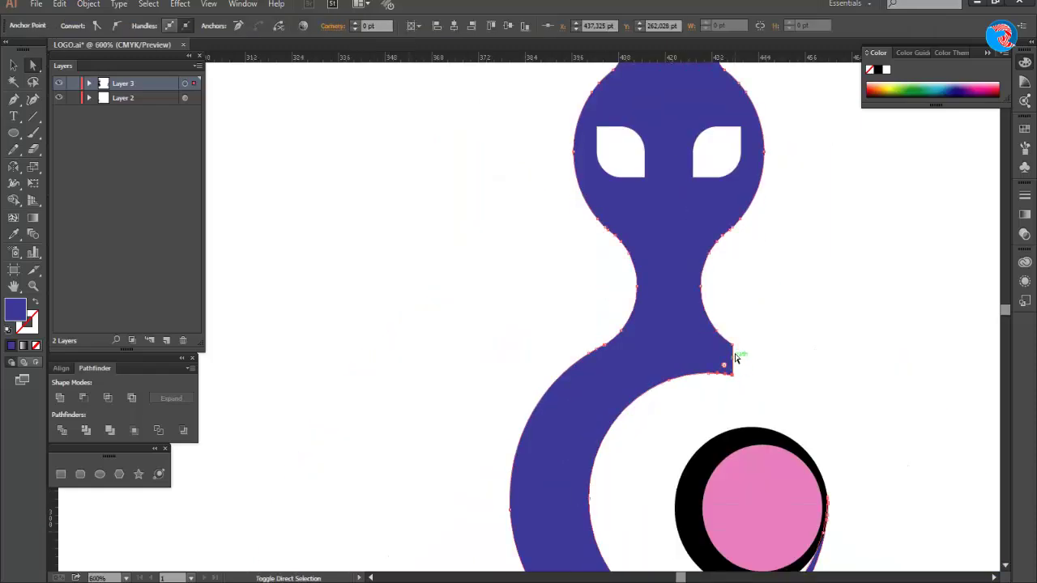
pyautogui.keyDown('shift'); pyautogui.click(733, 345); pyautogui.keyUp('shift')
pyautogui.click(798, 381)
pyautogui.scroll(-2, 837, 455)
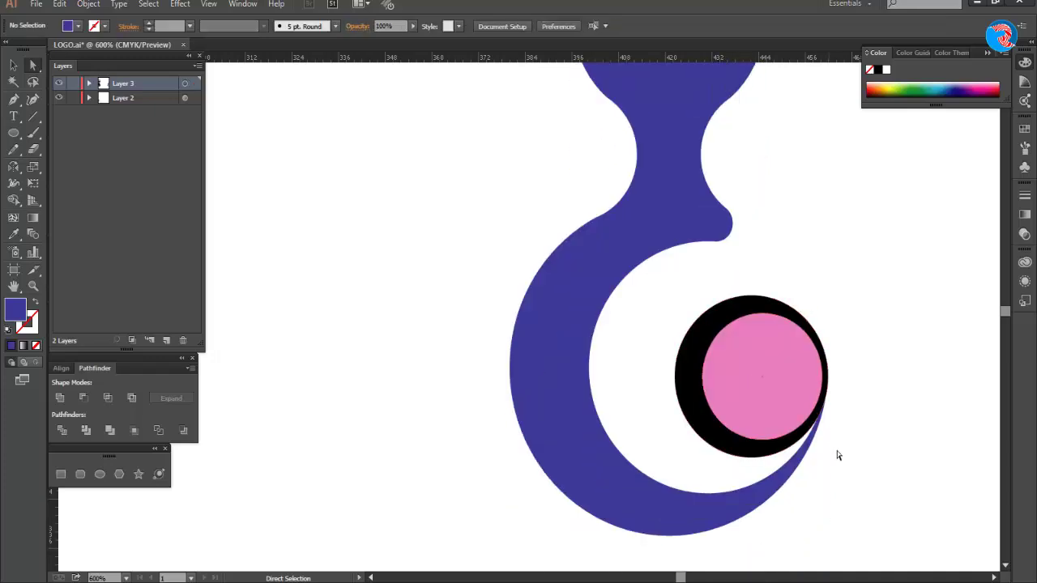
# - Unite the black tail circle with the dark blue cat body into one shape
pyautogui.press('v')
pyautogui.click(825, 433)
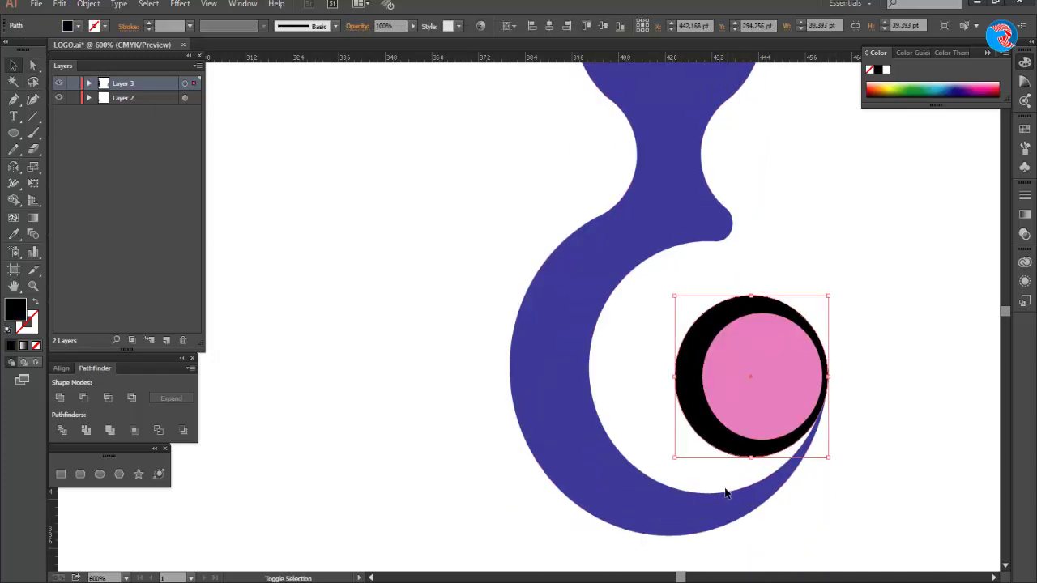
pyautogui.keyDown('shift'); pyautogui.click(724, 496); pyautogui.keyUp('shift')
pyautogui.click(60, 397)
# - Inspect the sharp anchor point where the black tail ring joins the curve of the body
pyautogui.press('a')
pyautogui.scroll(4, 822, 429)
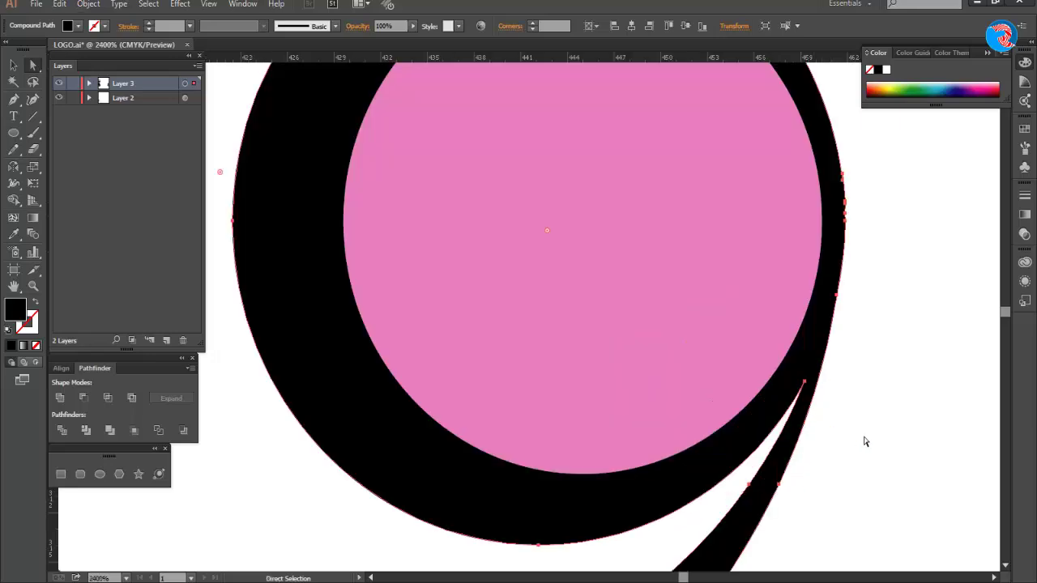
pyautogui.click(865, 442)
pyautogui.click(805, 382)
pyautogui.click(801, 458)
pyautogui.click(804, 388)
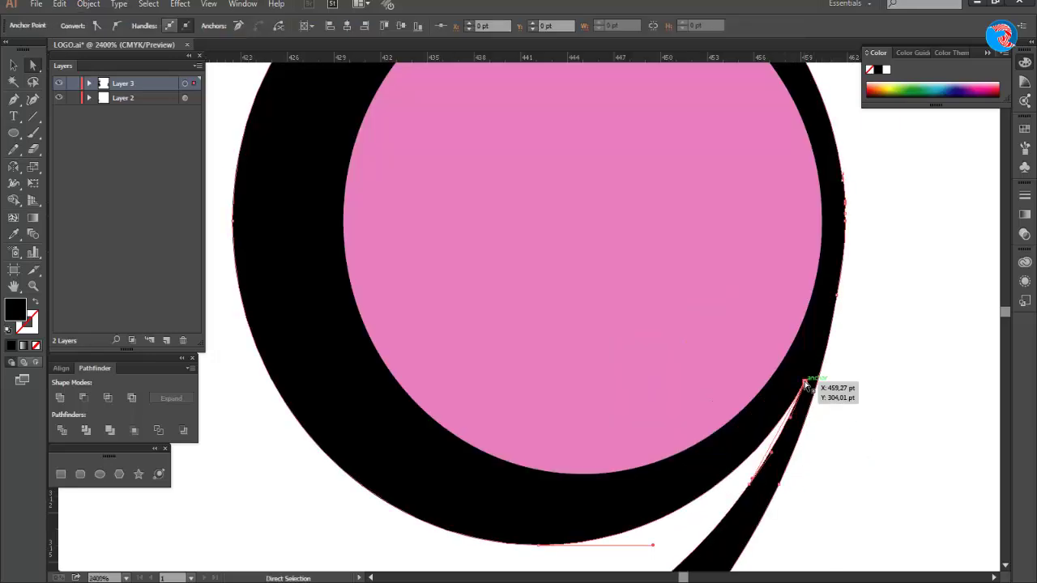
pyautogui.scroll(-1, 798, 440)
pyautogui.scroll(3, 813, 353)
pyautogui.click(820, 341)
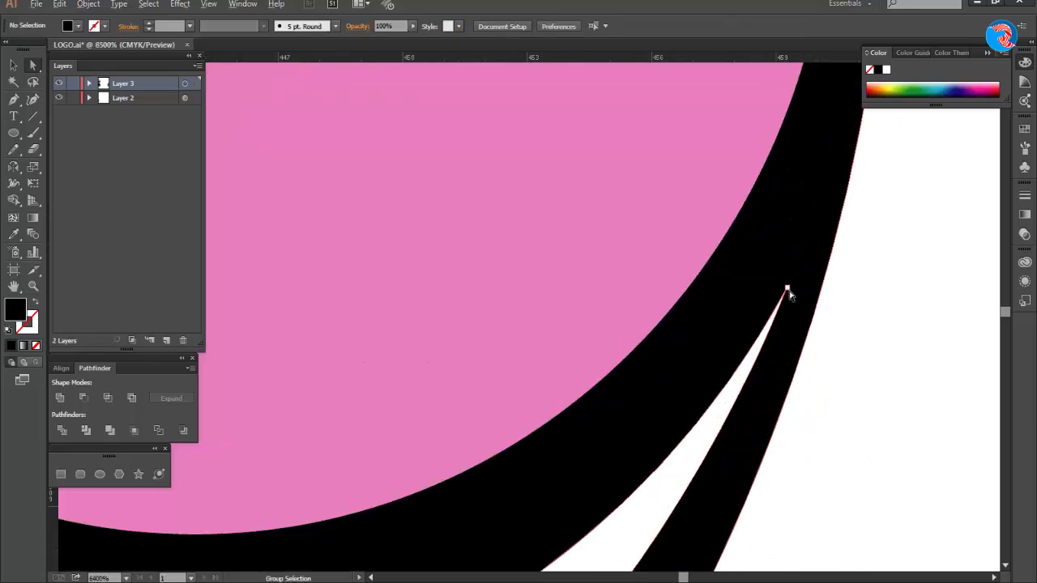
pyautogui.scroll(2, 789, 295)
pyautogui.scroll(-1, 593, 277)
pyautogui.scroll(-1, 499, 162)
pyautogui.click(496, 157)
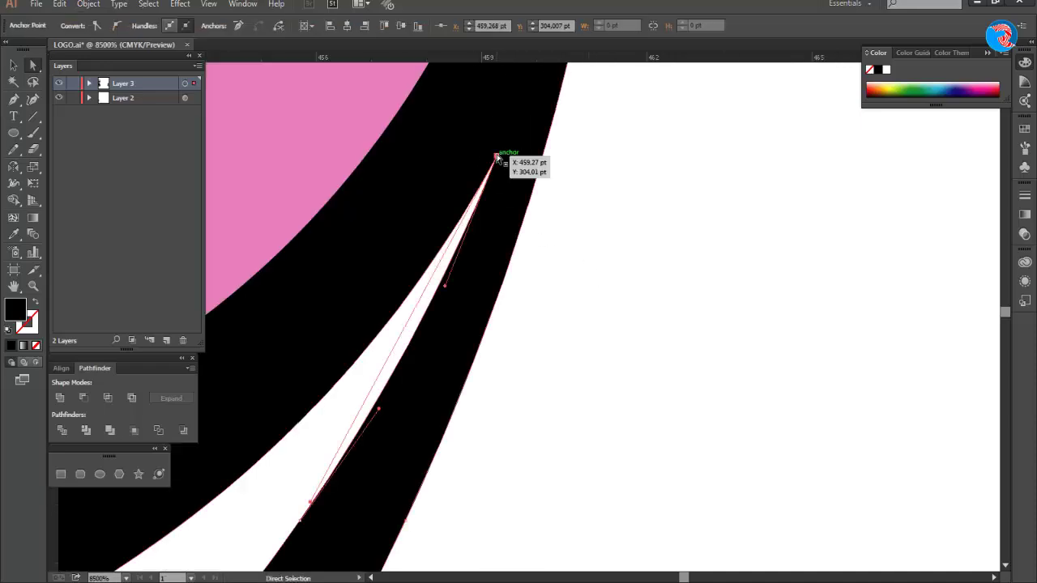
pyautogui.scroll(-8, 648, 231)
pyautogui.click(659, 235)
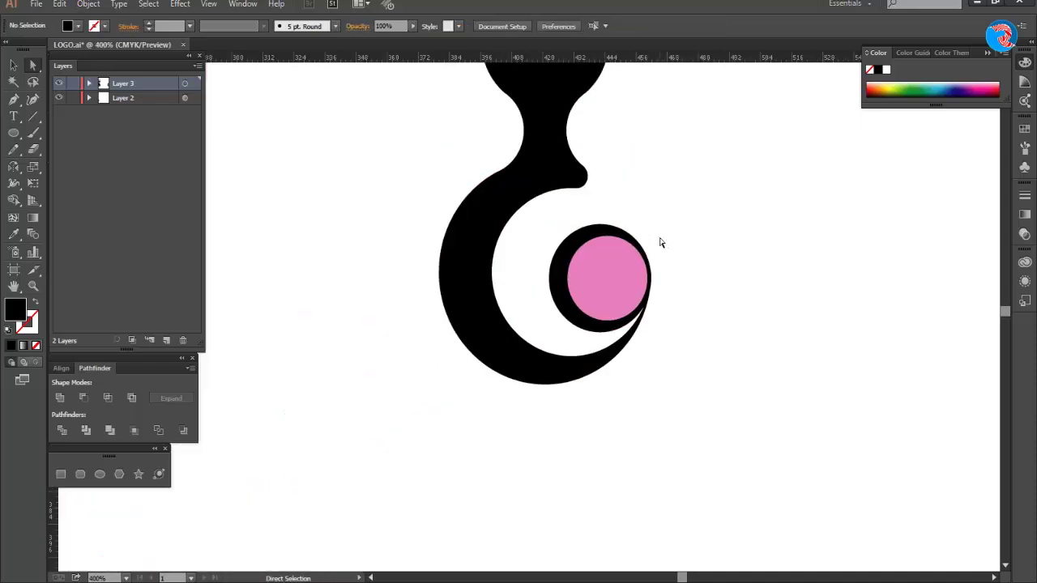
# - Recolor the cat body with the dark plum hexagon's color and the pink tail circle with the magenta hexagon's color
pyautogui.scroll(-1, 660, 242)
pyautogui.click(11, 69)
pyautogui.scroll(-2, 782, 291)
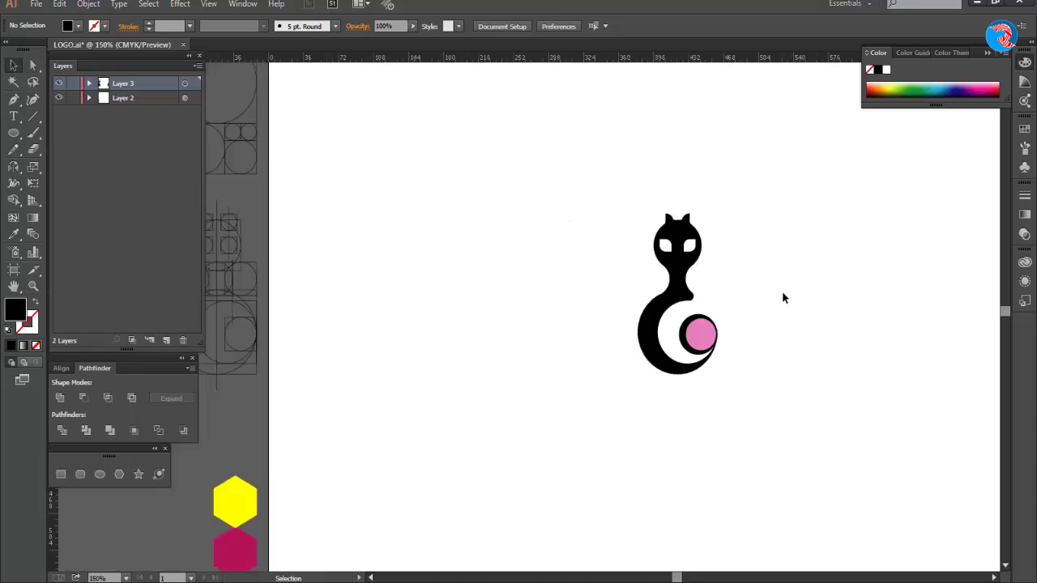
pyautogui.scroll(-1, 782, 291)
pyautogui.click(682, 246)
pyautogui.press('i')
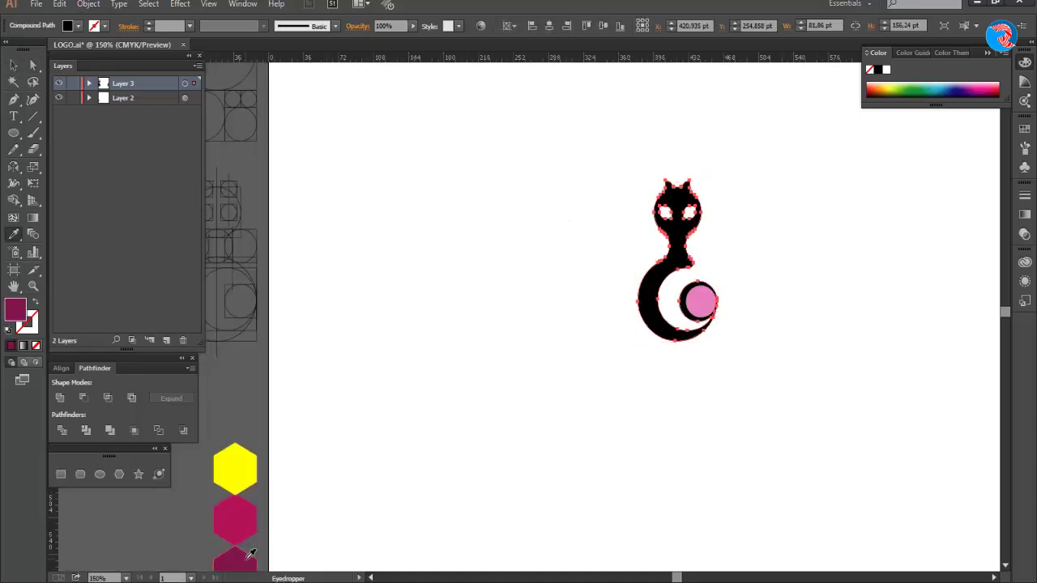
pyautogui.click(251, 554)
pyautogui.keyDown('ctrl'); pyautogui.click(701, 299); pyautogui.keyUp('ctrl')
pyautogui.click(248, 519)
# - Fill both eye openings of the cat with separate magenta shapes using Shape Builder
pyautogui.moveTo(589, 186); pyautogui.dragTo(698, 306)
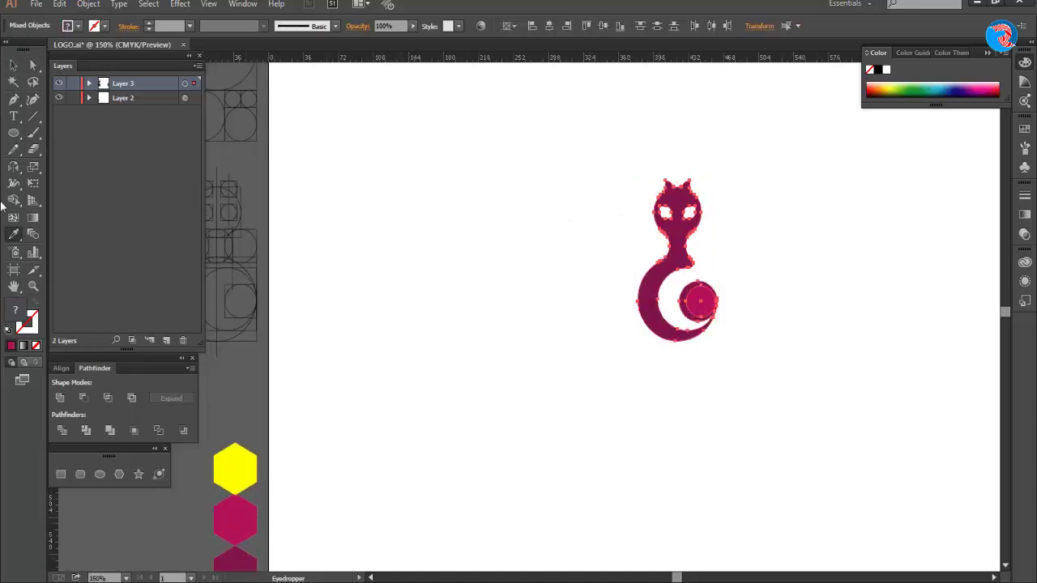
pyautogui.click(690, 214)
pyautogui.click(665, 213)
pyautogui.press('v')
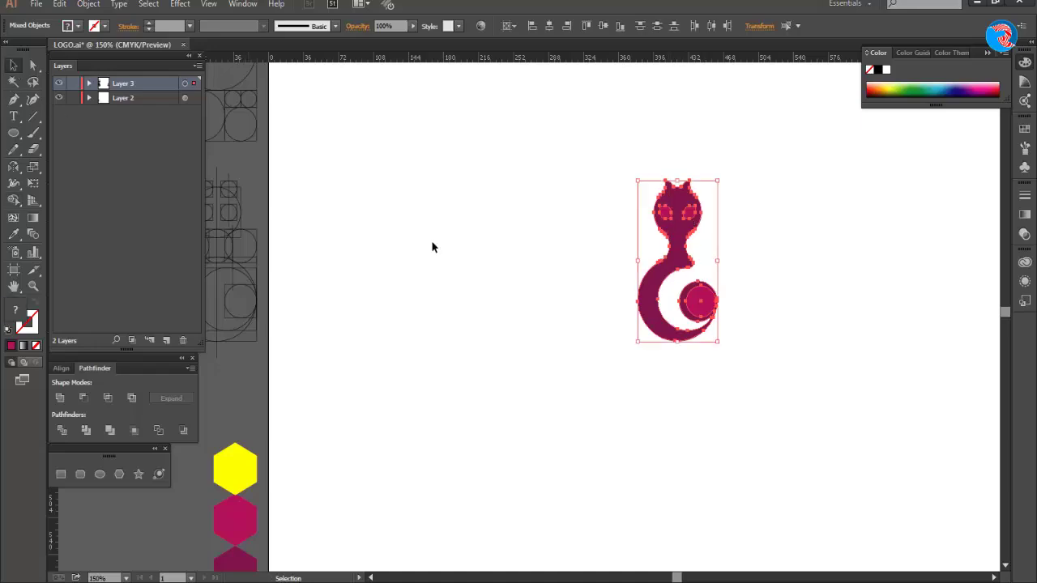
pyautogui.click(433, 246)
# - Recolor both magenta eyes with the yellow hexagon's color
pyautogui.click(665, 208)
pyautogui.keyDown('ctrl'); pyautogui.click(692, 276); pyautogui.keyUp('ctrl')
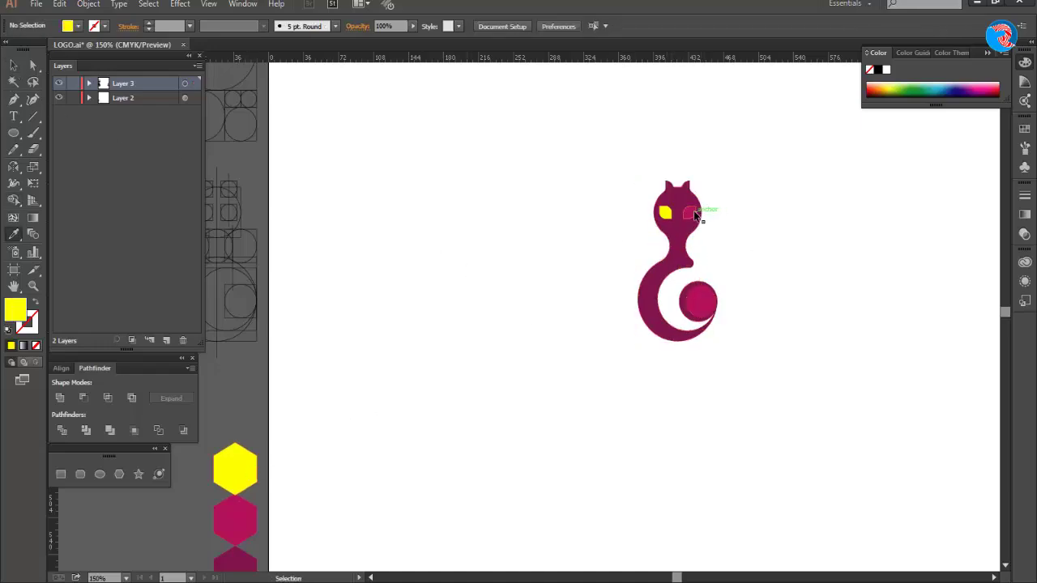
pyautogui.keyDown('ctrl'); pyautogui.click(692, 214); pyautogui.keyUp('ctrl')
pyautogui.keyDown('ctrl'); pyautogui.click(751, 257); pyautogui.keyUp('ctrl')
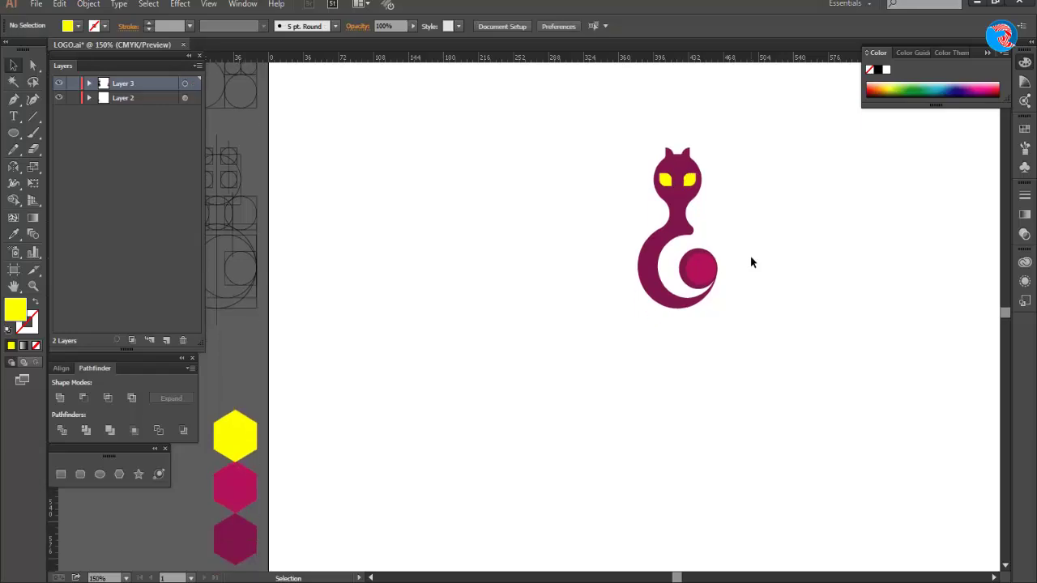
# - Place a copy of the "Harangut" text below the cat and color it with the dark plum of the hexagon swatch
pyautogui.hotkey('ctrl', '-')
pyautogui.hscroll(1, 751, 262)
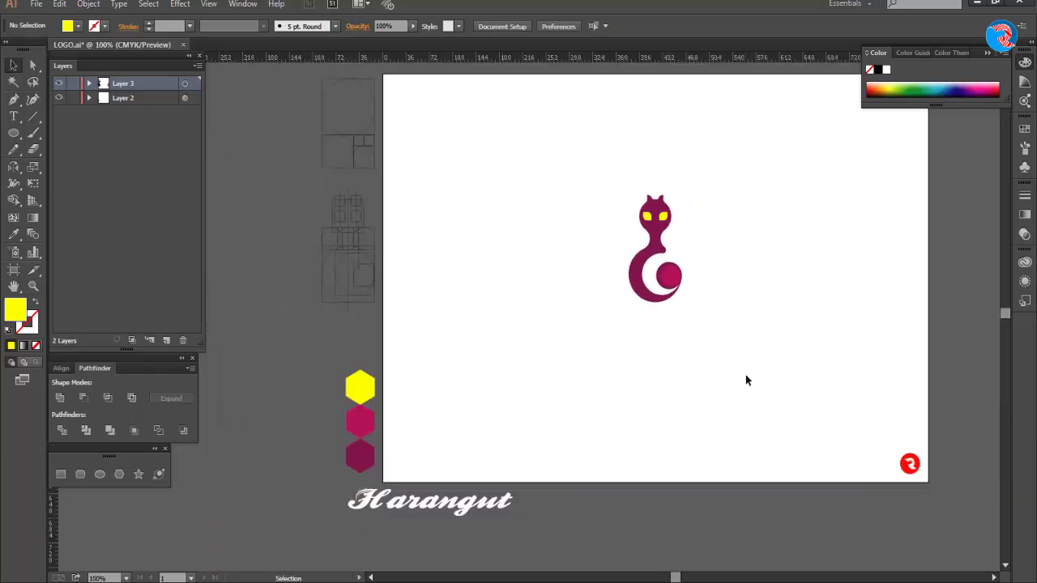
pyautogui.moveTo(490, 506); pyautogui.dragTo(704, 318)
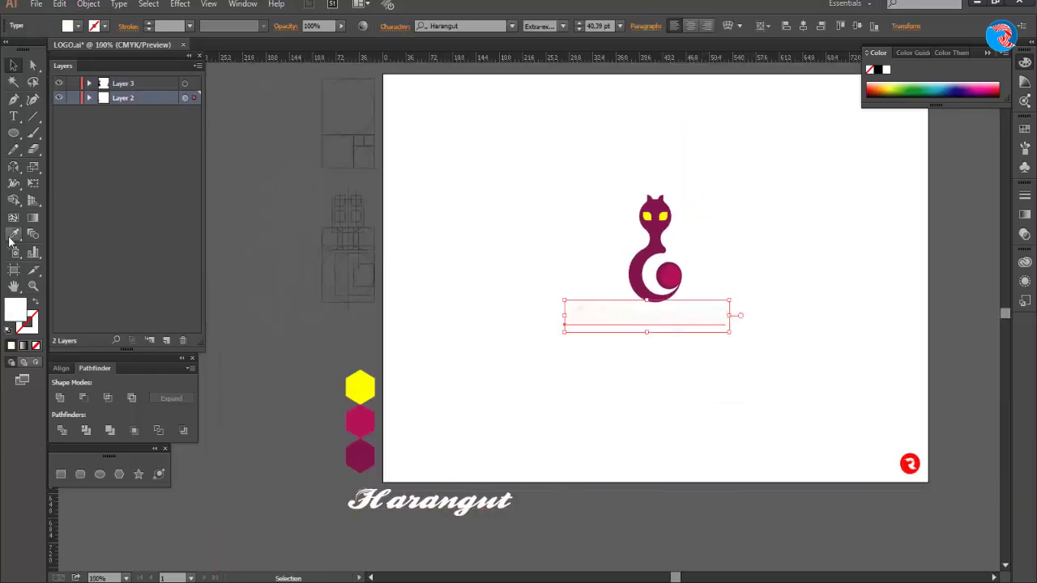
pyautogui.click(11, 236)
pyautogui.click(367, 463)
pyautogui.click(12, 67)
pyautogui.scroll(1, 702, 335)
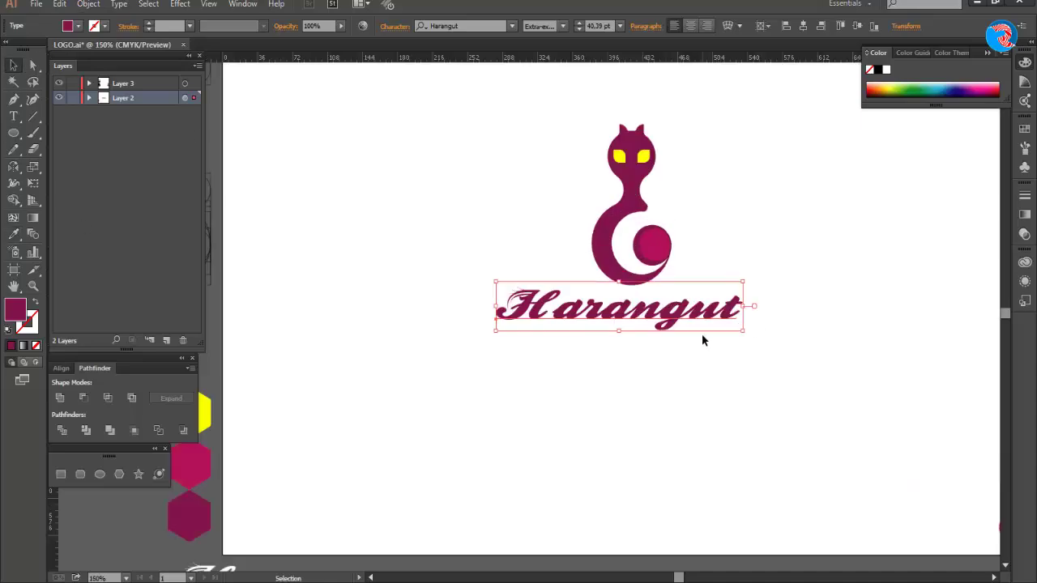
pyautogui.scroll(-1, 701, 333)
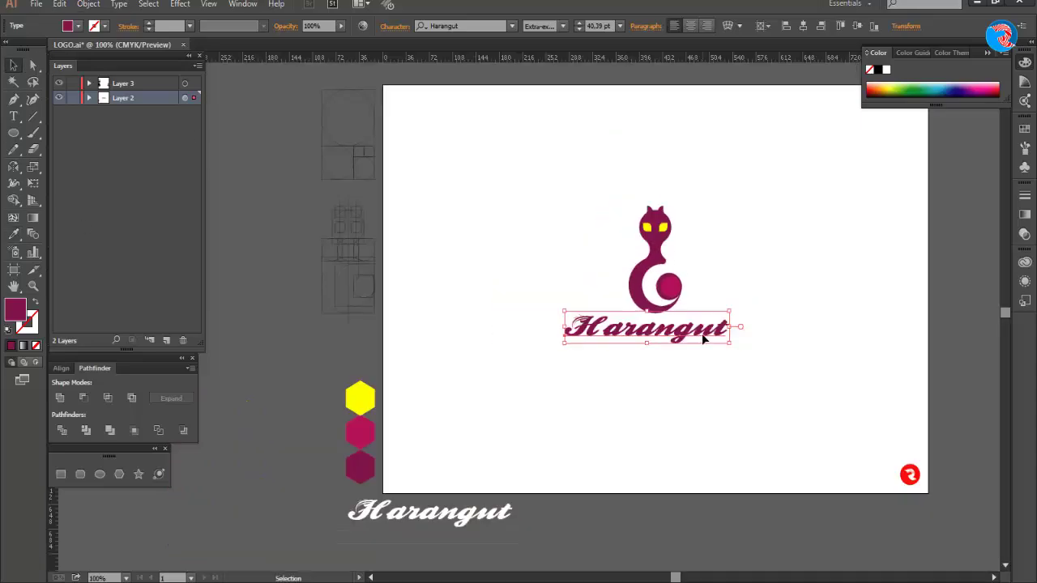
pyautogui.scroll(2, 695, 332)
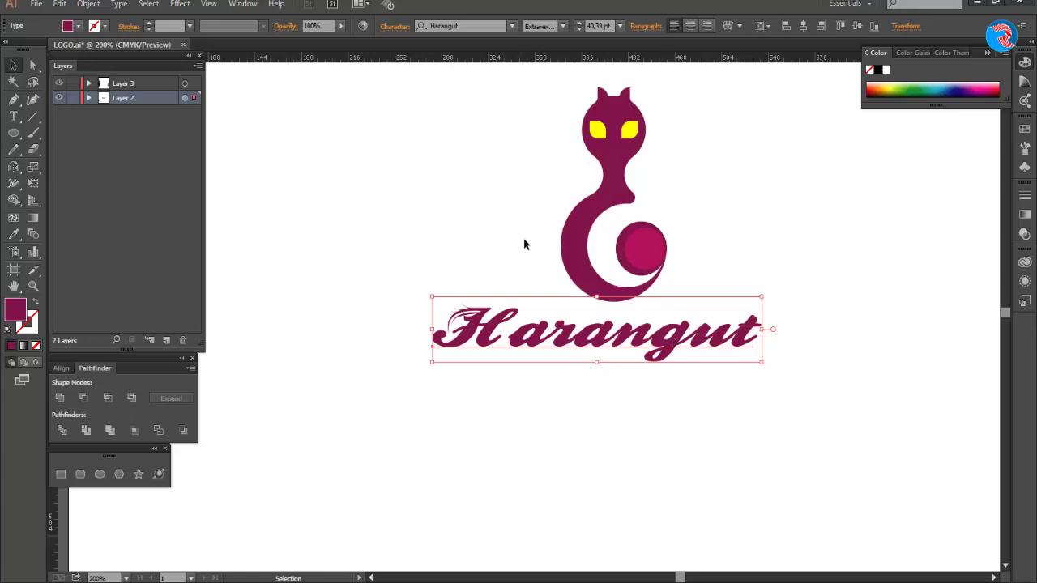
# - Draw a 9 pt circle beside the cat, center it on the artboard in both directions and fill it with olive green
pyautogui.press('l')
pyautogui.scroll(2, 638, 174)
pyautogui.moveTo(683, 194); pyautogui.dragTo(683, 193)
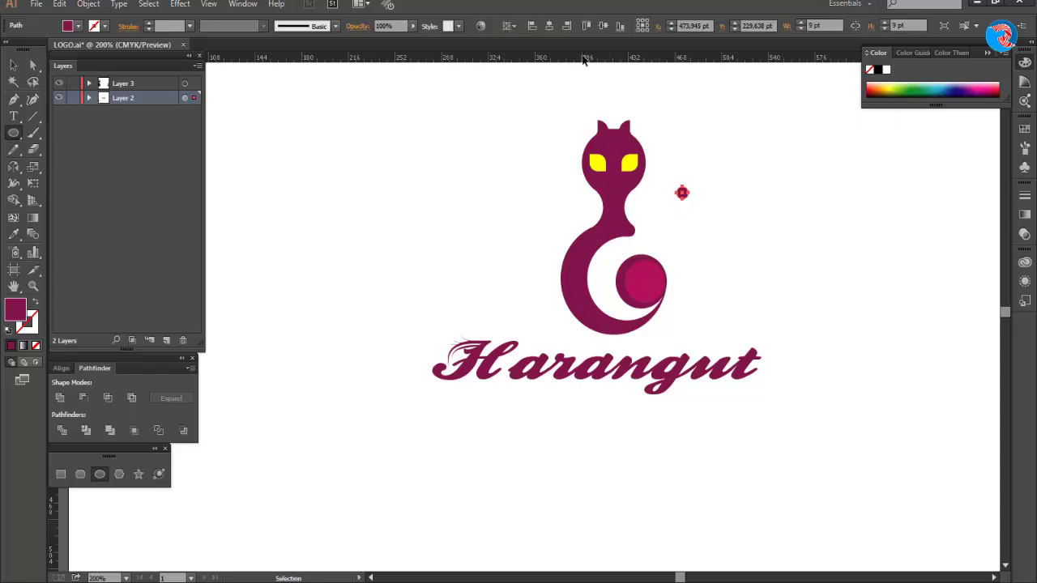
pyautogui.click(549, 26)
pyautogui.click(602, 26)
pyautogui.click(15, 66)
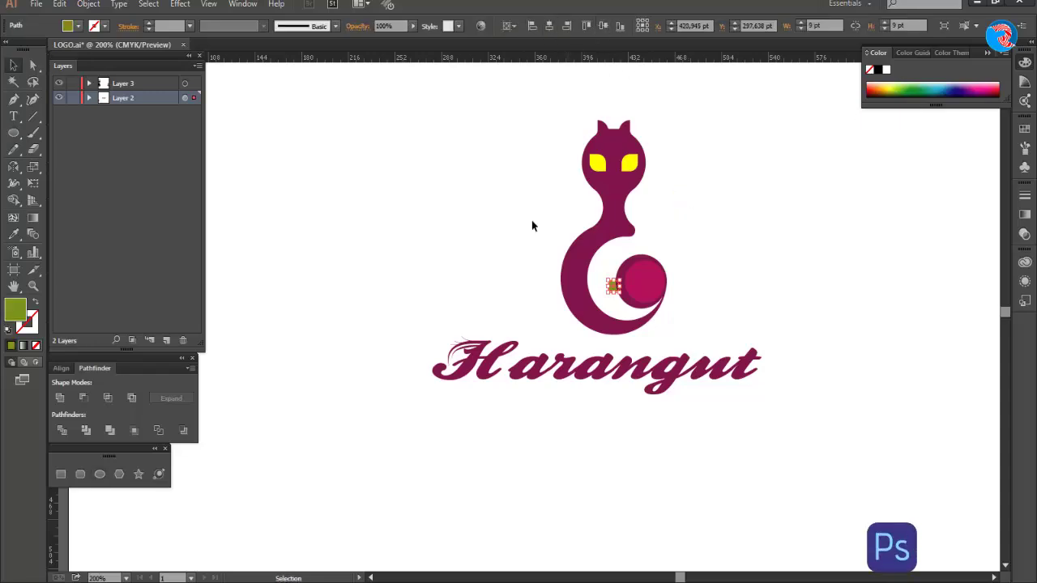
# - Move the small circle straight up onto the cat's face, between the lower edges of the eyes
pyautogui.scroll(3, 640, 256)
pyautogui.scroll(-1, 576, 381)
pyautogui.moveTo(568, 356); pyautogui.dragTo(571, 127)
pyautogui.hotkey('ctrl', '+')
pyautogui.rightClick(573, 136)
pyautogui.press('Escape')
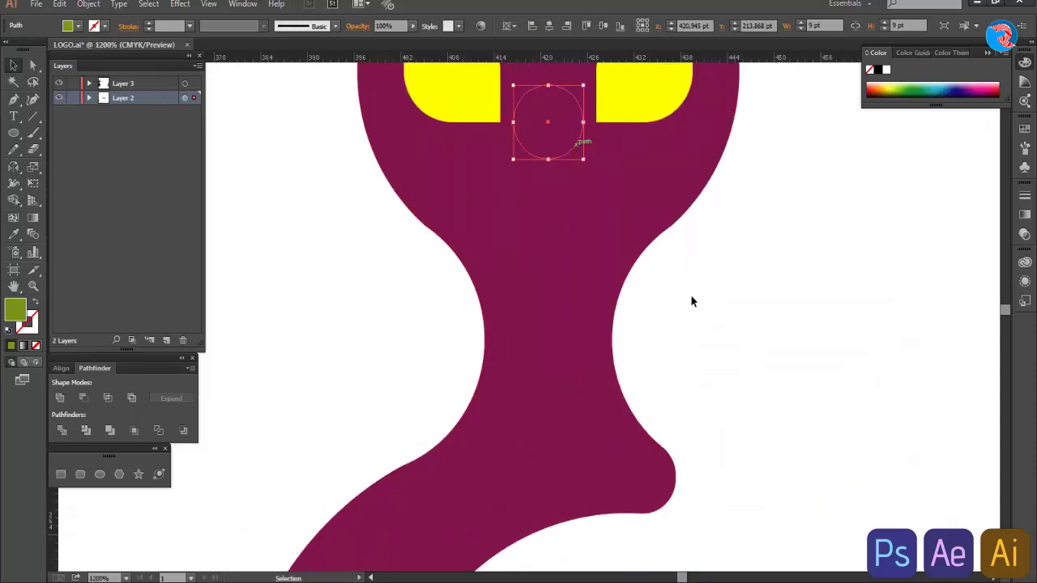
# - Move the nose circle onto Layer 3 and scale it about its center to about 4.17 pt
pyautogui.moveTo(194, 98); pyautogui.dragTo(194, 83)
pyautogui.scroll(1, 486, 130)
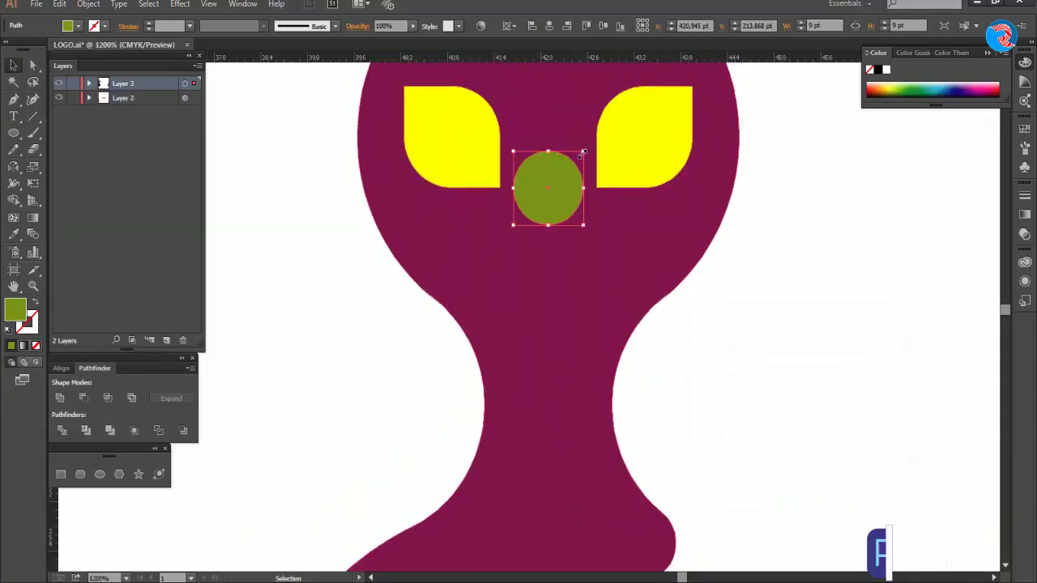
pyautogui.moveTo(583, 151); pyautogui.dragTo(563, 169)
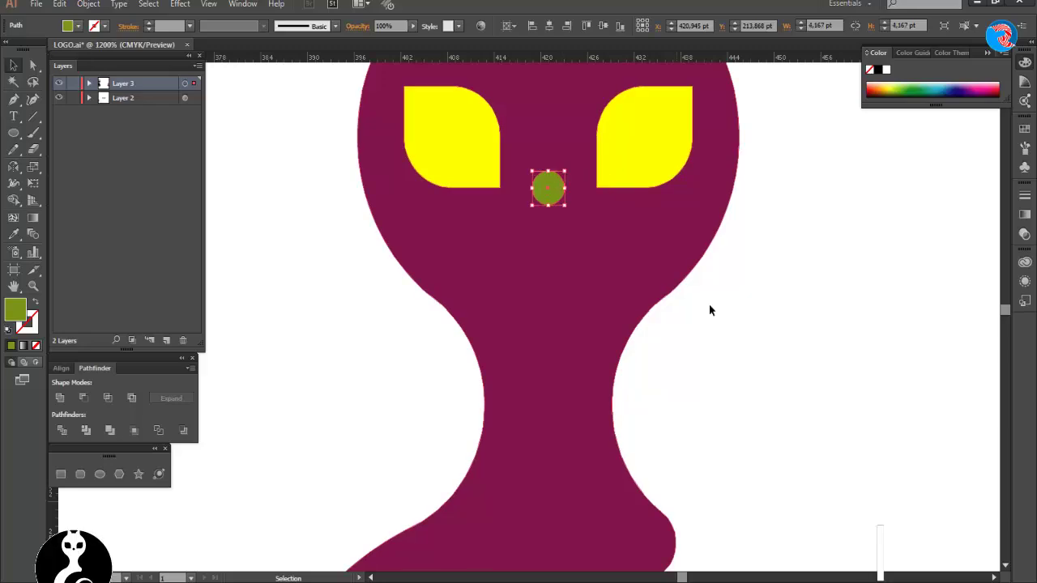
pyautogui.click(710, 306)
pyautogui.click(553, 196)
pyautogui.hotkey('ctrl', '-')
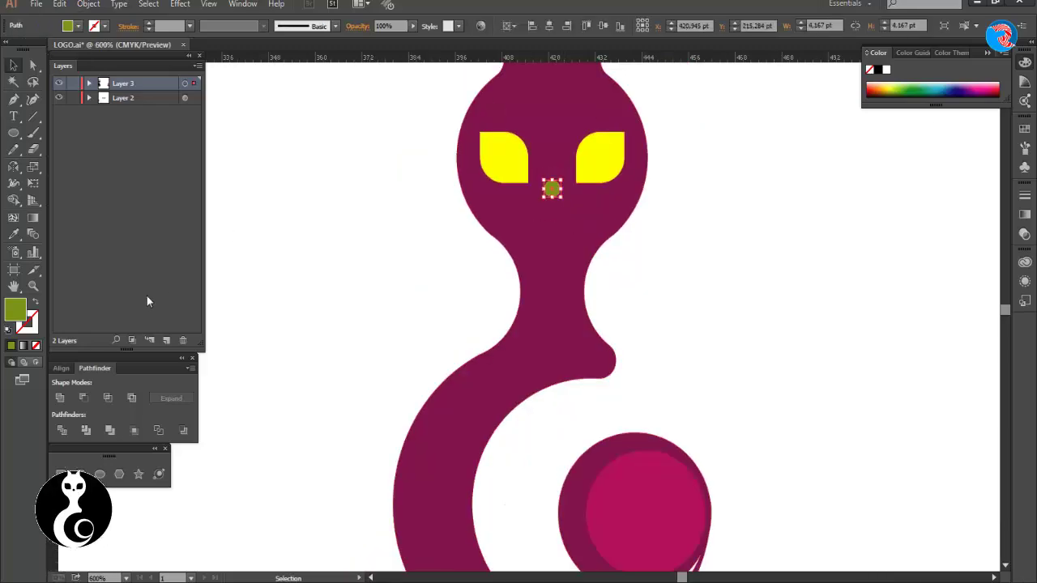
# - Recolor the nose circle with the magenta of the cat's tail circle
pyautogui.press('i')
pyautogui.click(639, 505)
pyautogui.press('v')
pyautogui.click(773, 317)
pyautogui.scroll(2, 773, 317)
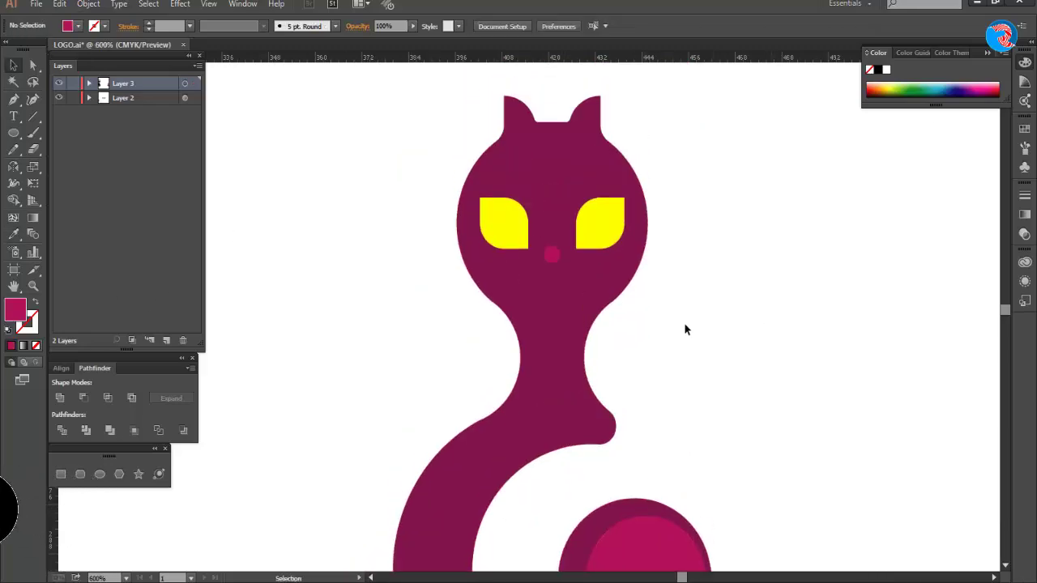
# - Replace the "Harangut" text below the cat with "Catico" and center it under the cat
pyautogui.scroll(-2, 699, 366)
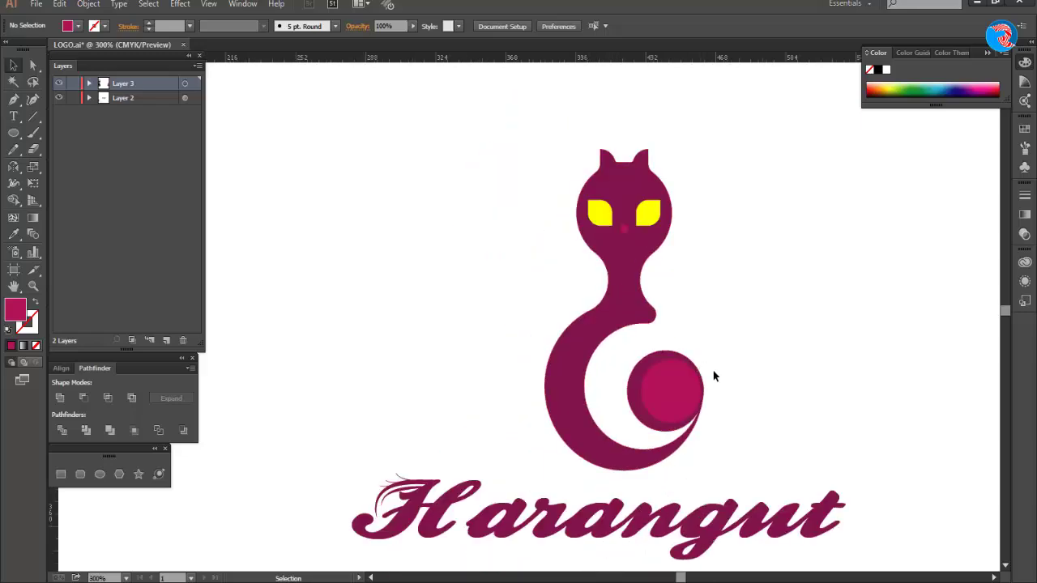
pyautogui.scroll(-1, 719, 376)
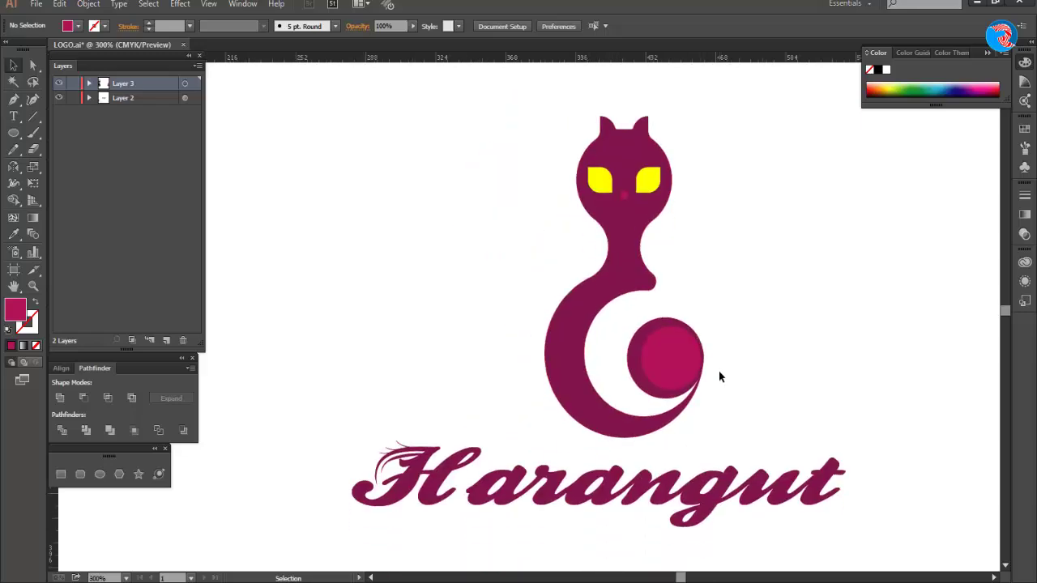
pyautogui.doubleClick(687, 487)
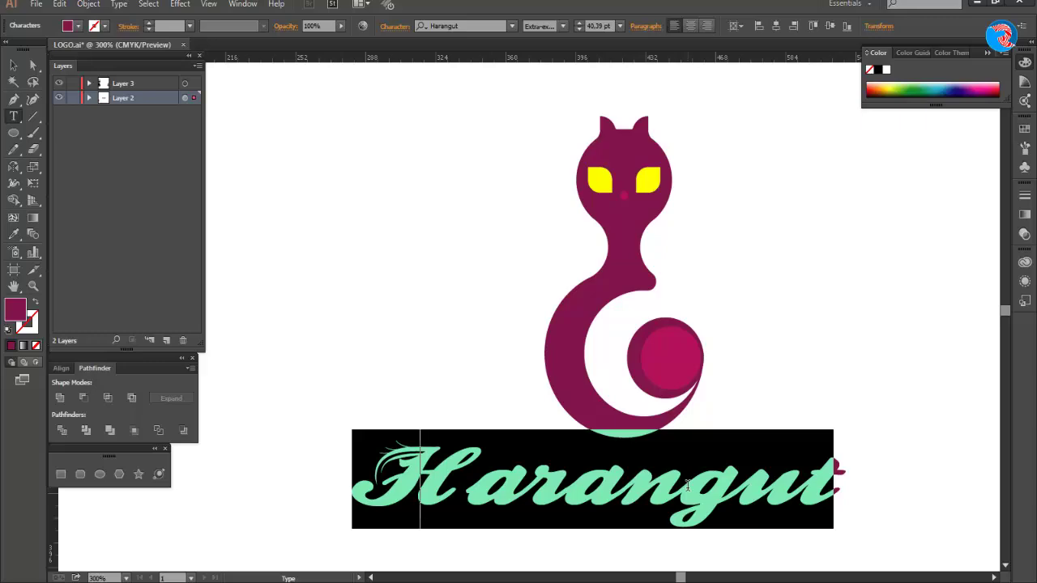
pyautogui.write('Cati')
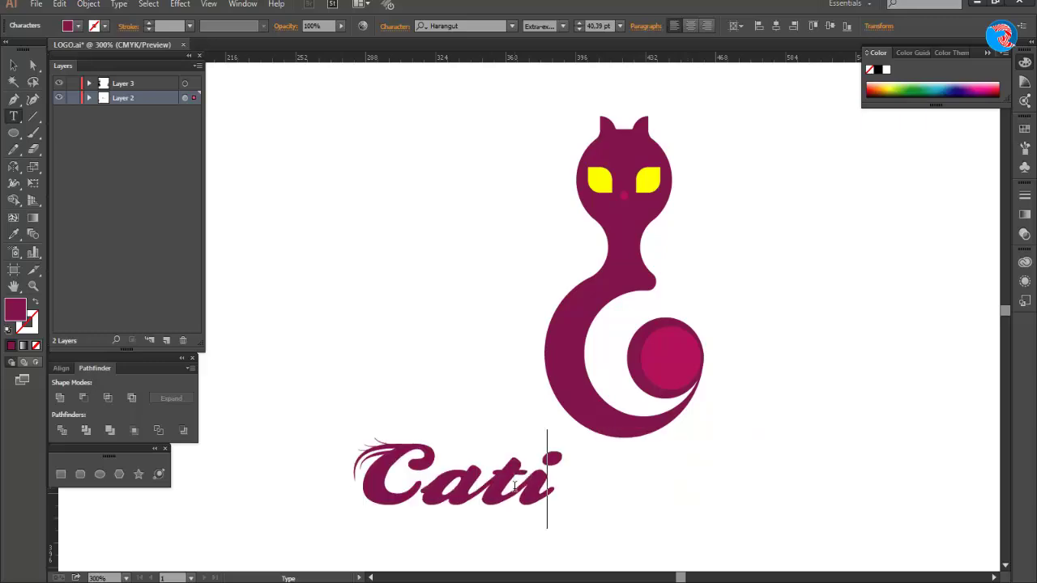
pyautogui.write('co')
pyautogui.press('Escape')
pyautogui.hscroll(-3, 808, 203)
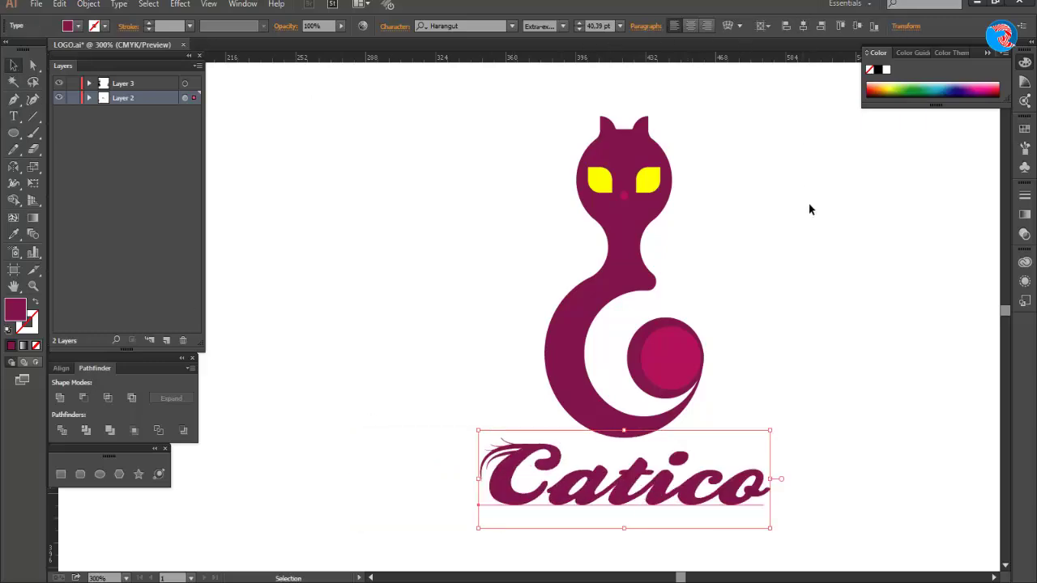
# - Examine the finished cat logo and "Catico" wordmark on the whole artboard with nothing selected
pyautogui.scroll(-1, 793, 334)
pyautogui.scroll(-1, 786, 380)
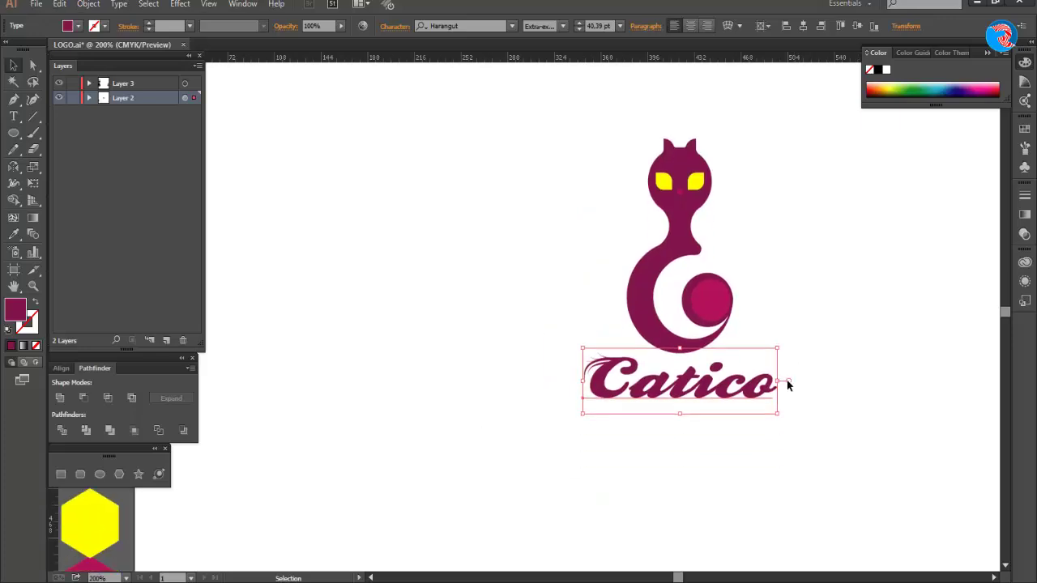
pyautogui.click(818, 419)
pyautogui.scroll(-1, 818, 419)
pyautogui.hscroll(4, 818, 420)
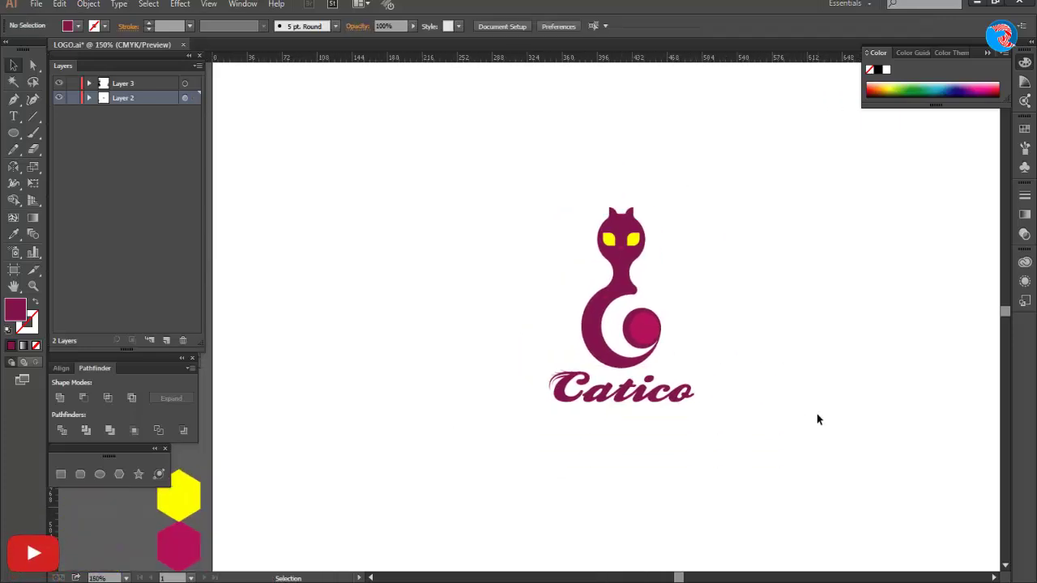
pyautogui.hscroll(2, 818, 420)
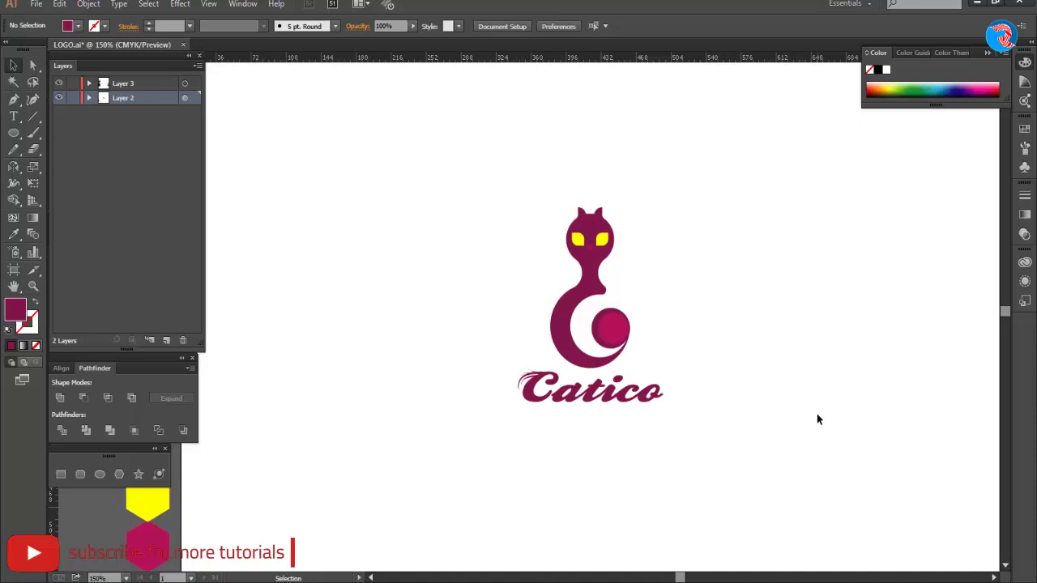
pyautogui.scroll(-1, 818, 420)
pyautogui.hscroll(1, 818, 419)
pyautogui.scroll(-1, 817, 419)
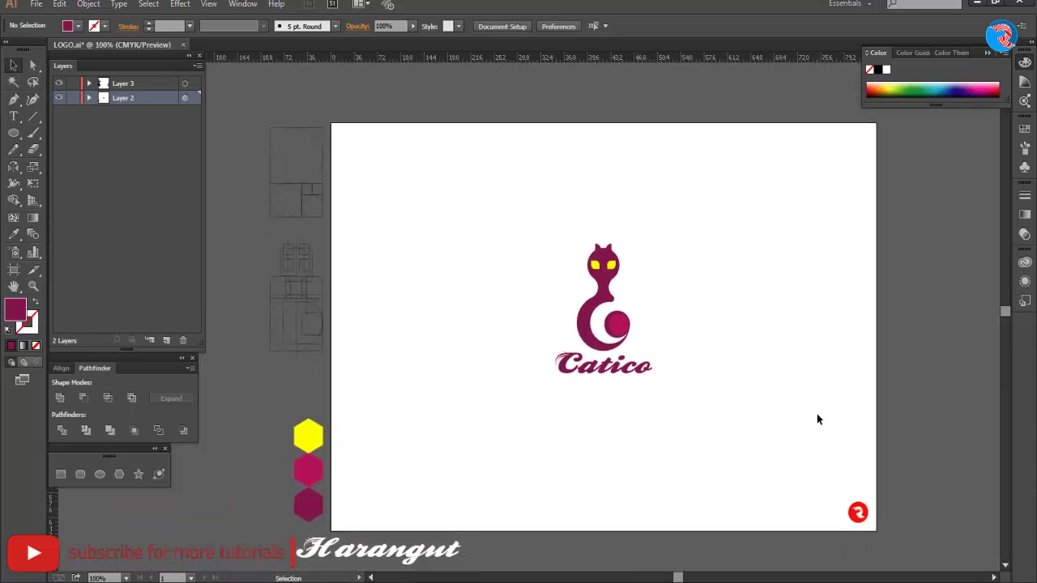